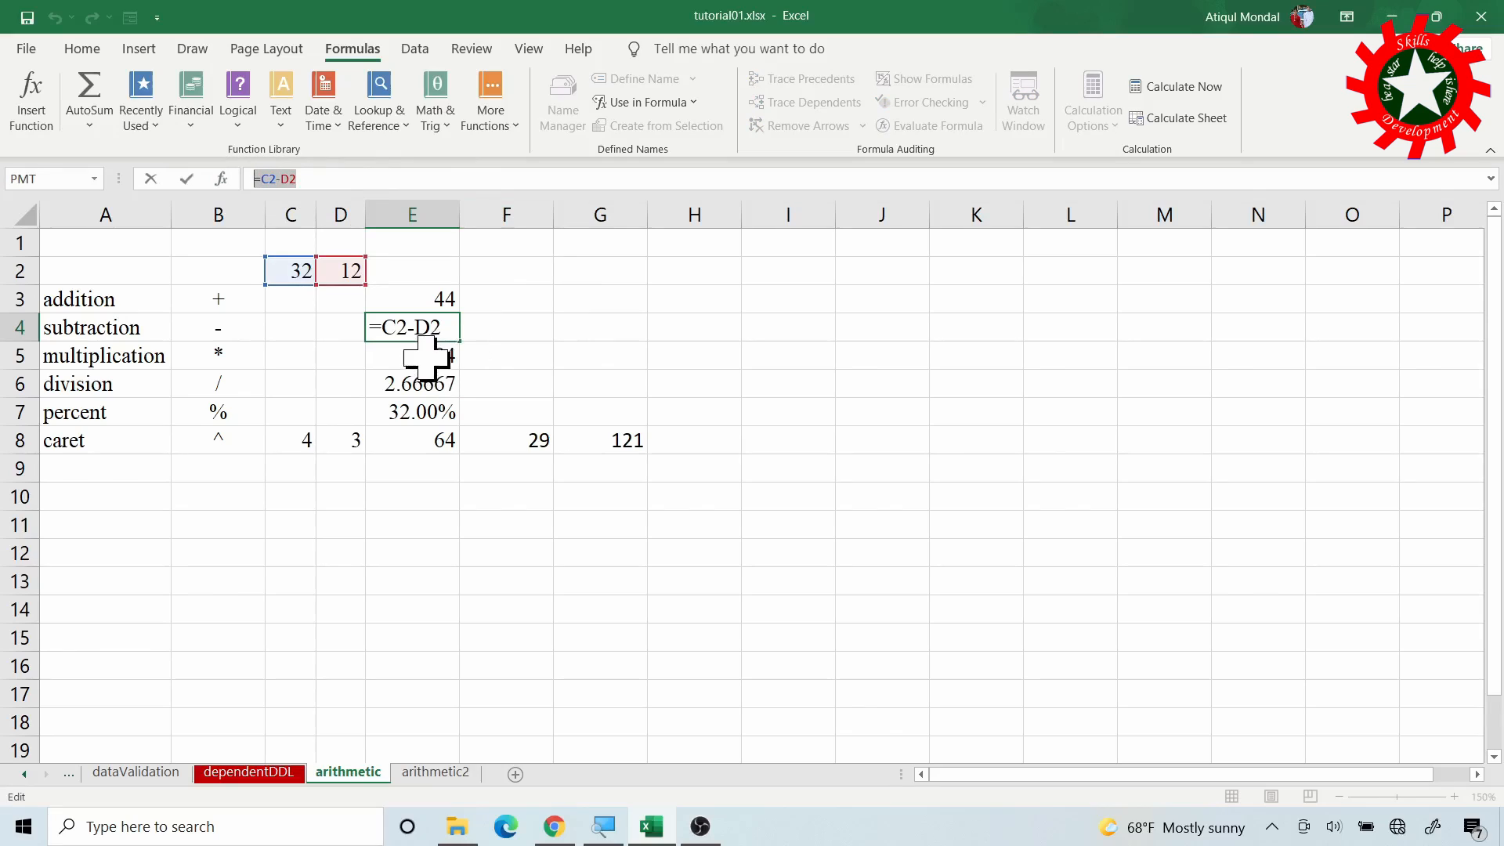
- Inspect the subtraction formula in cell E4 in edit mode and leave it without making changes
left_click(423, 355)
key("Escape")
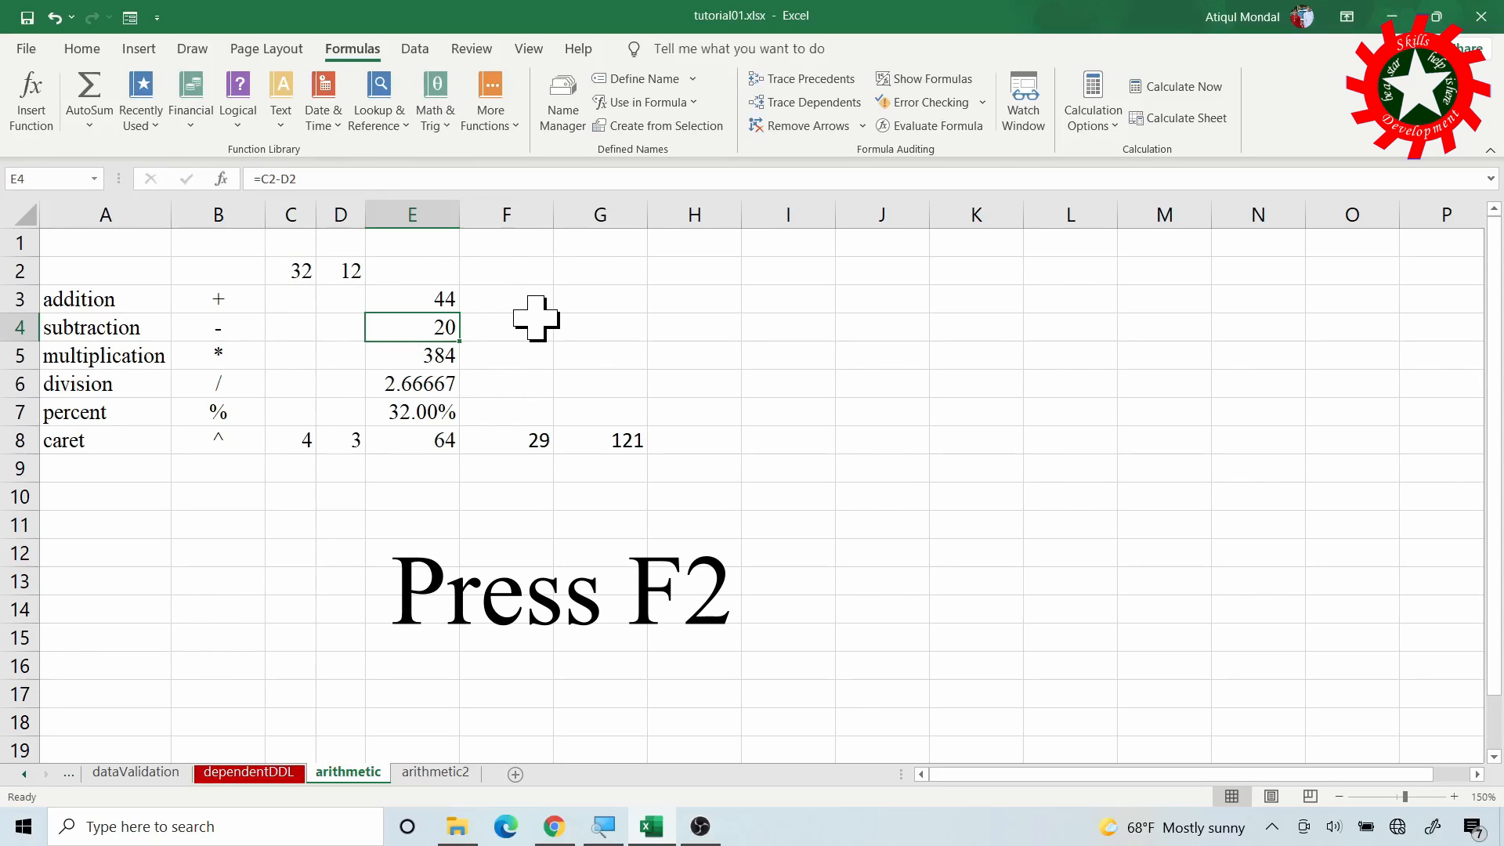
key("F2")
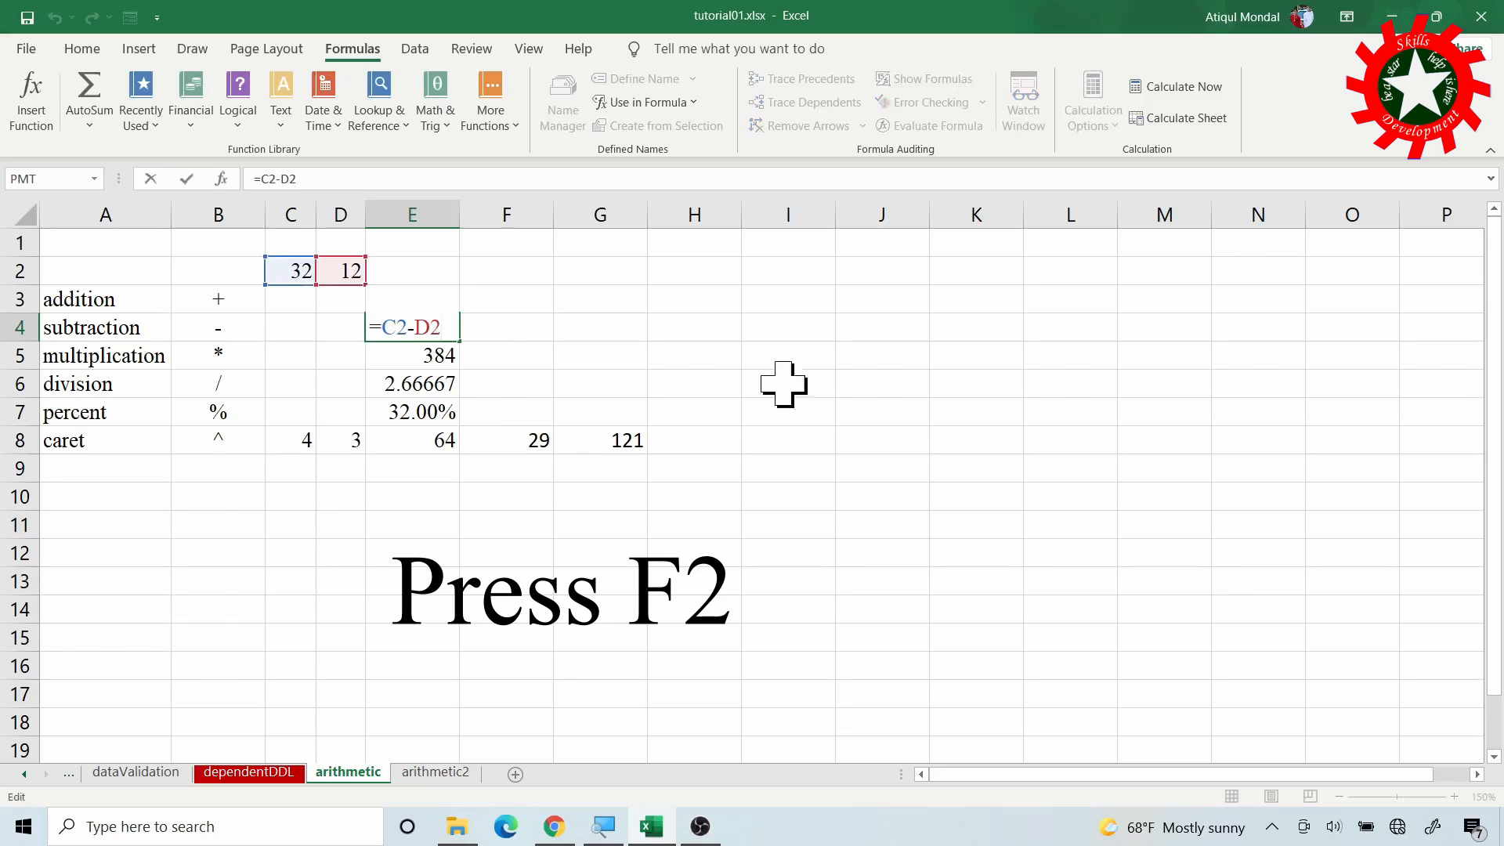
key("Return")
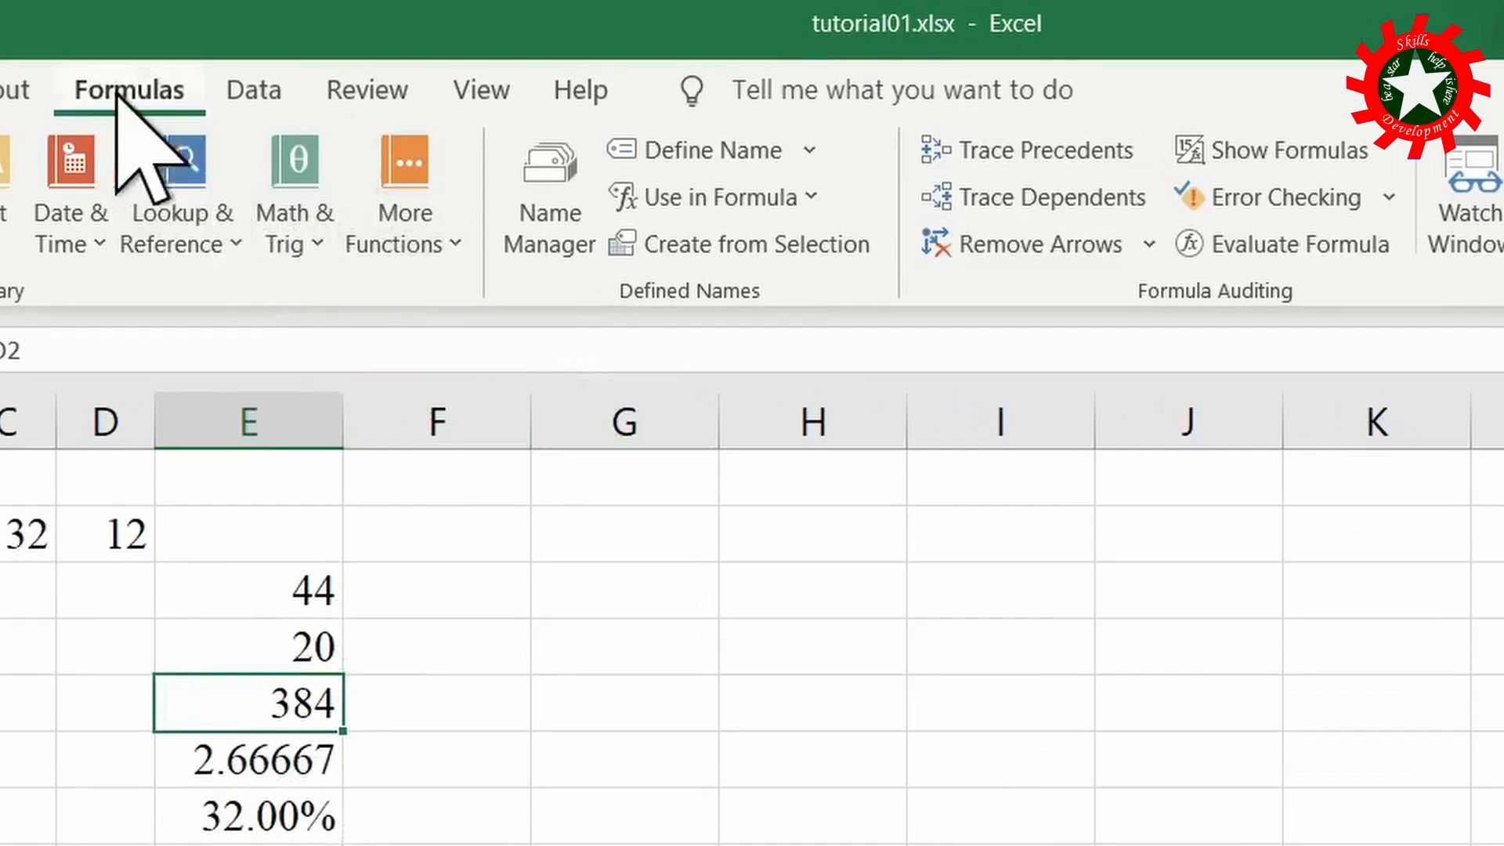
- Show the formulas on the arithmetic sheet, examine those in F8 and G8, and switch back to showing results
left_click(1264, 152)
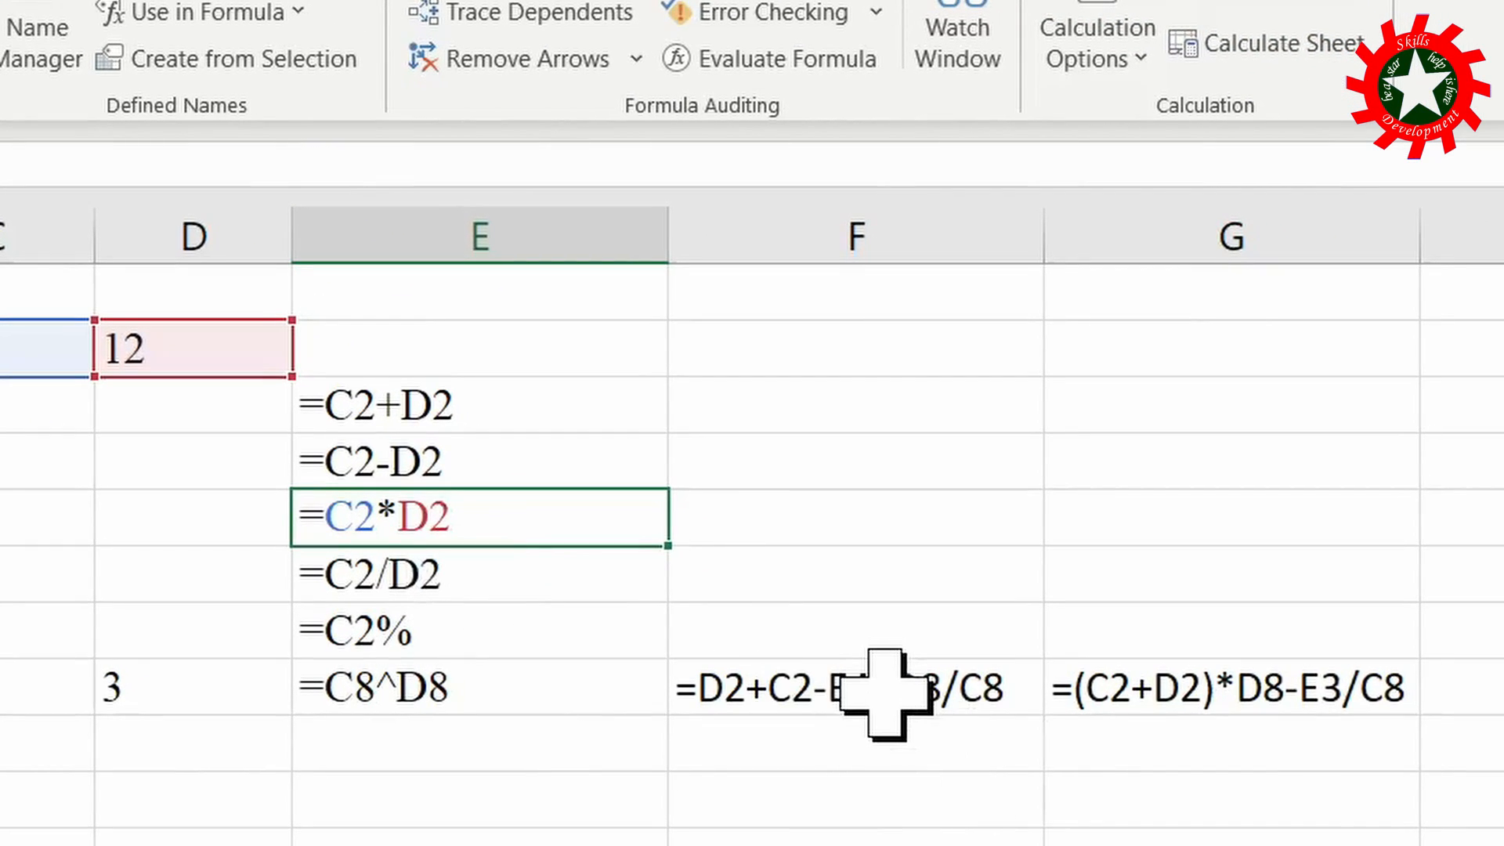
double_click(985, 726)
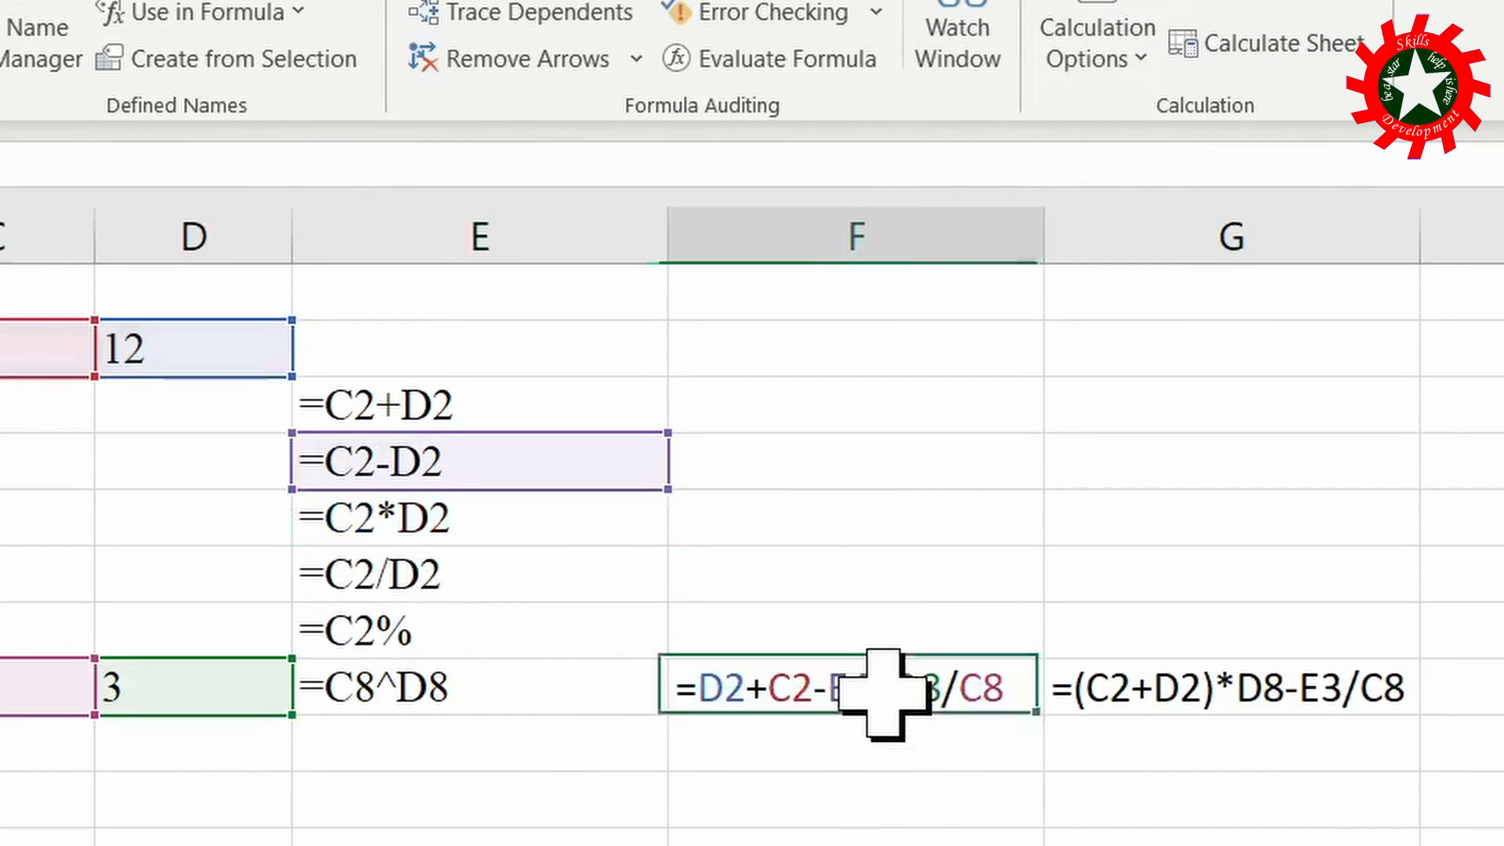
double_click(1203, 681)
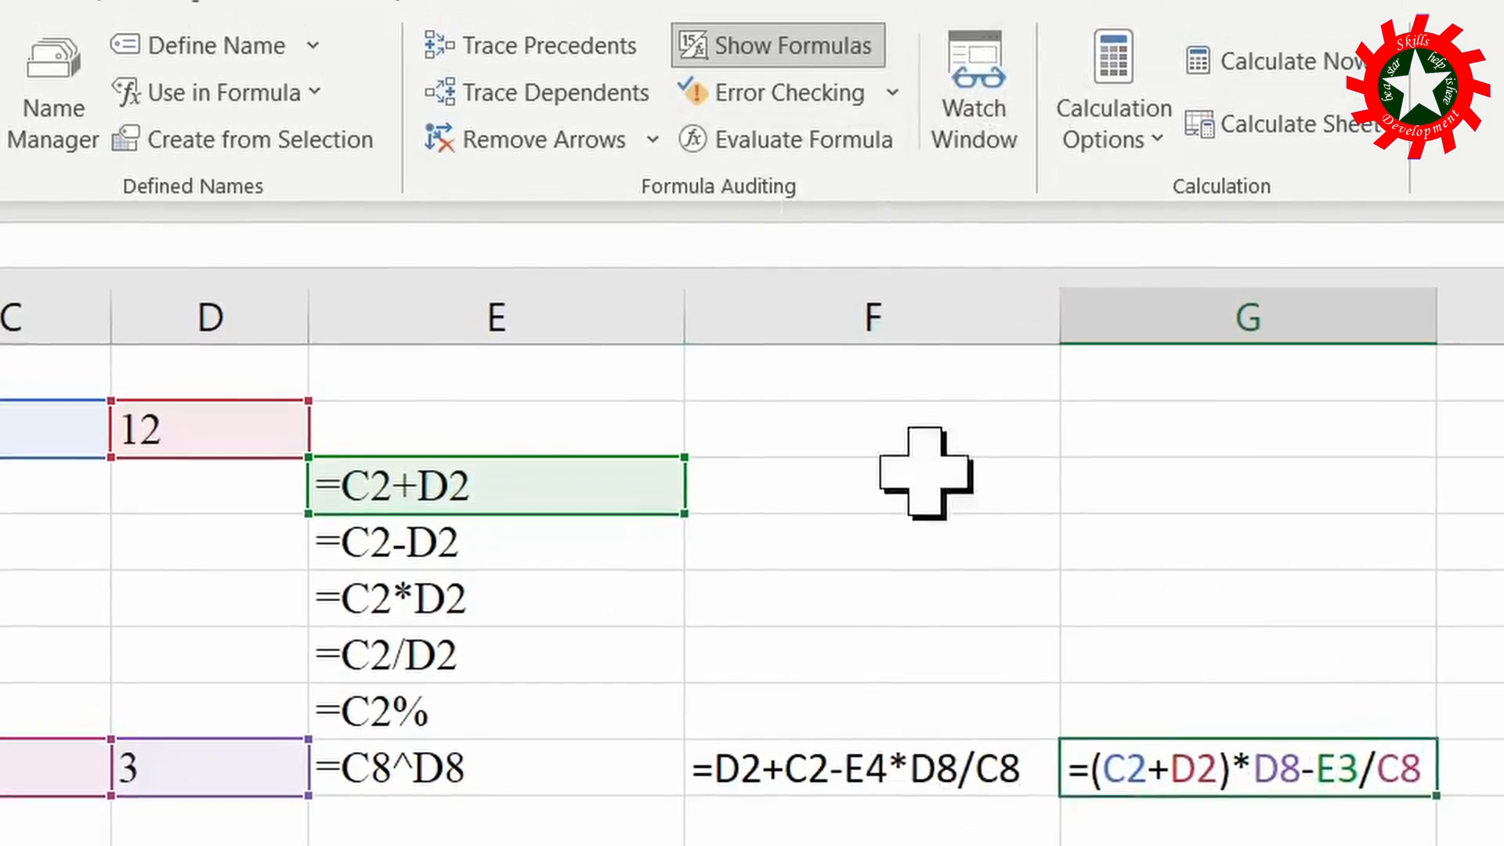
left_click(754, 72)
left_click(754, 72)
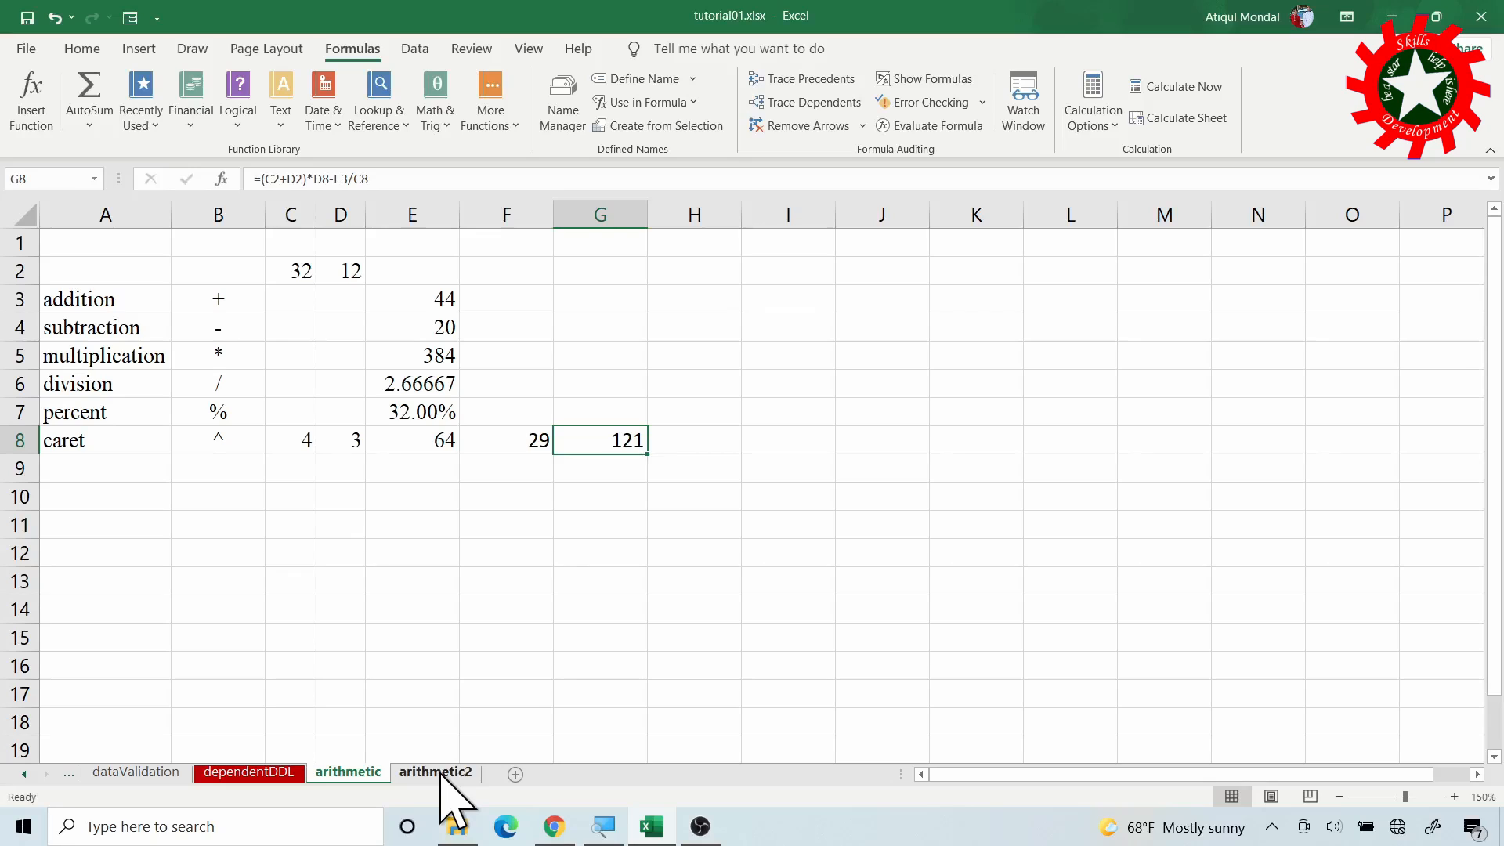
- On the arithmetic2 sheet, calculate the first Sell Price by entering =F2*E2 in G2
left_click(439, 773)
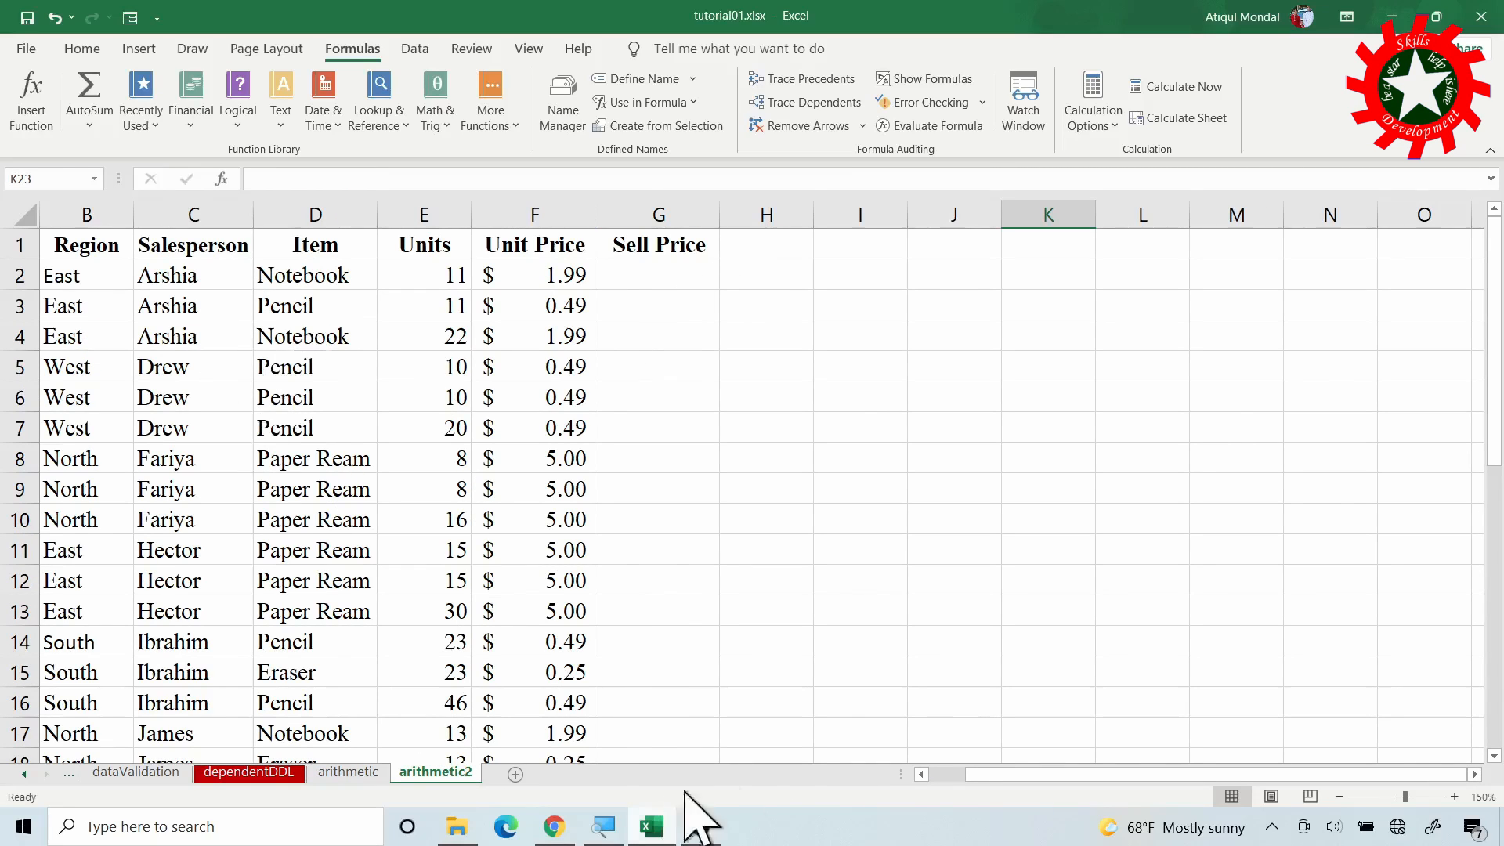
left_click_drag(979, 773, 943, 774)
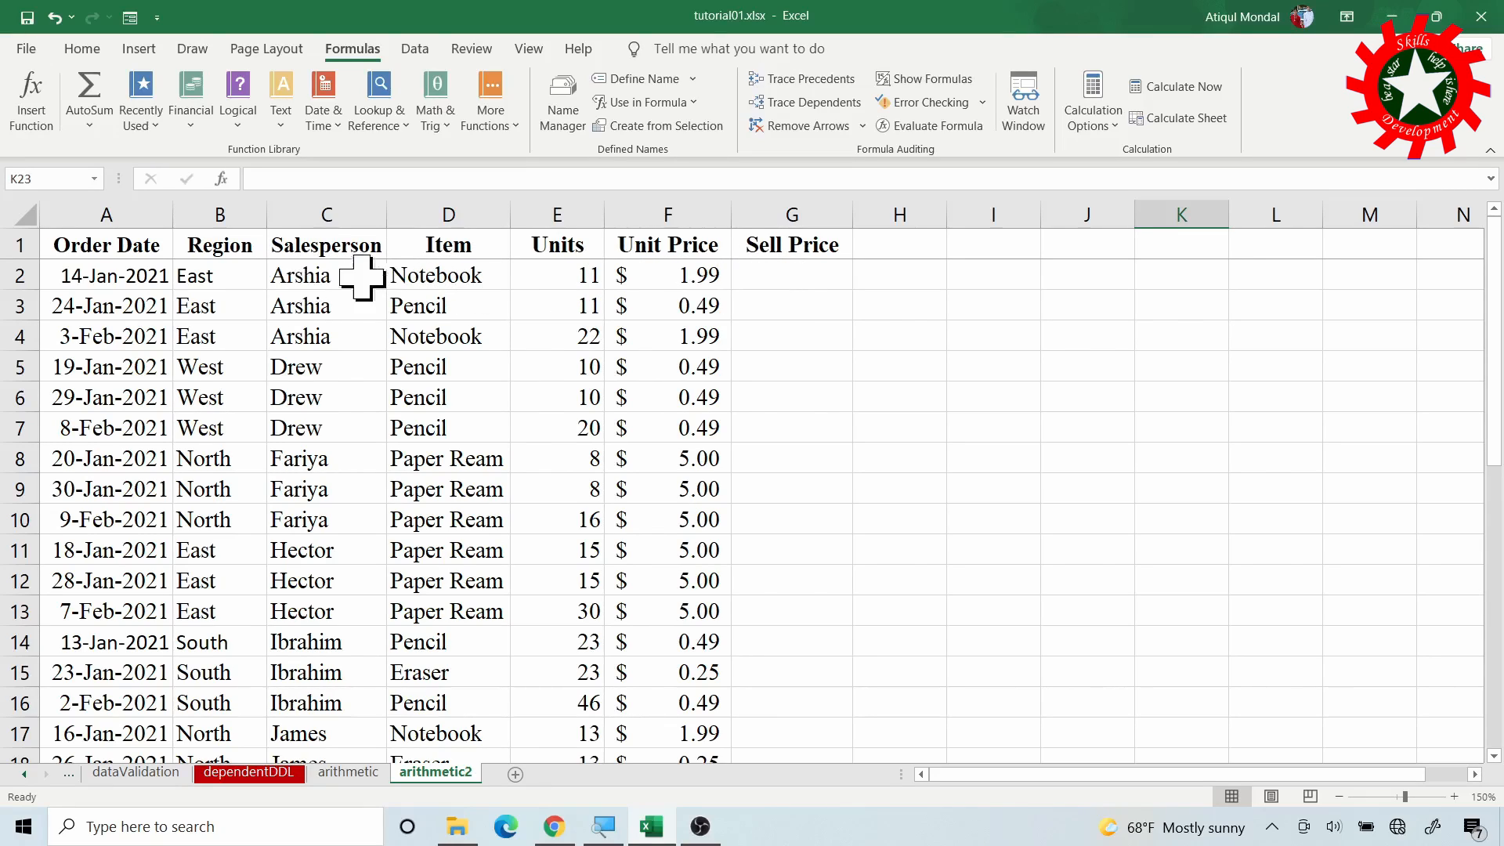
left_click(787, 273)
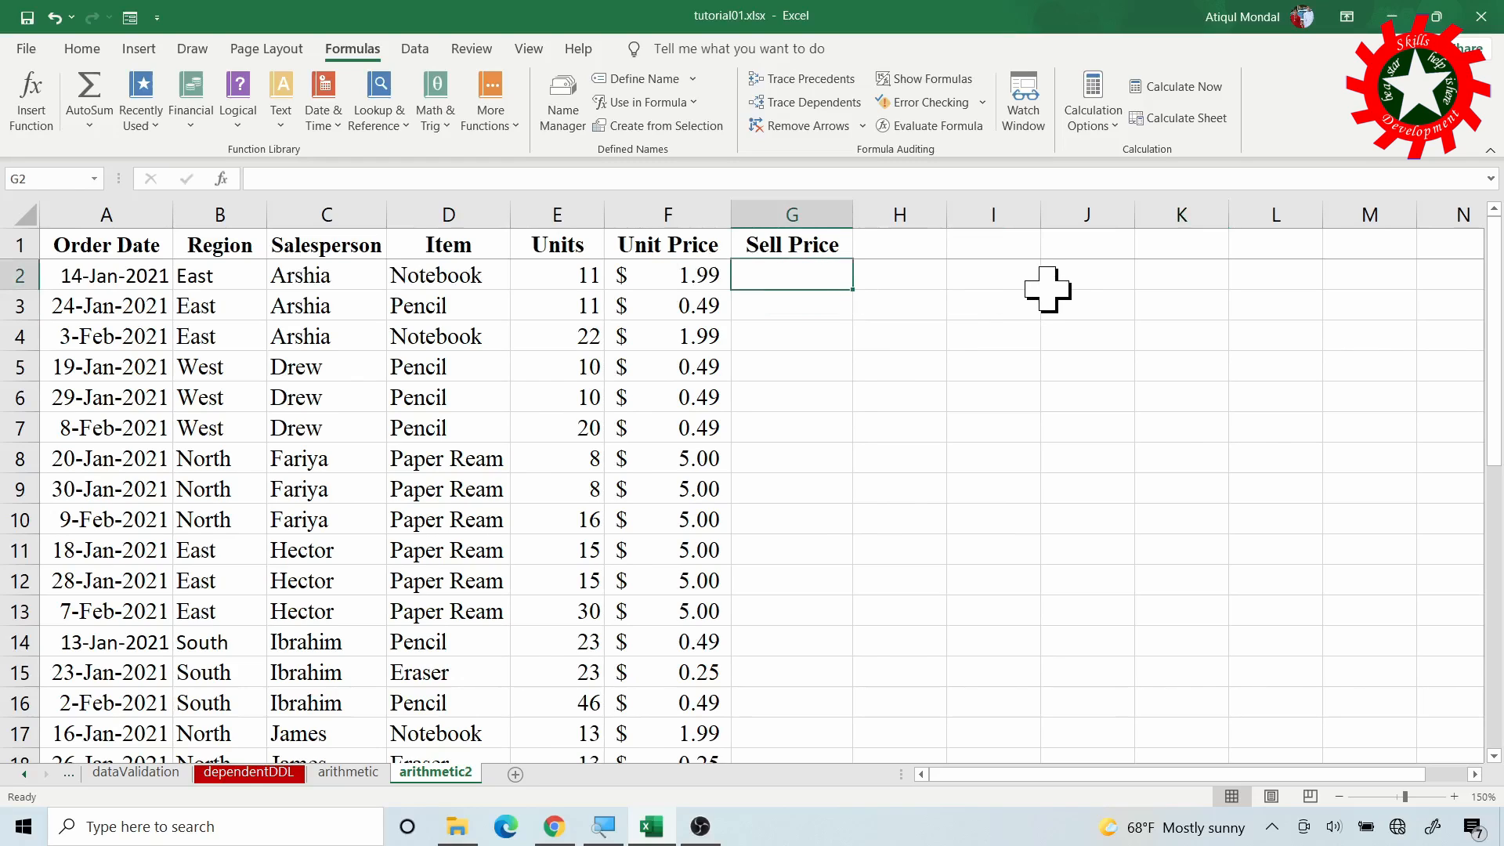
type("=")
left_click(656, 282)
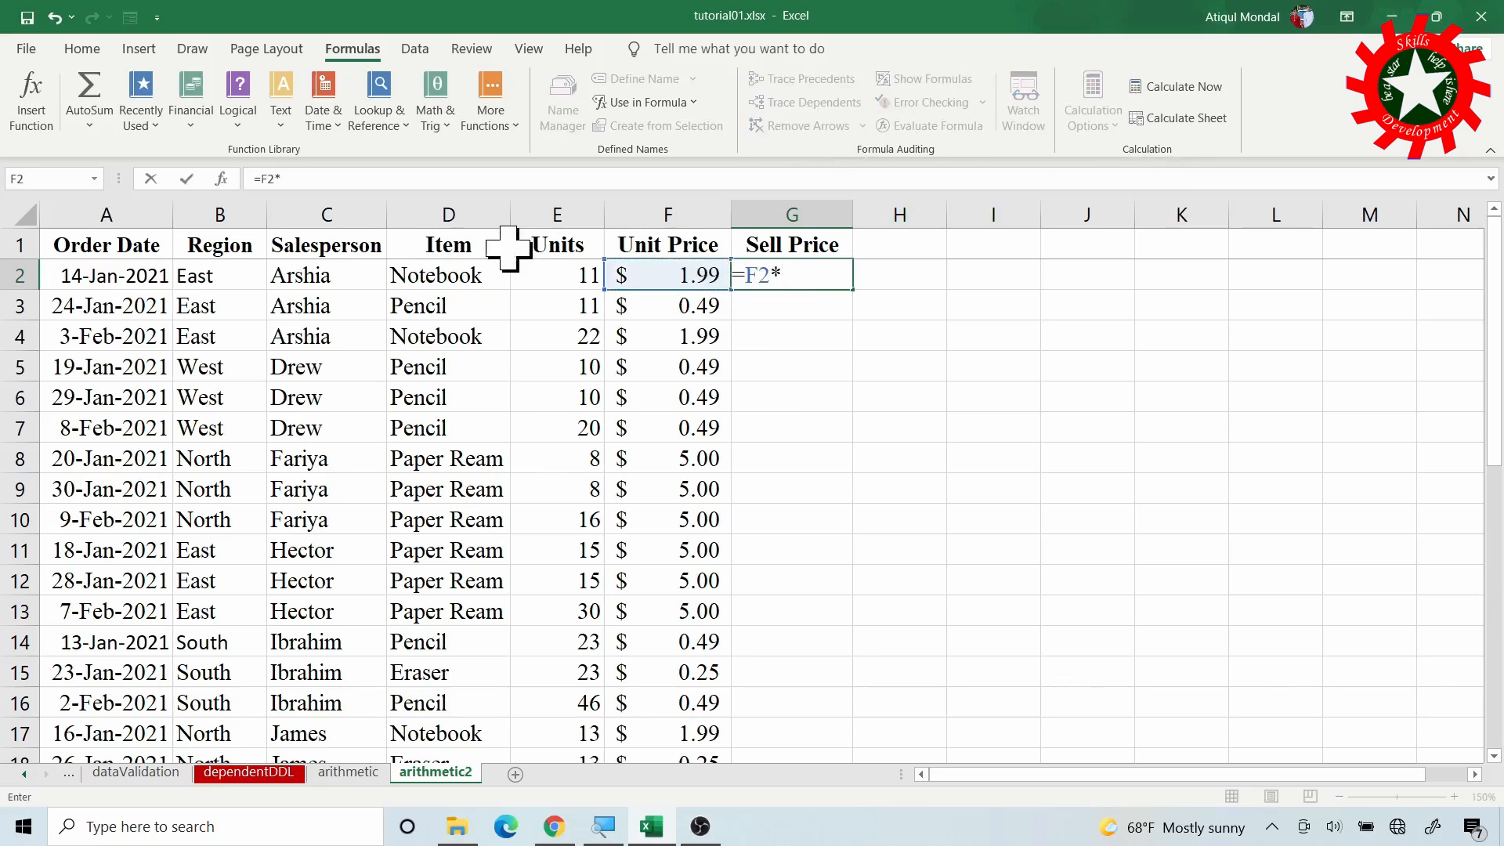
left_click(556, 282)
key("Return")
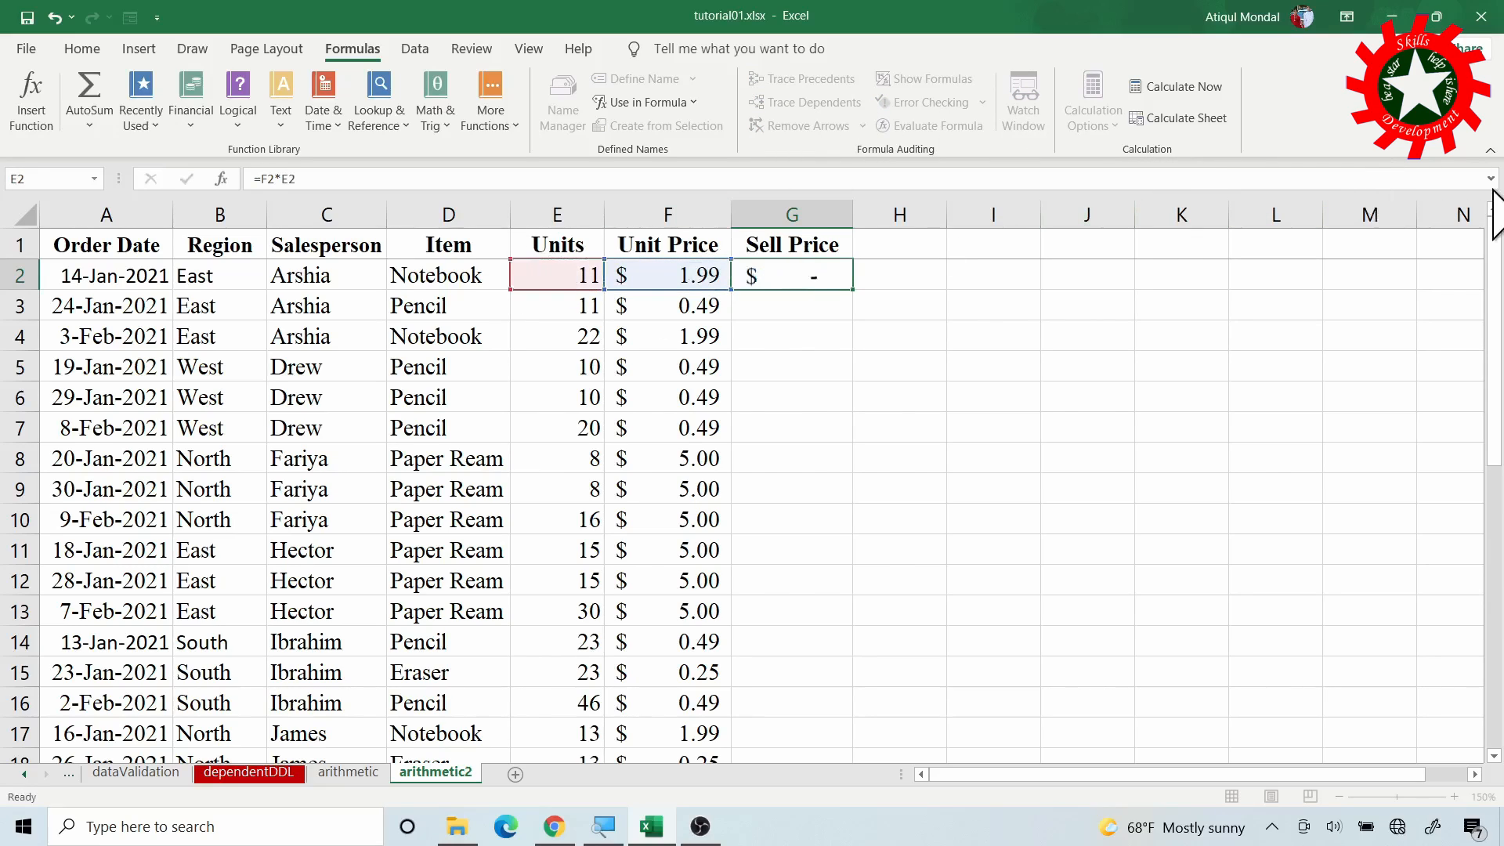
left_click(764, 276)
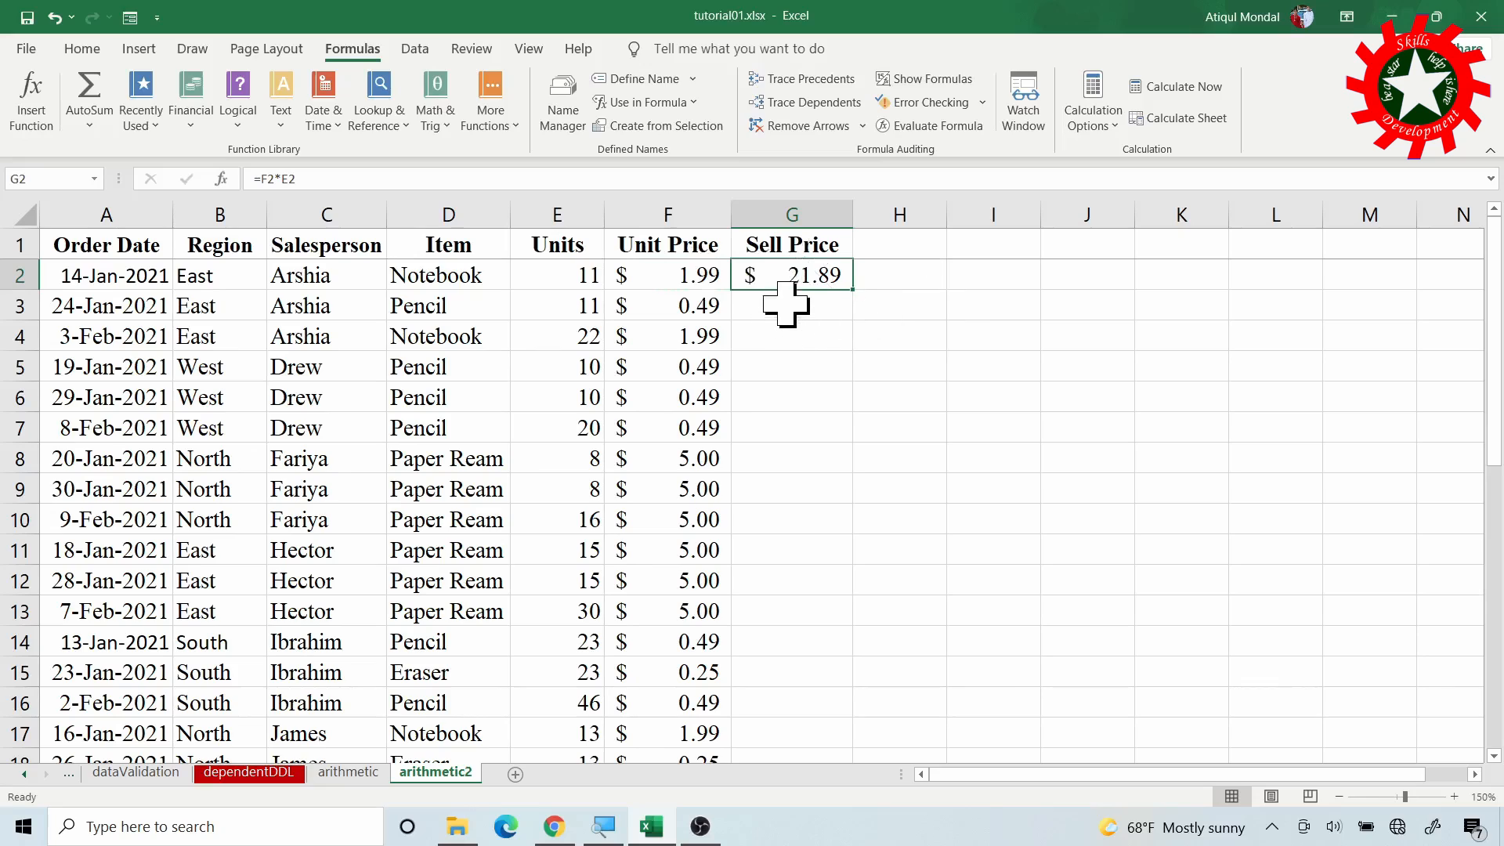
- Enter the formula =E3*F3 in G3 to calculate the second row's Sell Price
left_click(783, 307)
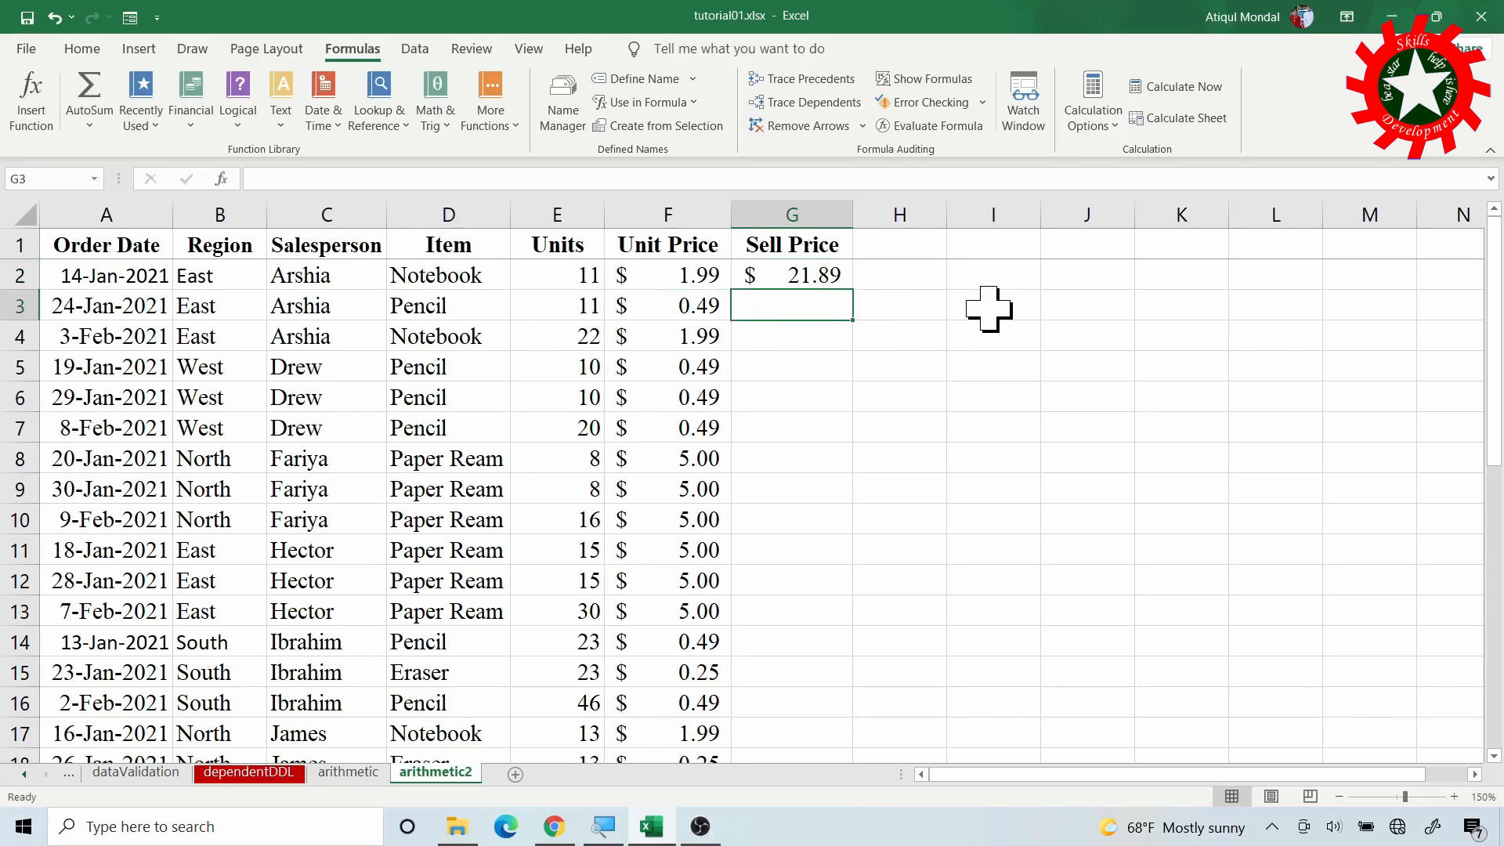
type("=")
left_click(578, 308)
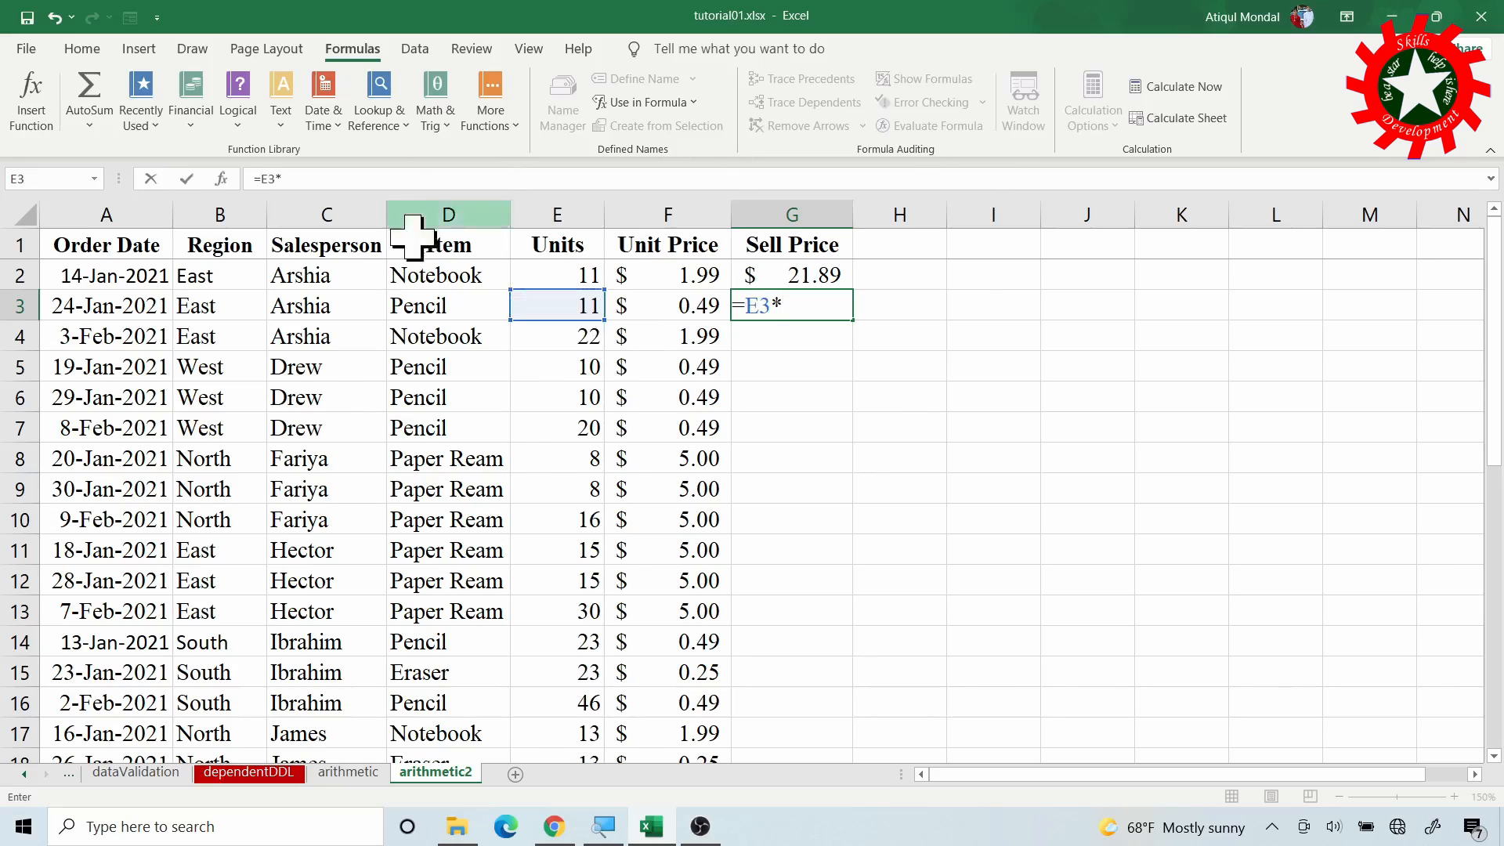
left_click(678, 308)
key("Return")
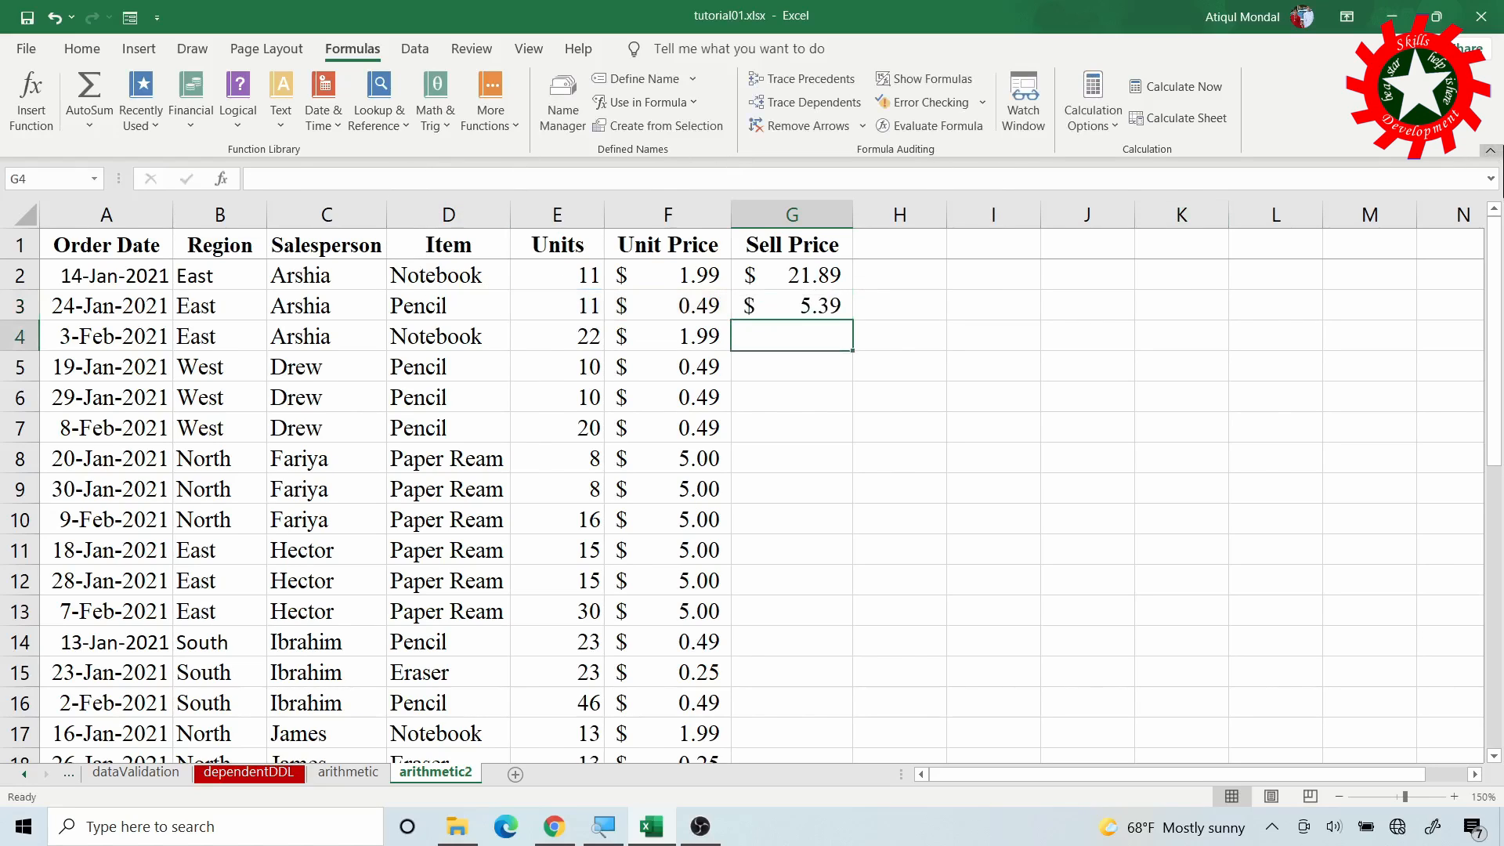
- Copy the Sell Price formula from G3 into G4
left_click(808, 307)
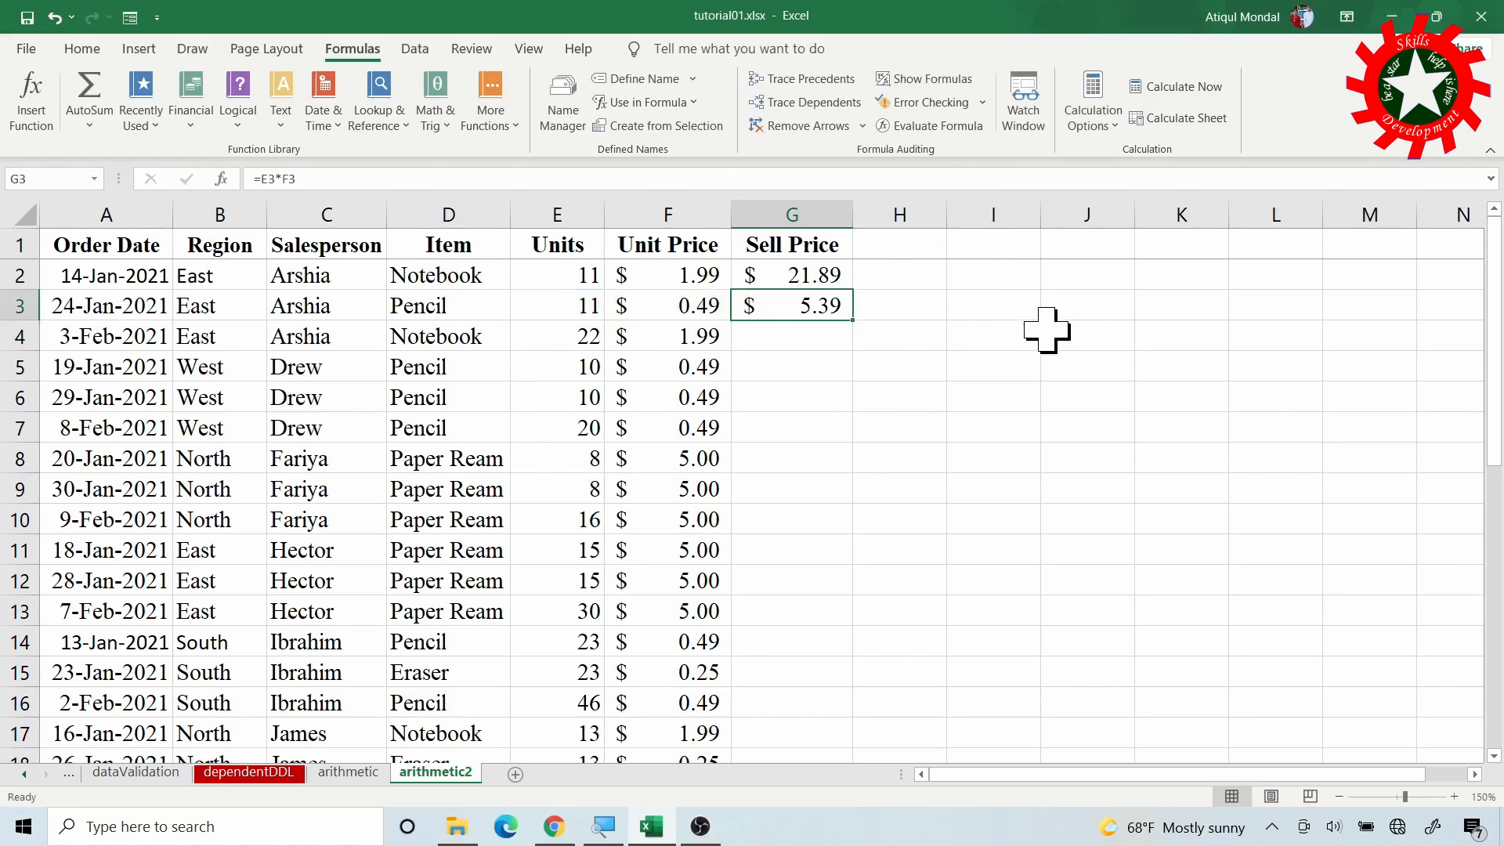
key("ctrl+c")
left_click(818, 337)
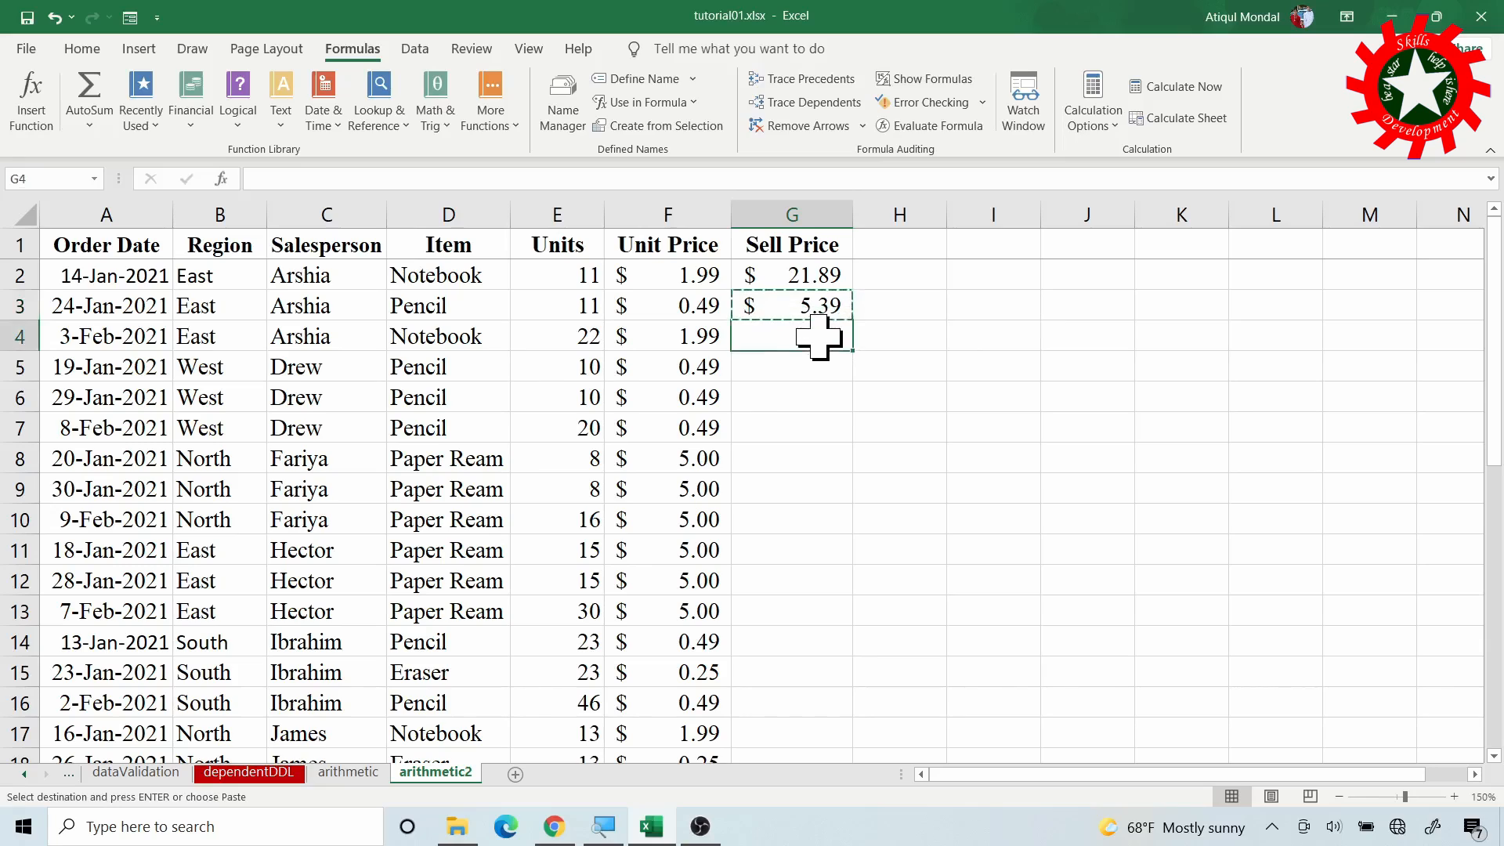
key("Return")
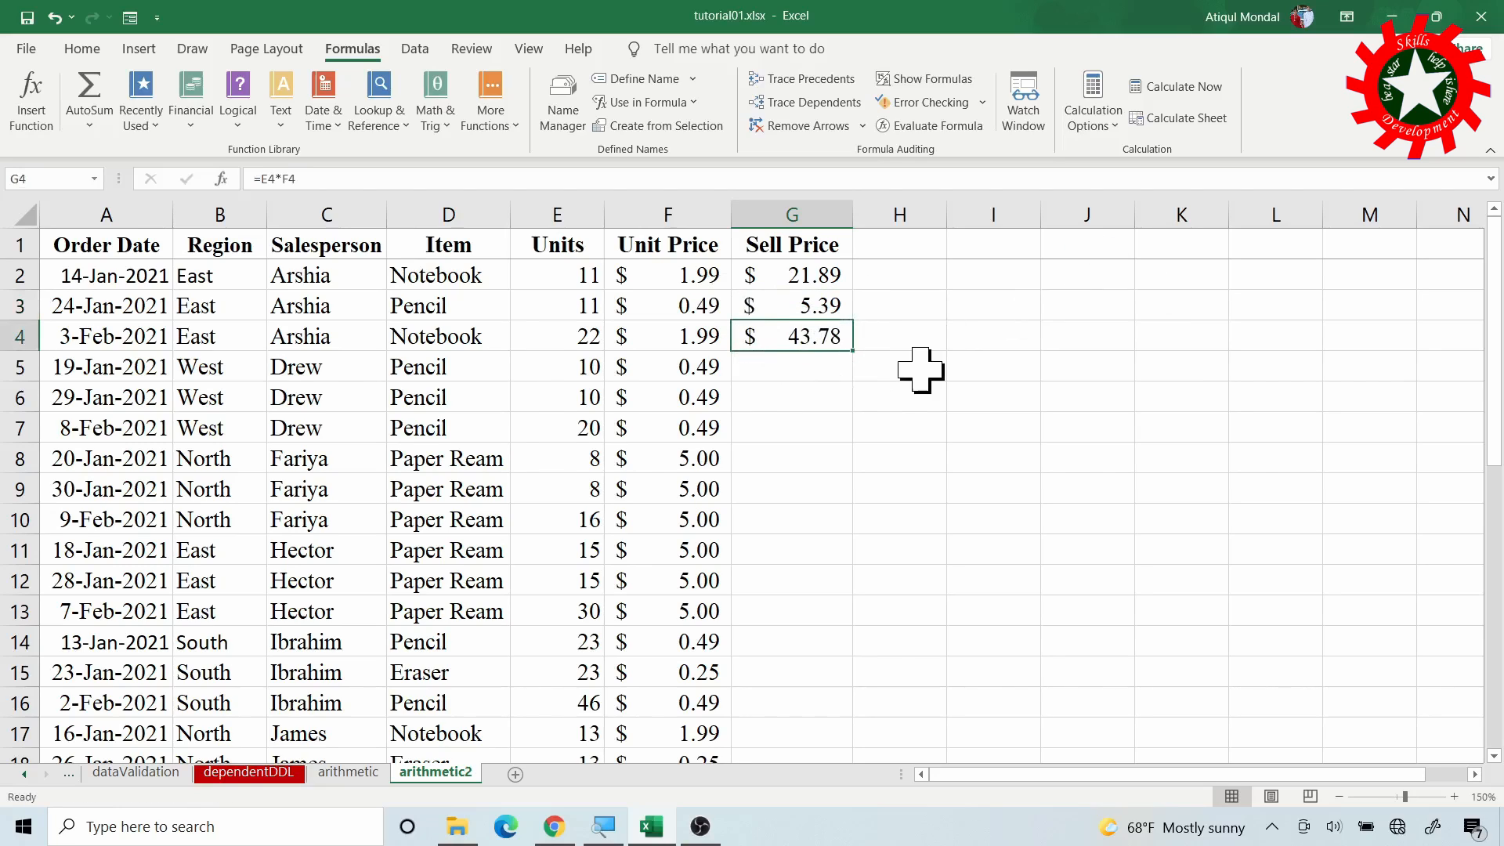
- Copy the Sell Price formula from G4 into the range G5:G9 and clear the copy marquee
key("ctrl+c")
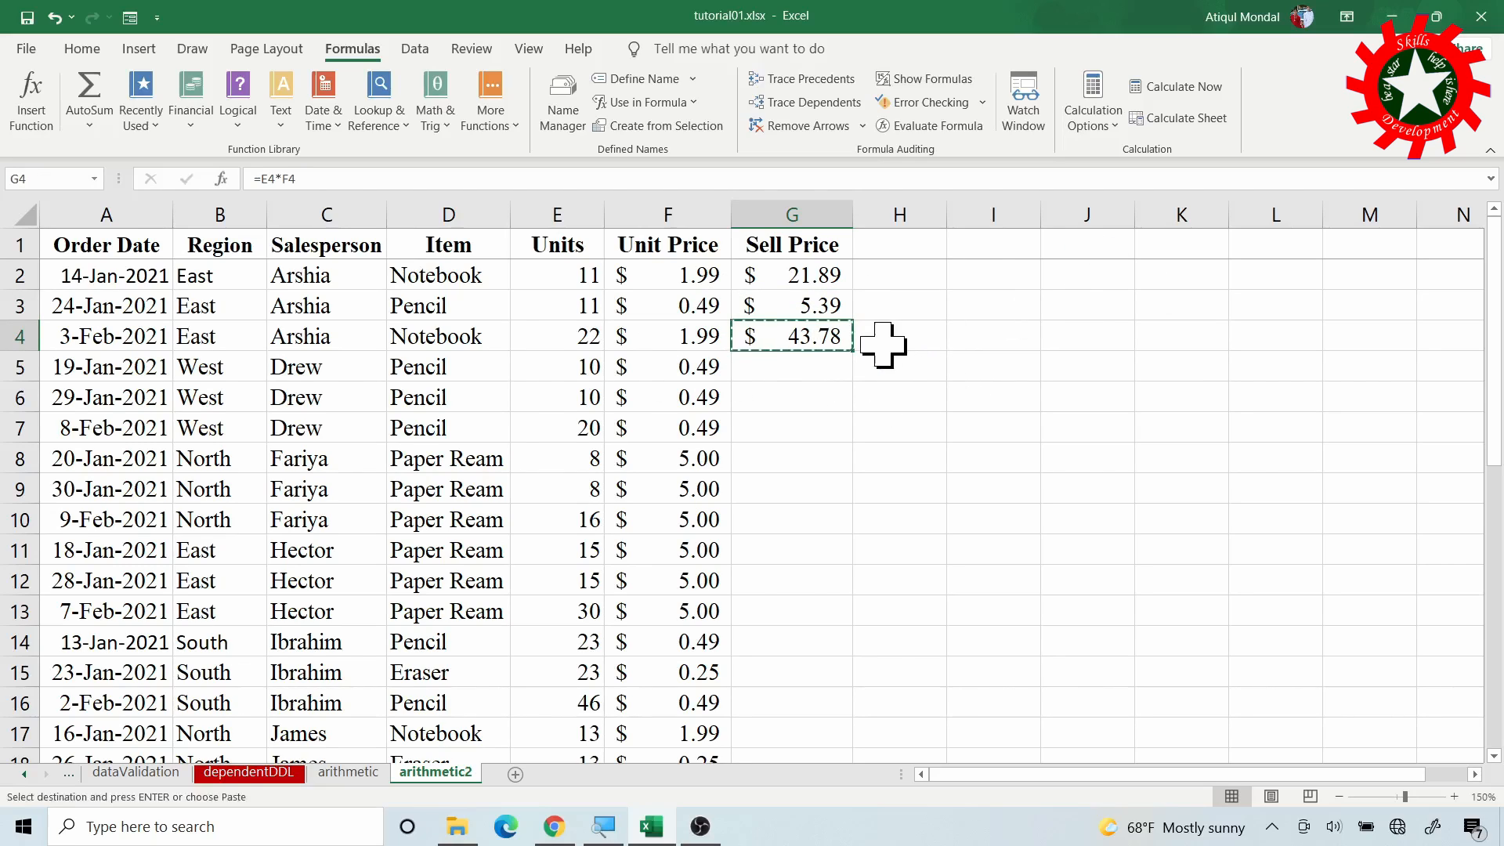
left_click_drag(860, 352, 875, 494)
key("ctrl+c")
key("ctrl+v")
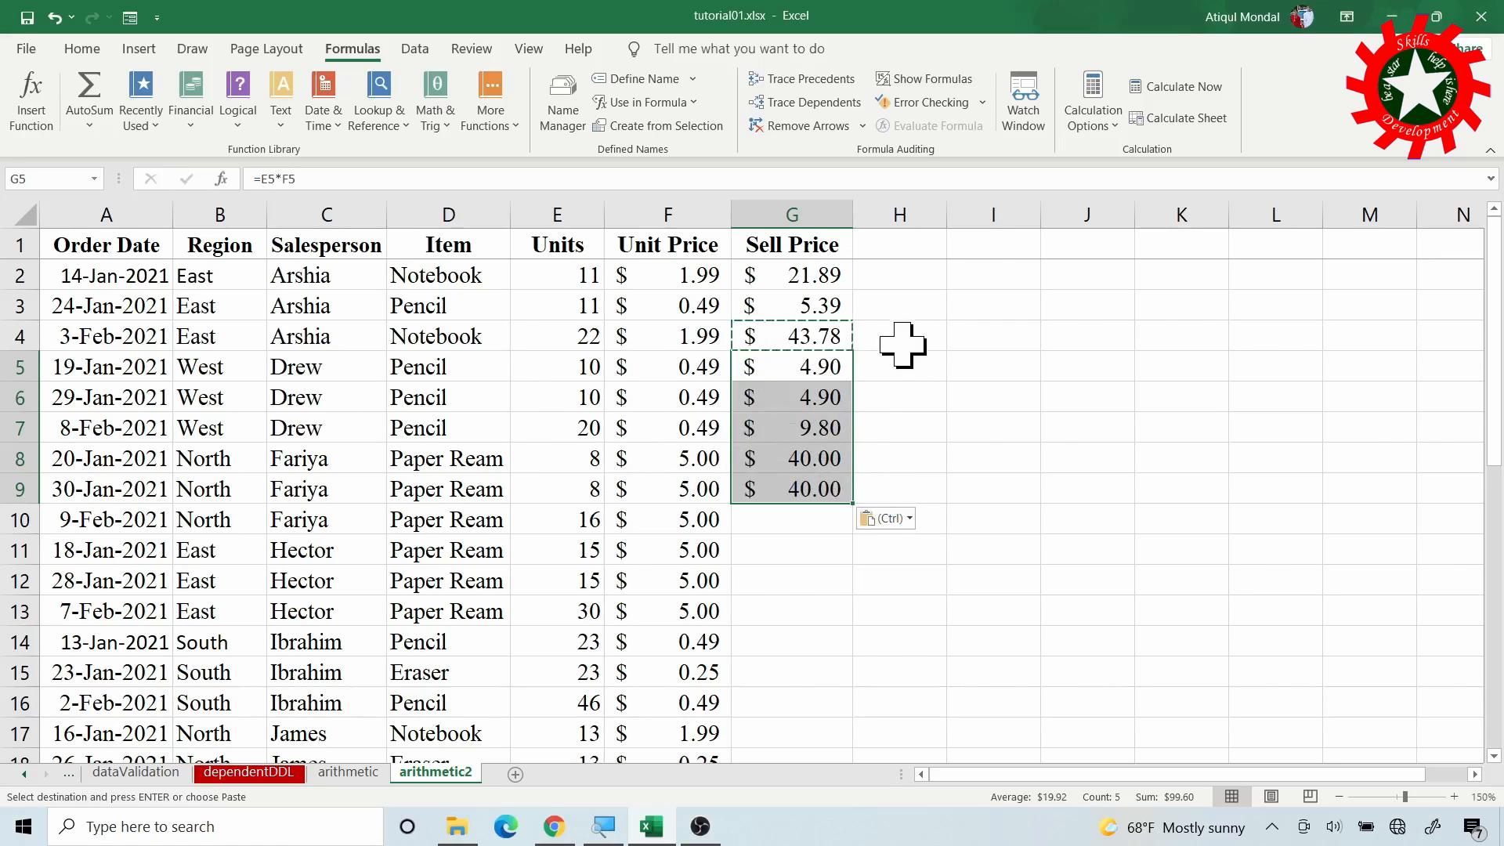
key("Escape")
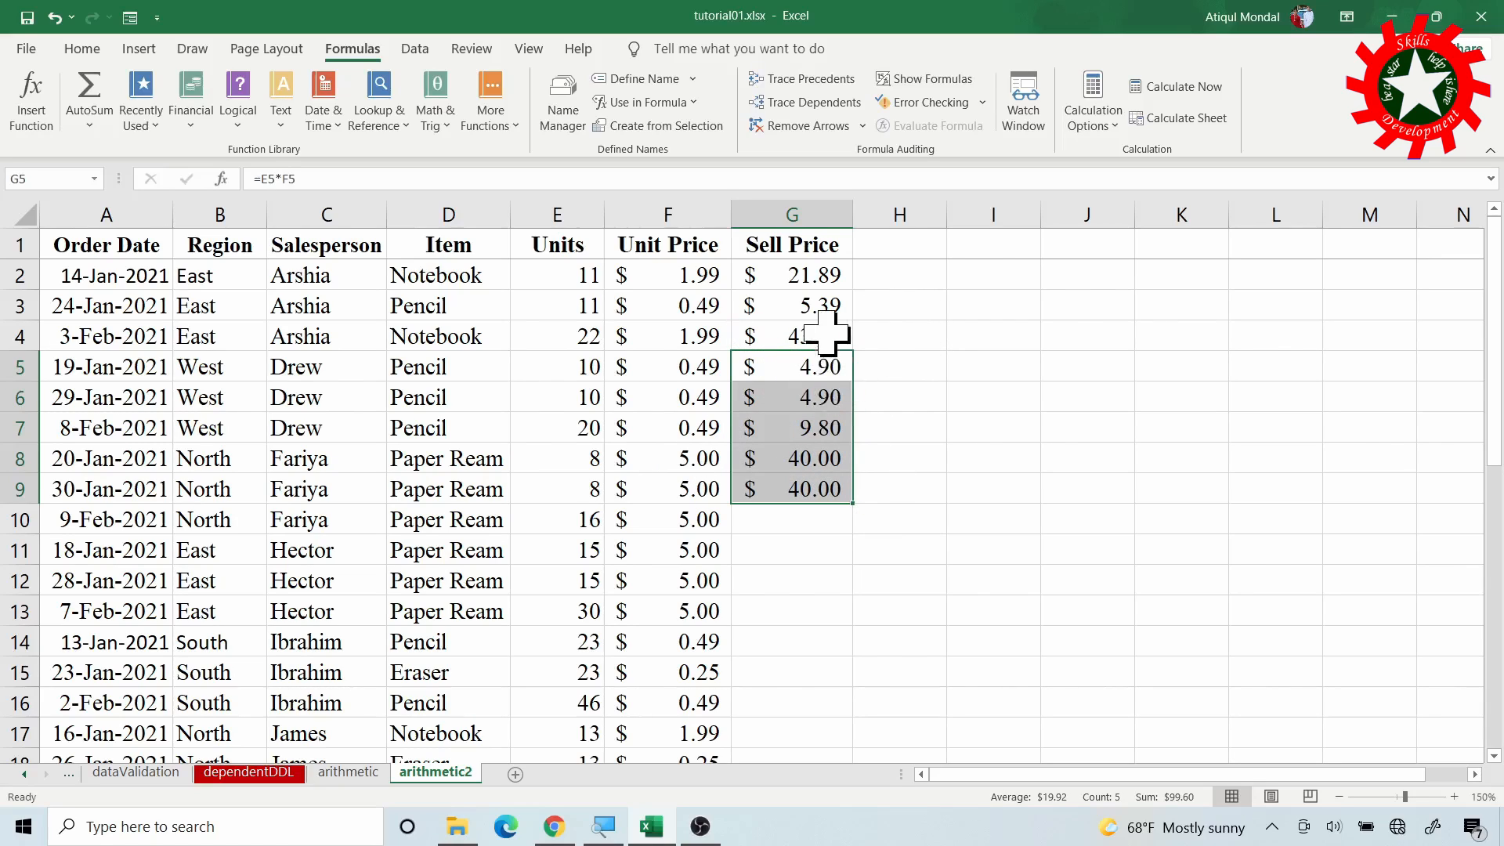
- Clear the copied Sell Price formulas from G3:G9
left_click_drag(819, 317, 839, 470)
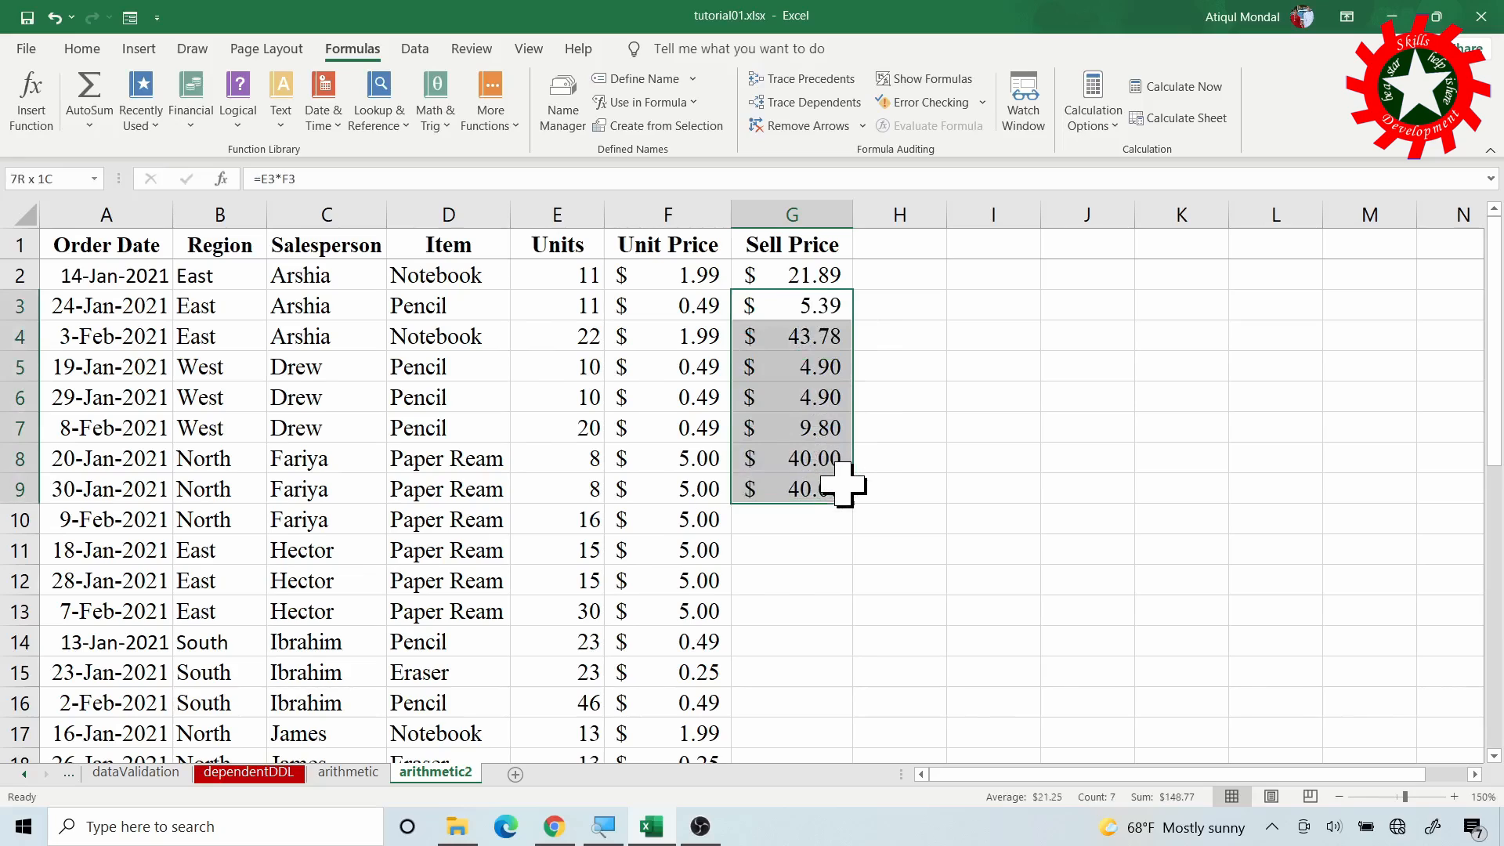
key("Delete")
- Fill the Sell Price formula from G2 down to G31 and undo the fill
left_click(830, 282)
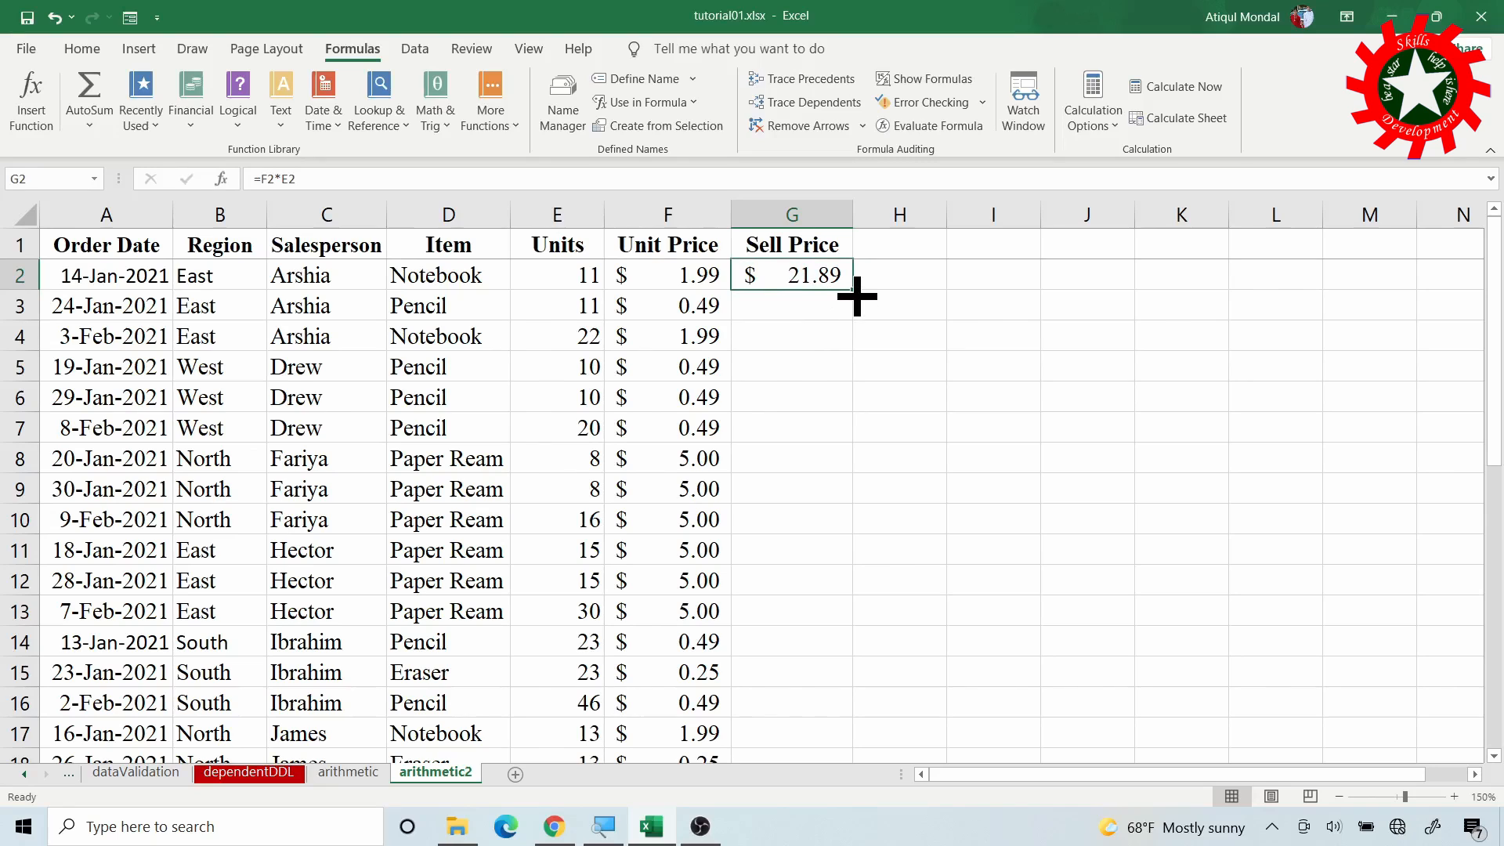
left_click_drag(857, 296, 859, 712)
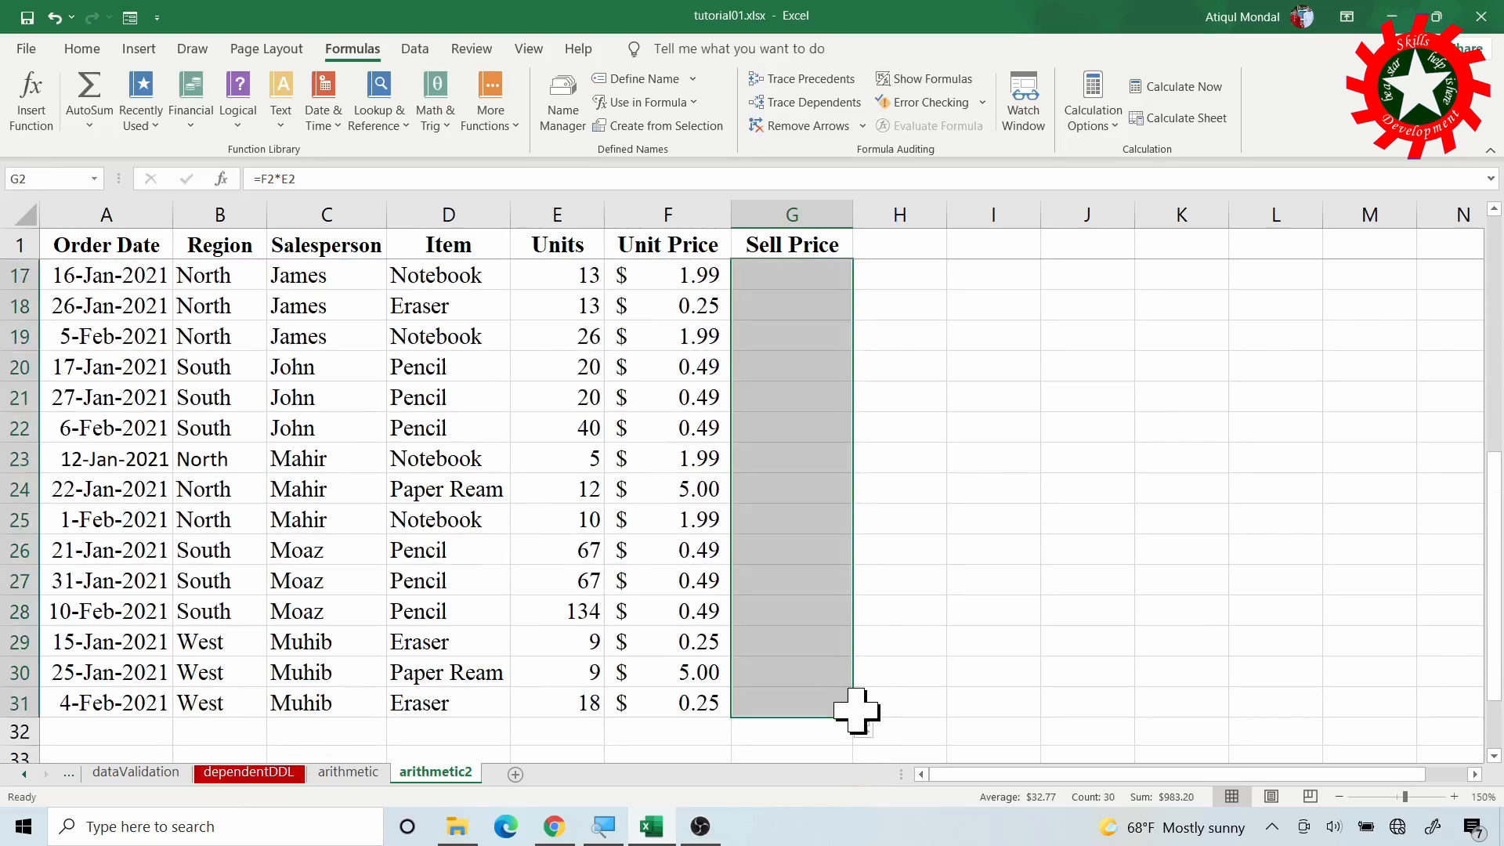
scroll(865, 462, "up", 5)
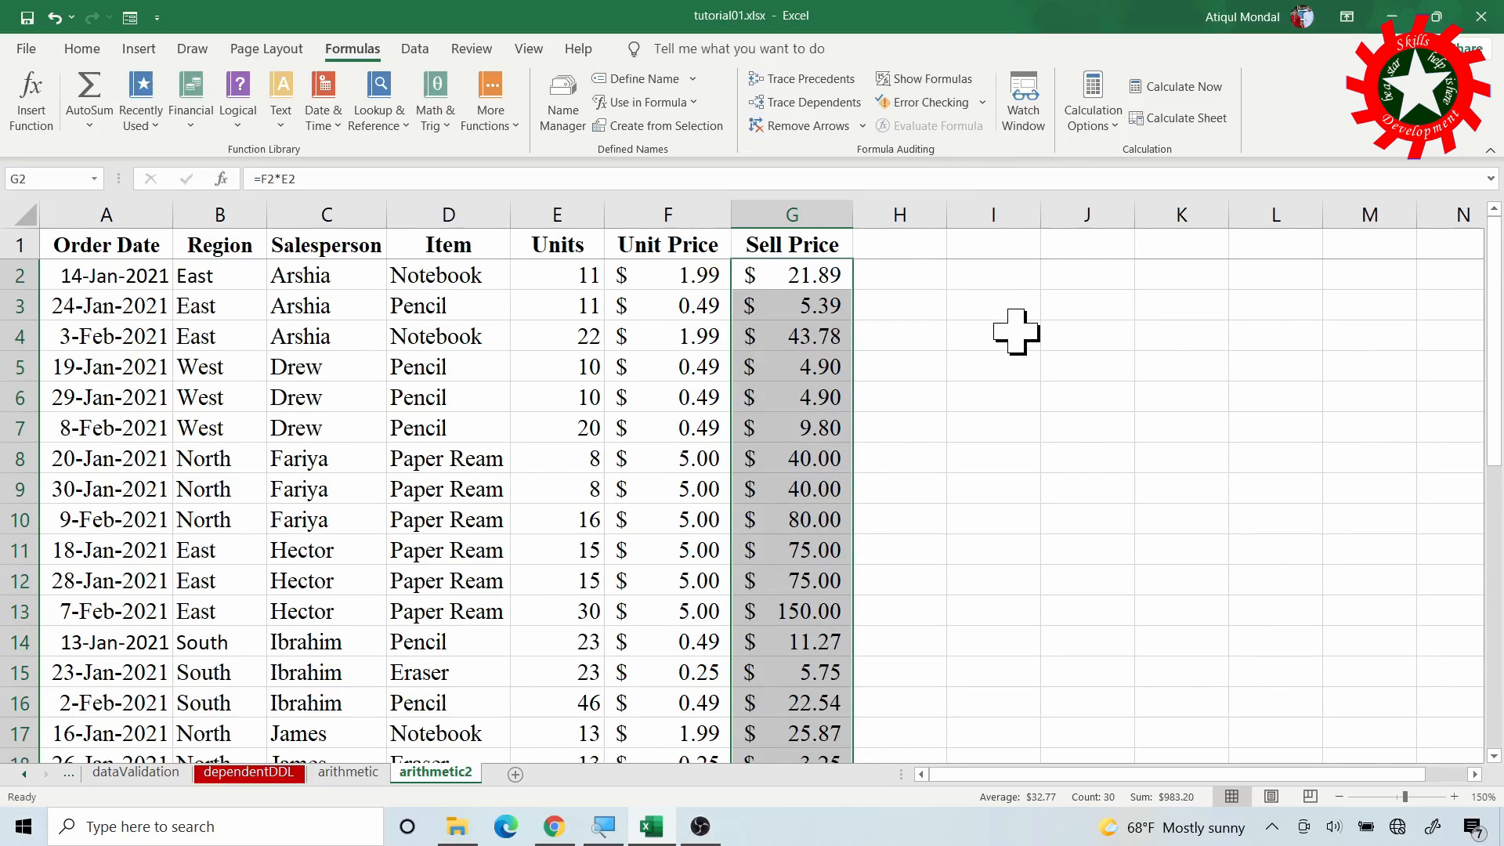
key("ctrl+z")
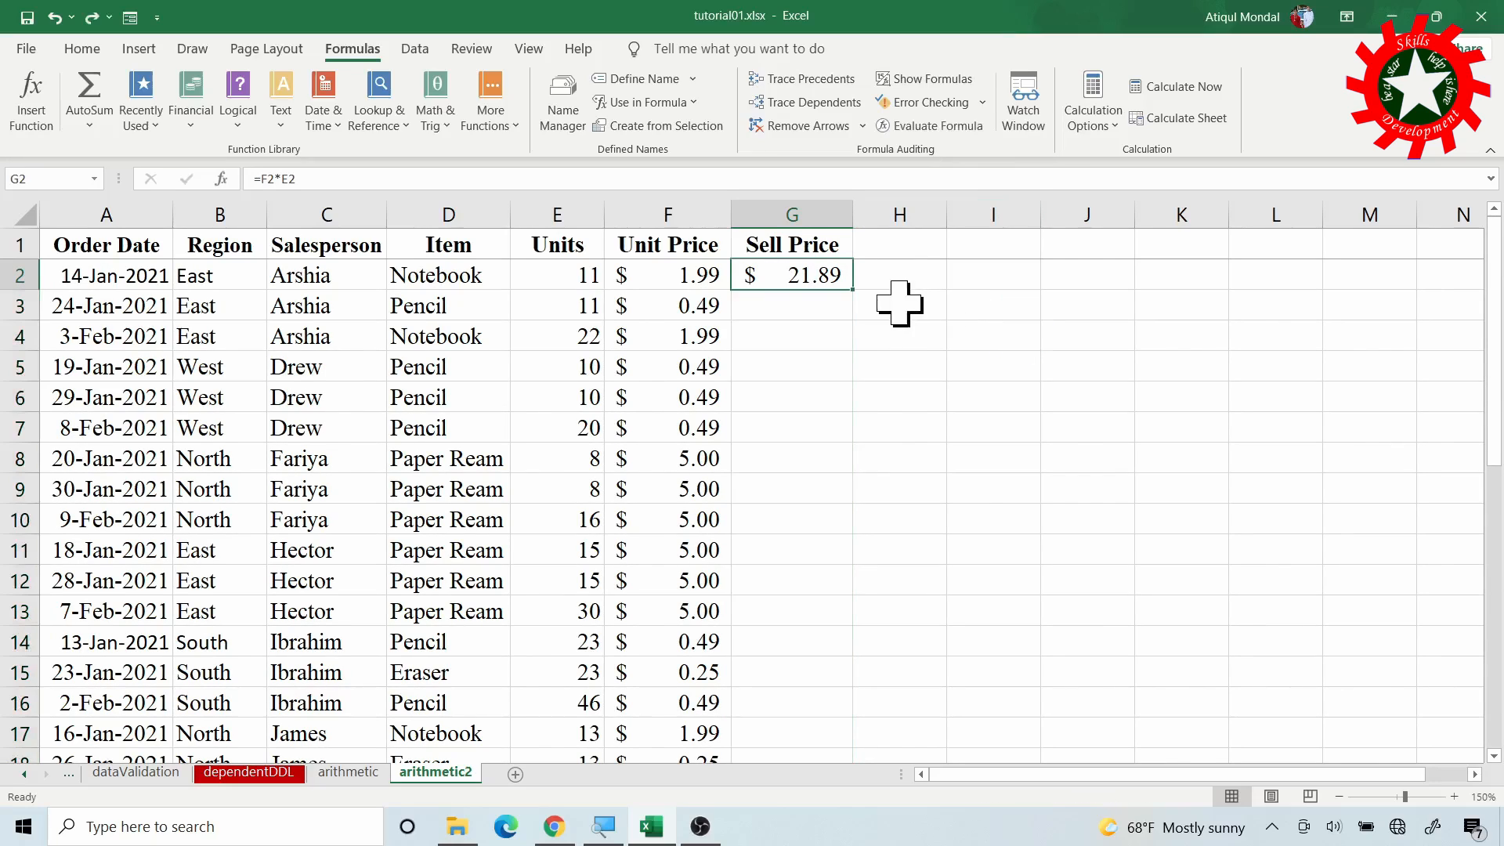
- Auto-fill the Sell Price formula from G2 down to the last data row and check the filled column
double_click(855, 295)
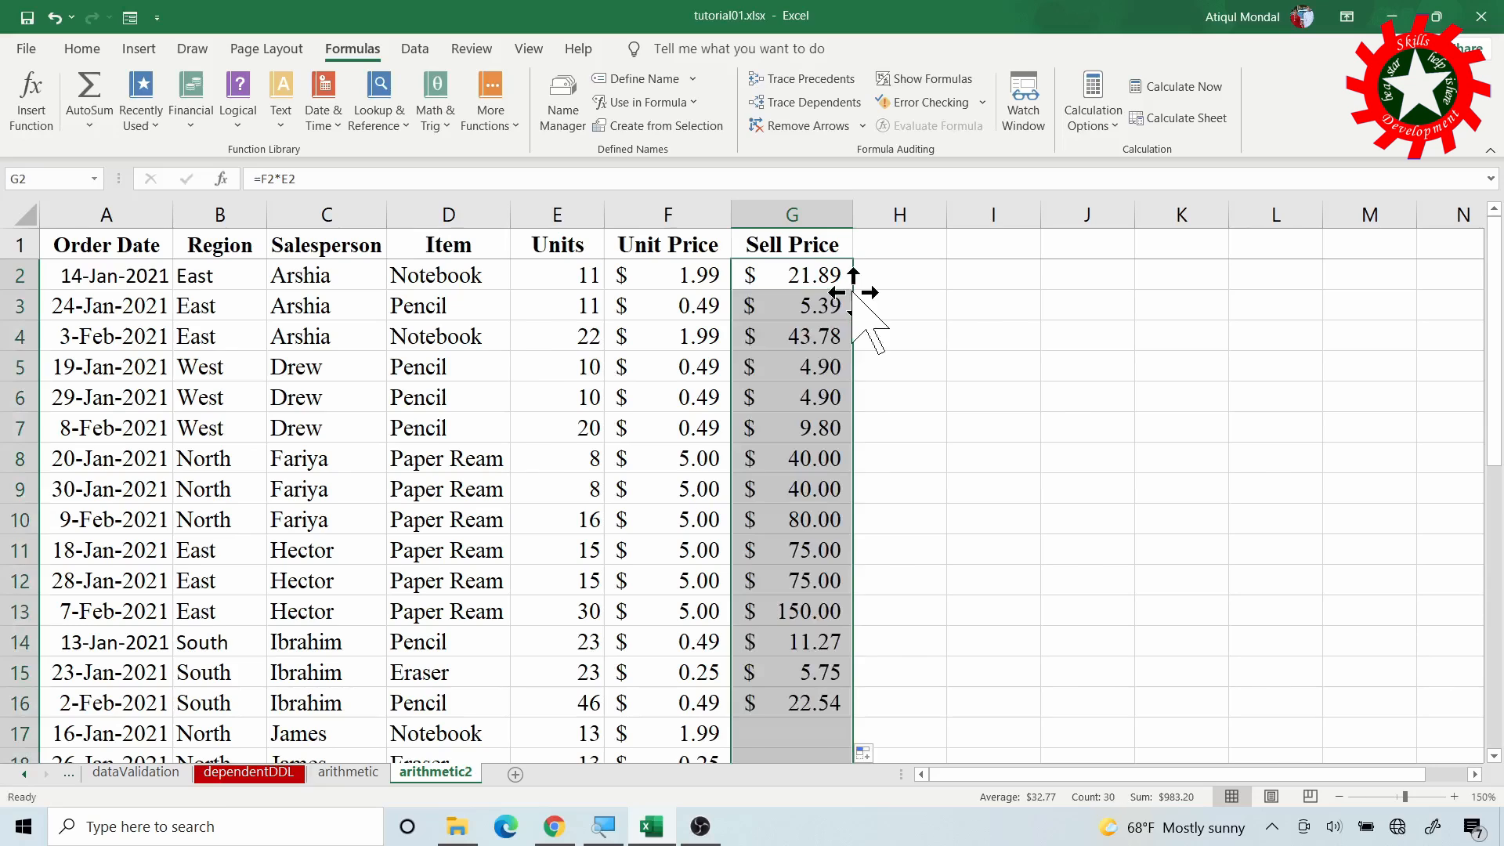
scroll(822, 379, "down", 5)
scroll(823, 384, "up", 5)
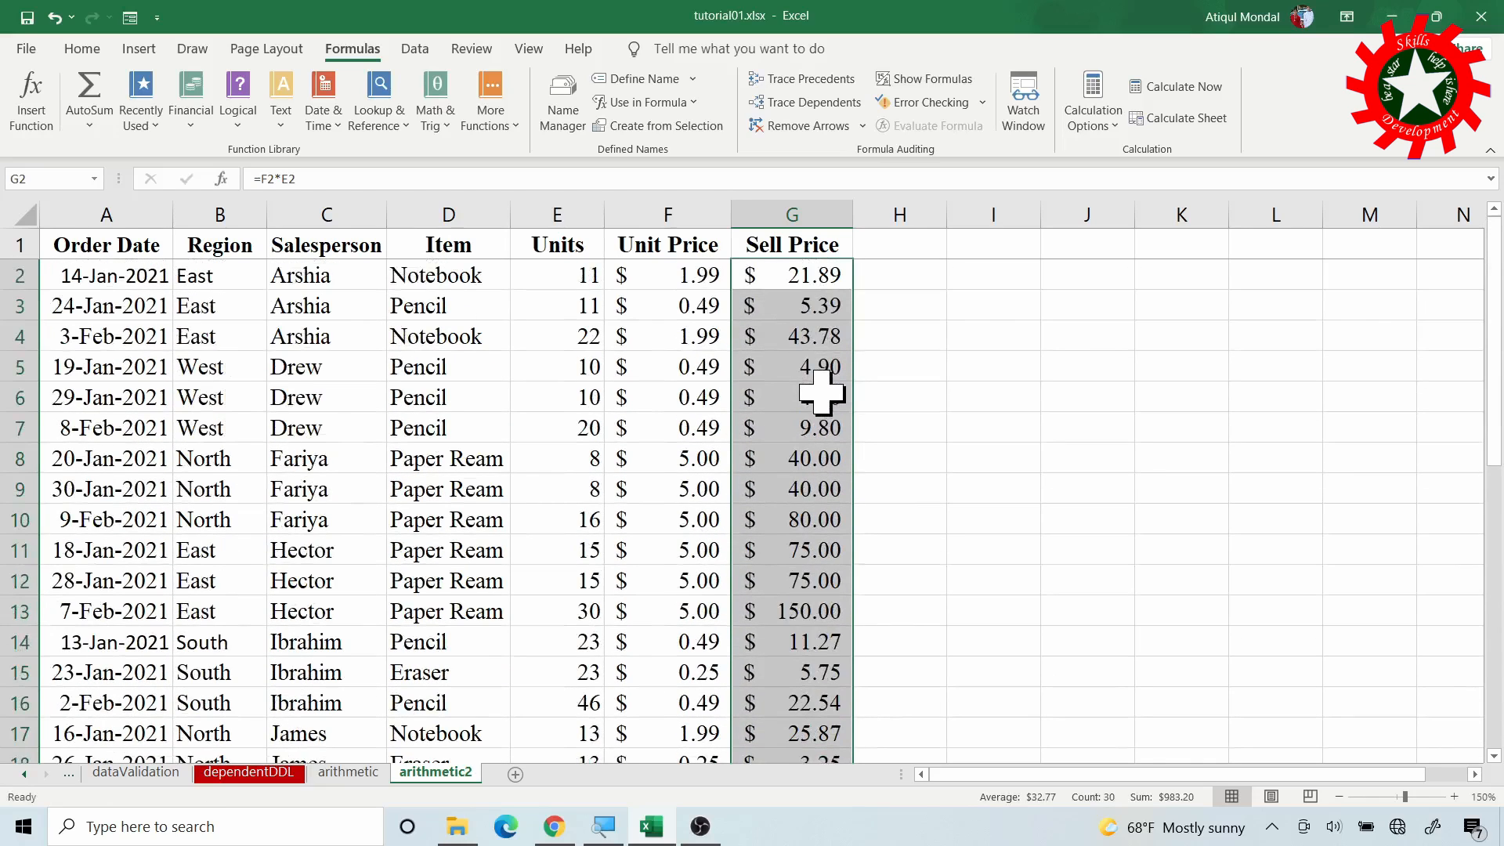
scroll(820, 392, "down", 5)
scroll(824, 392, "up", 5)
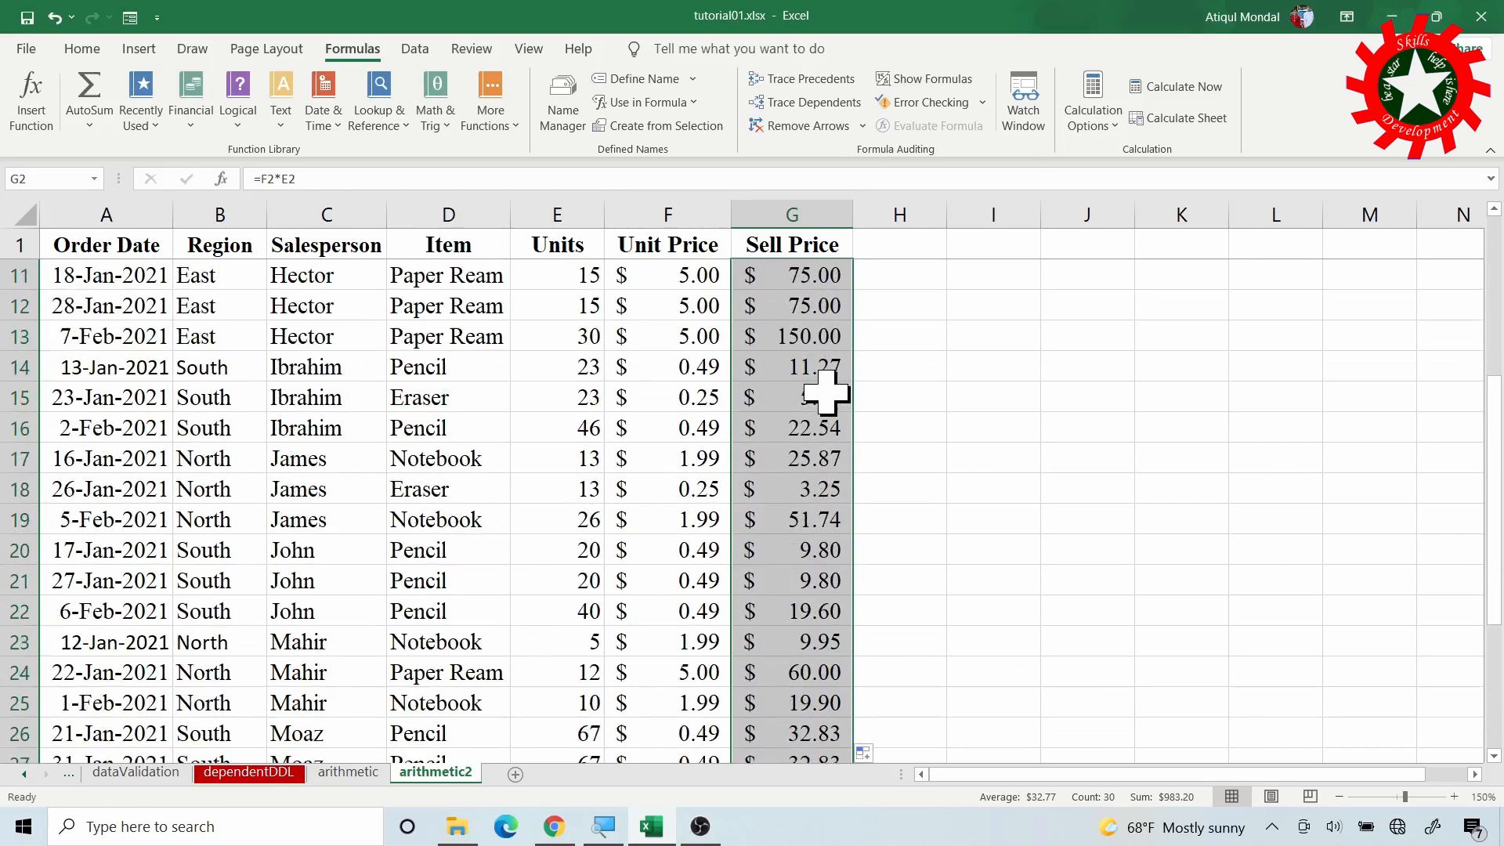
- Show the sheet's formulas and examine how the cell references change down the Sell Price column from G2 to G31
left_click(932, 79)
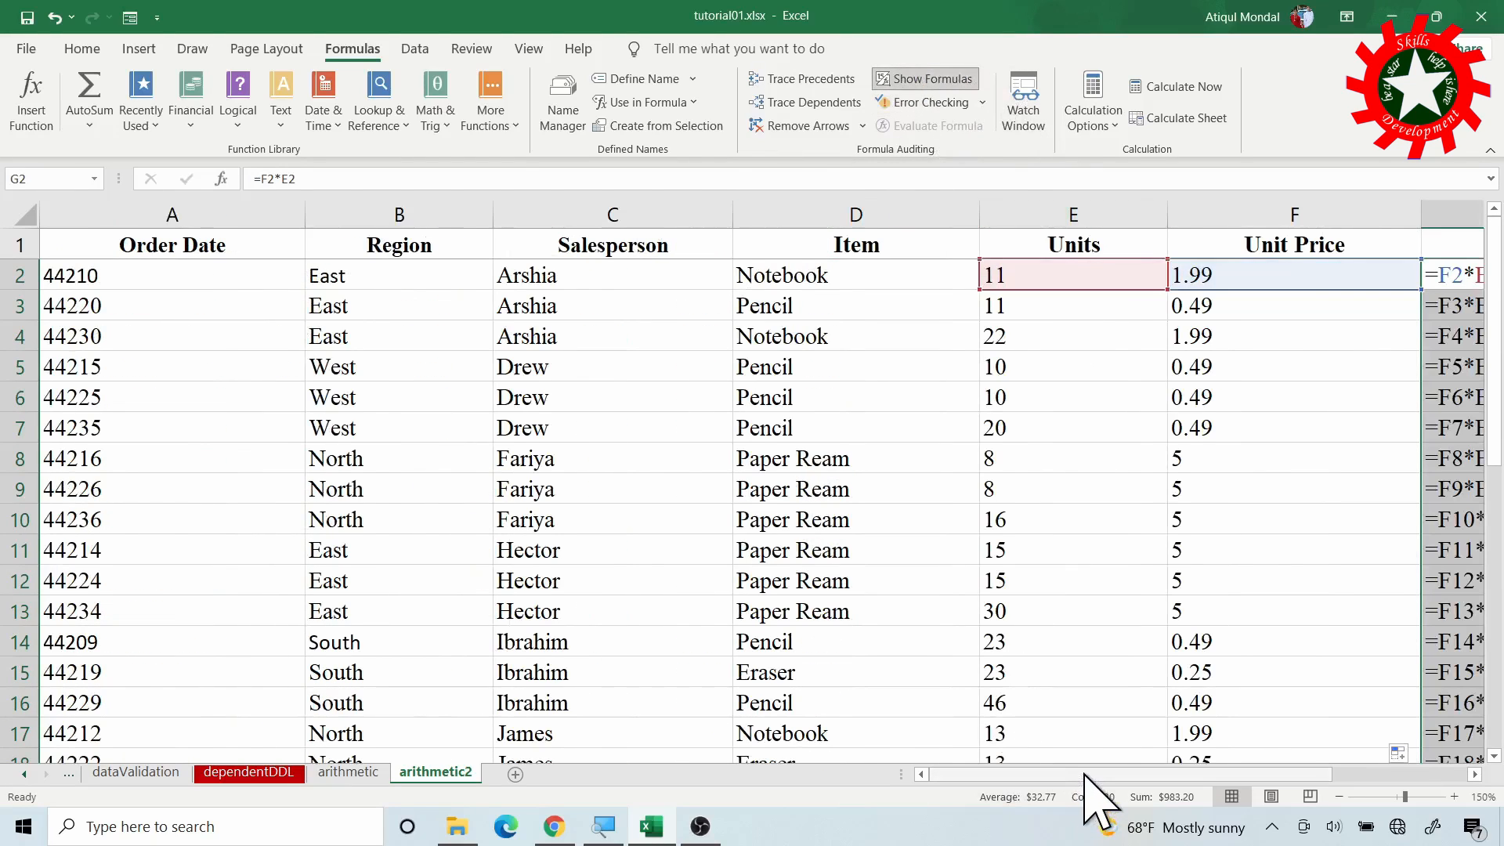
left_click_drag(1081, 773, 1156, 774)
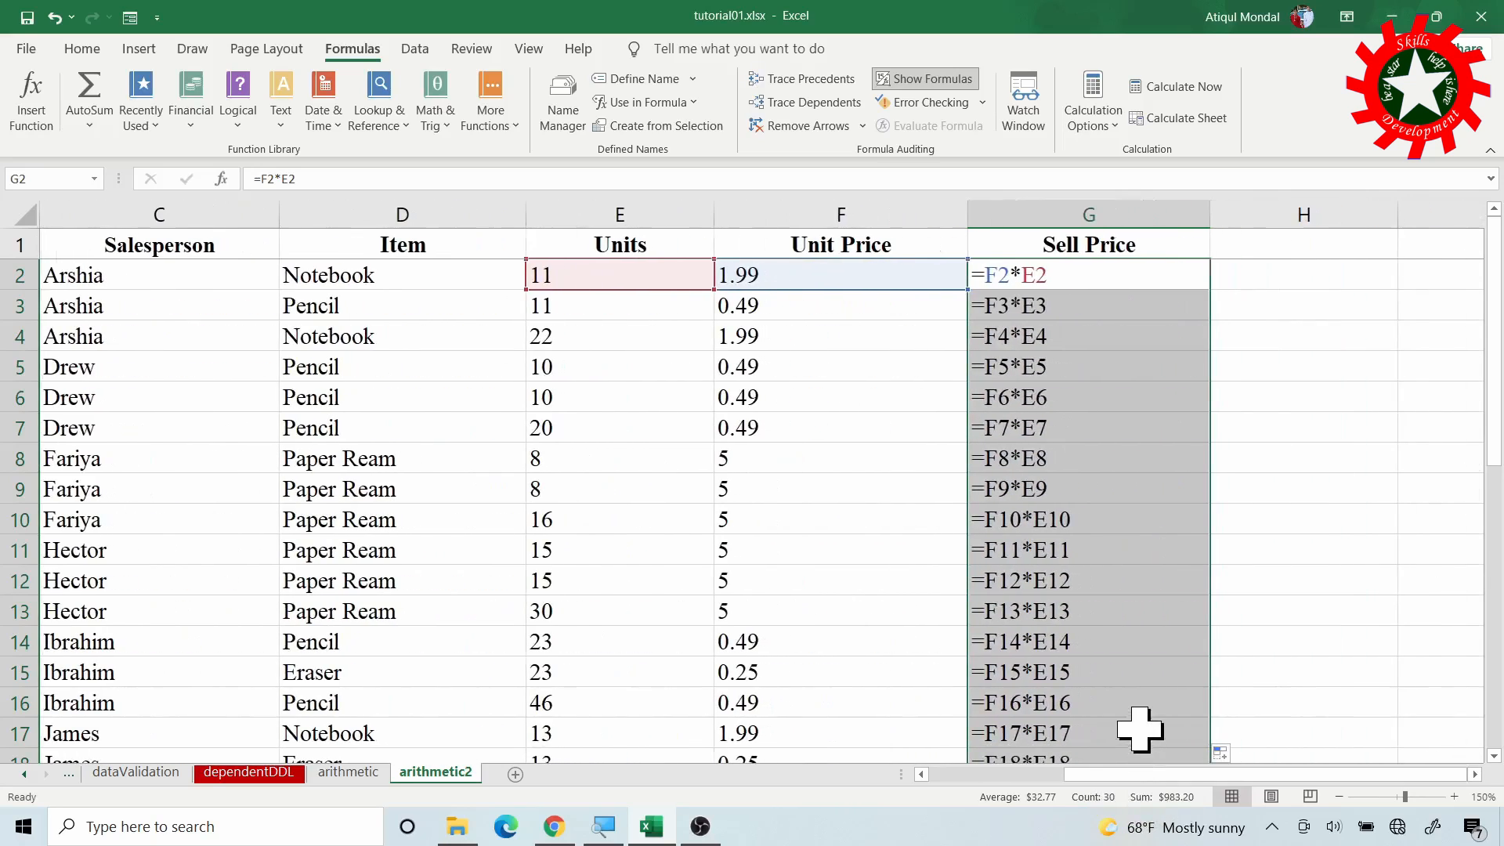
left_click(1054, 312)
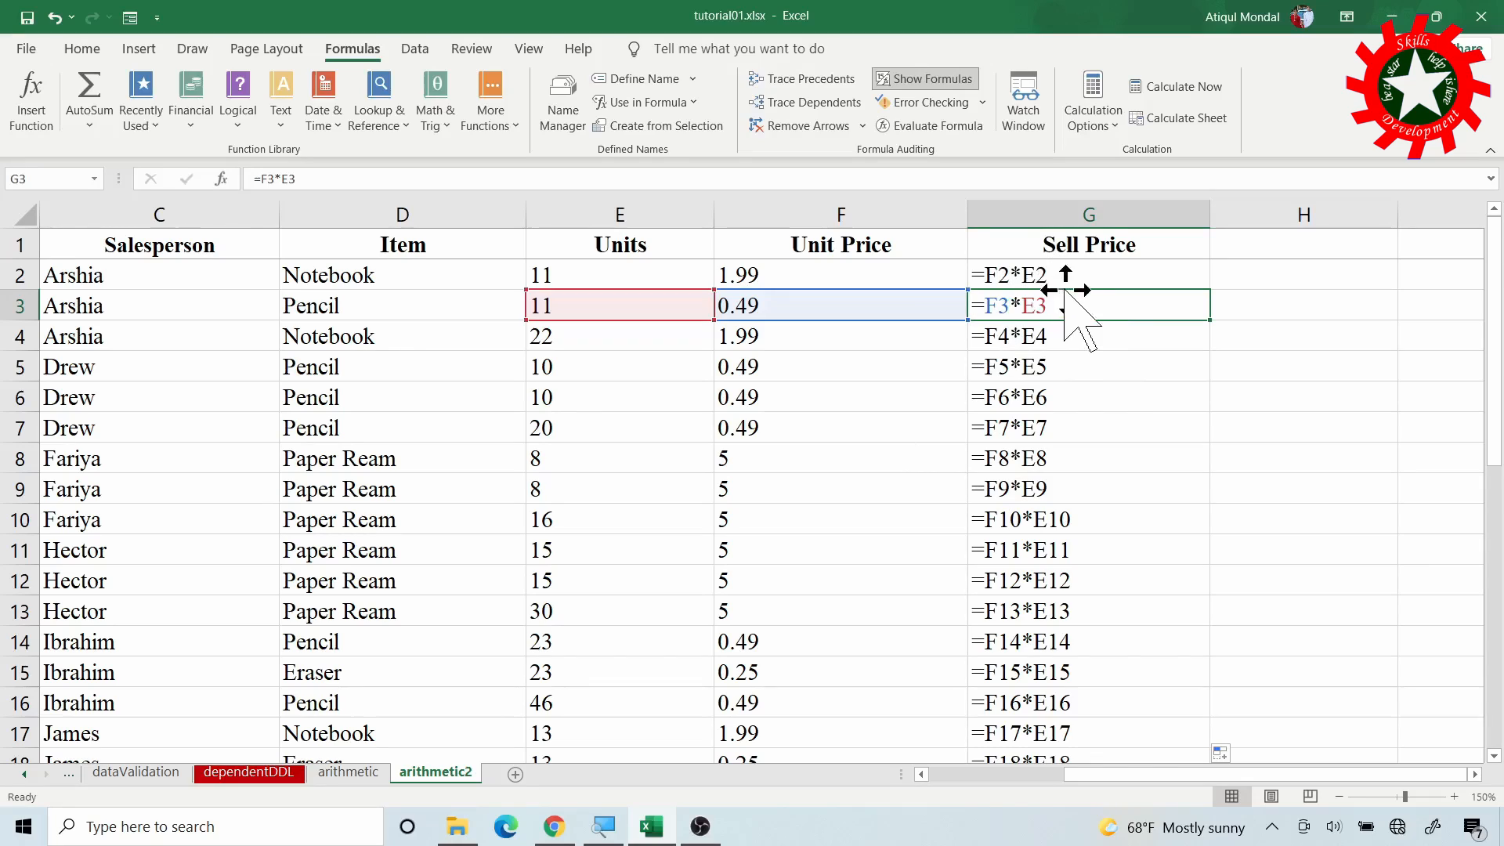
left_click(1029, 274)
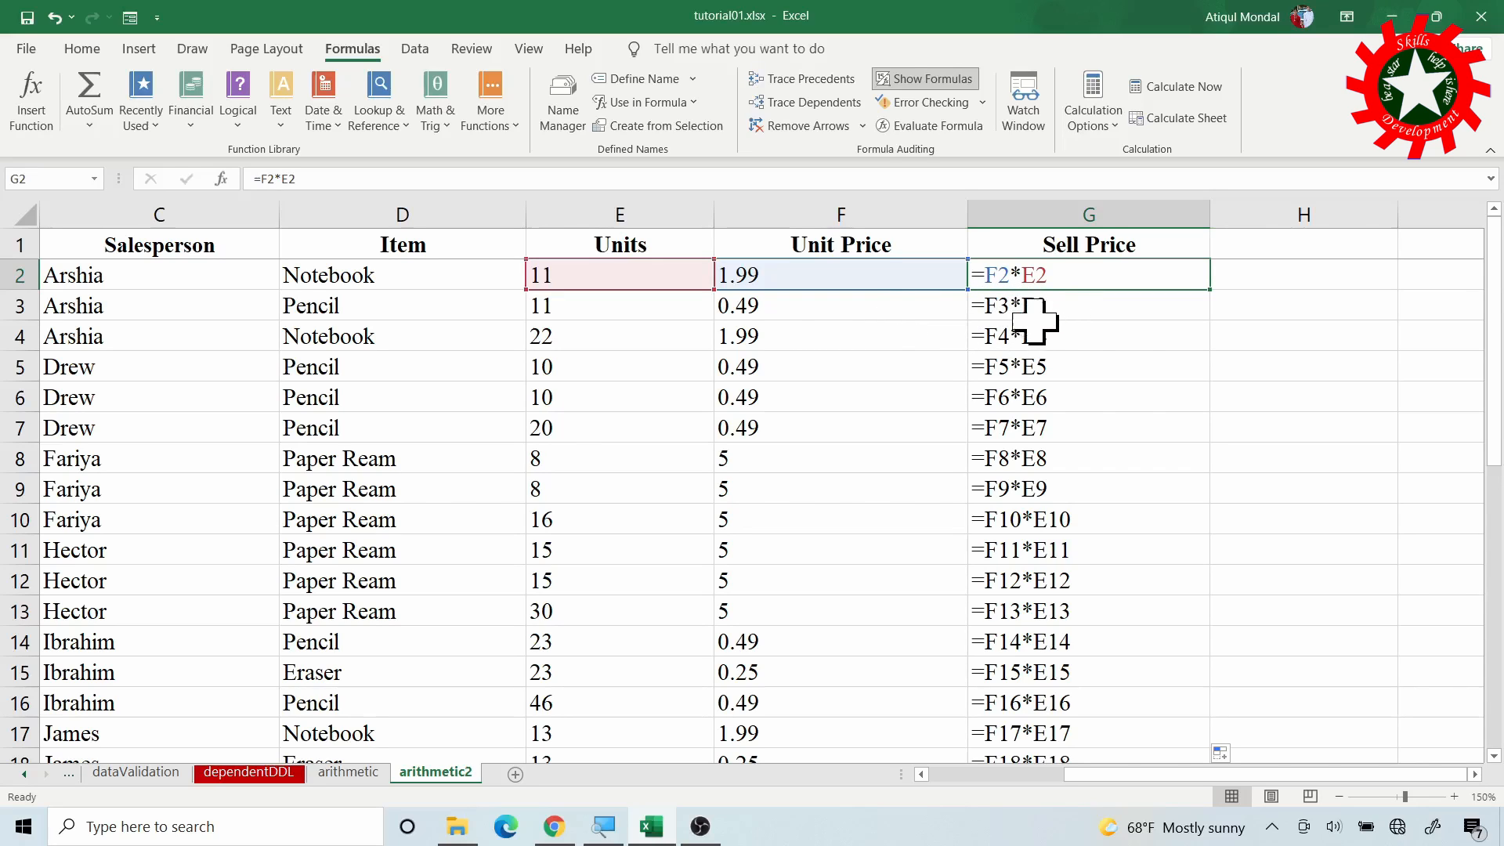
scroll(1018, 509, "down", 6)
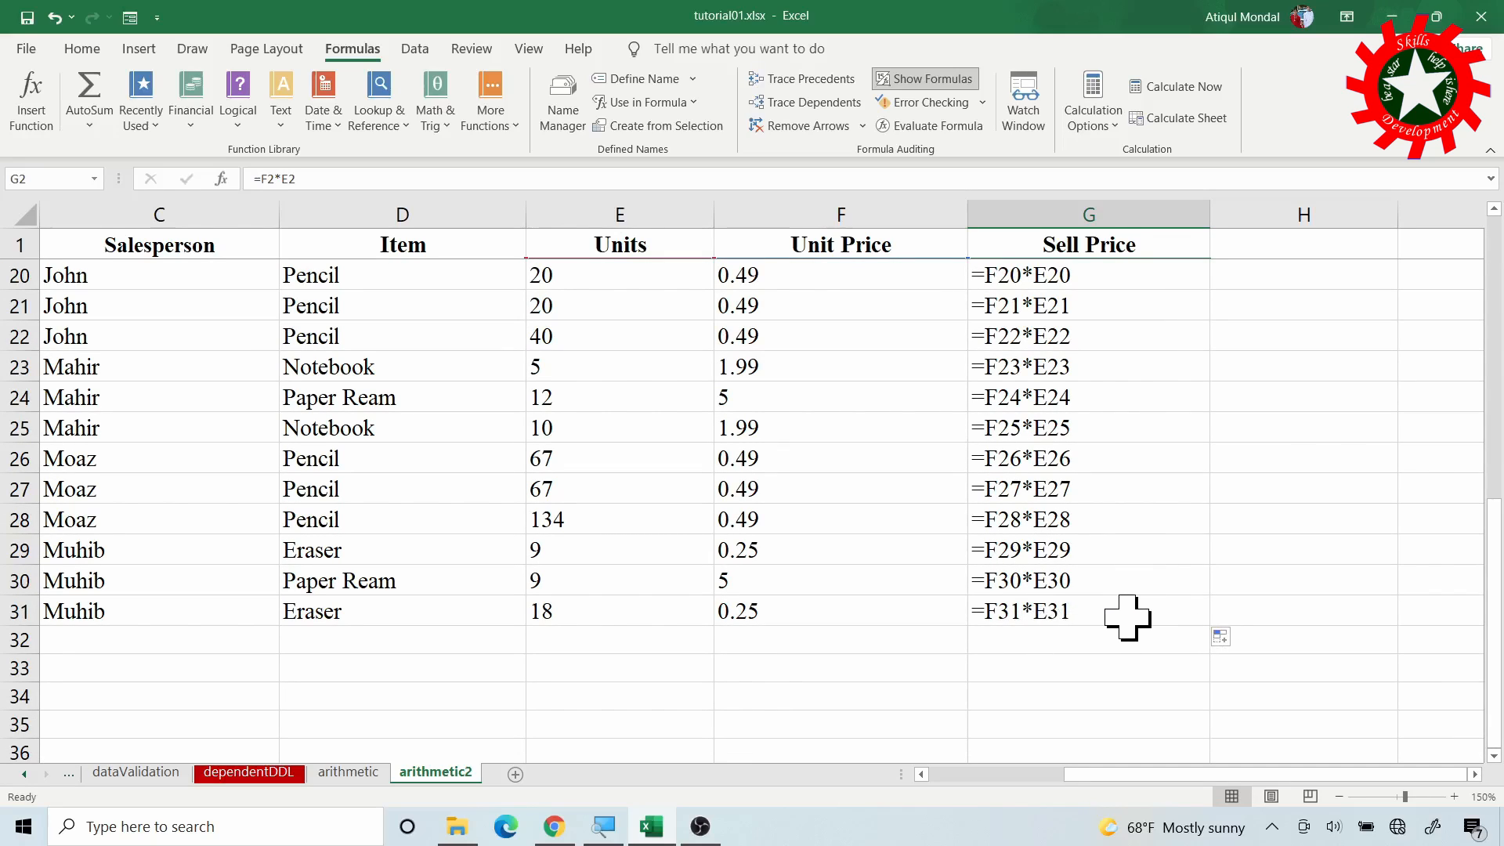
- Switch the sheet from formulas back to values and review the calculated Sell Price column down to the last data row
scroll(1126, 616, "up", 4)
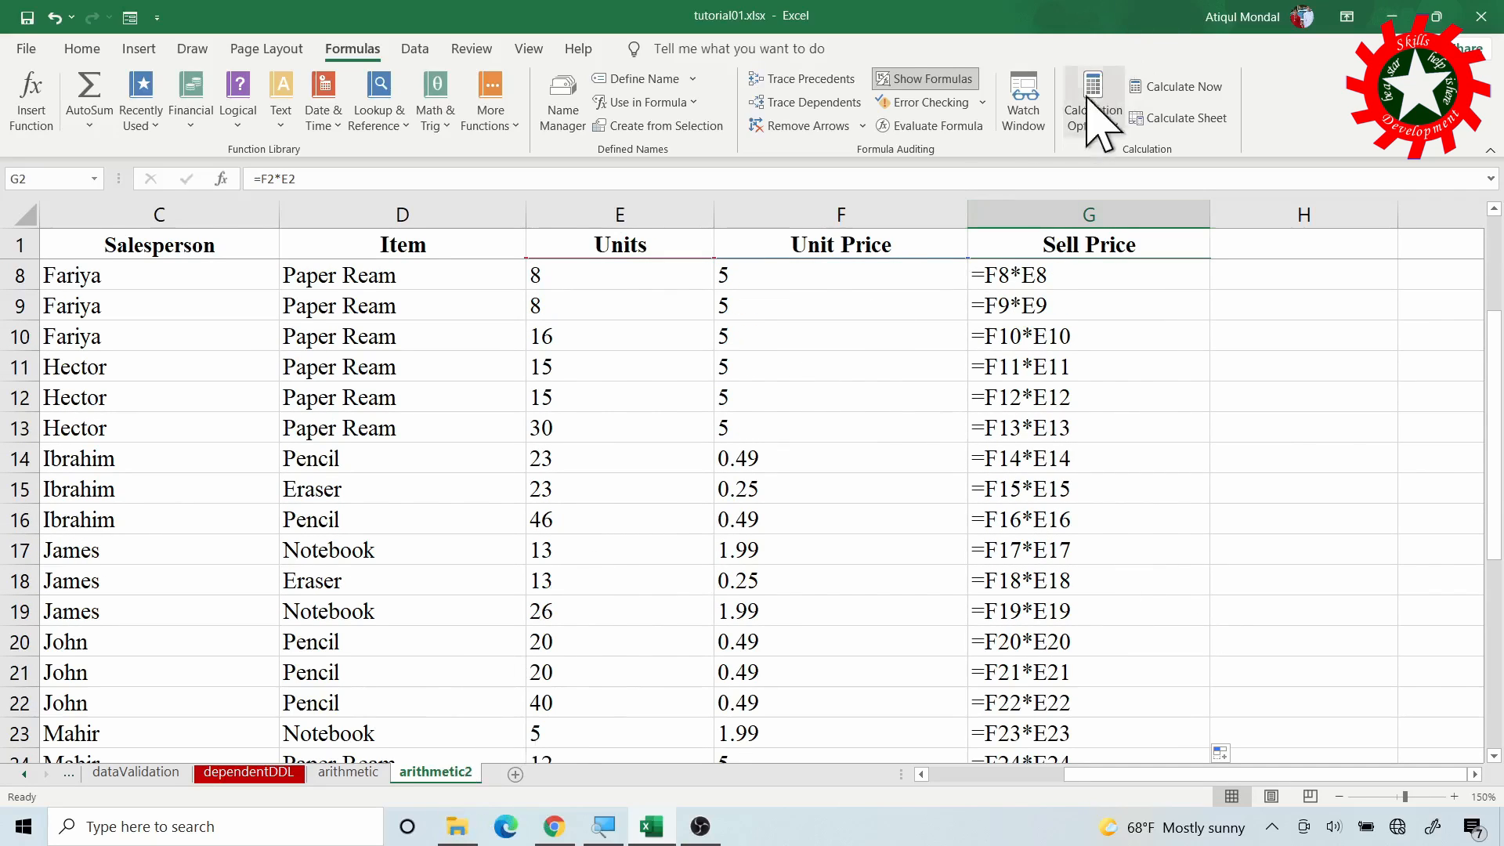
left_click(927, 80)
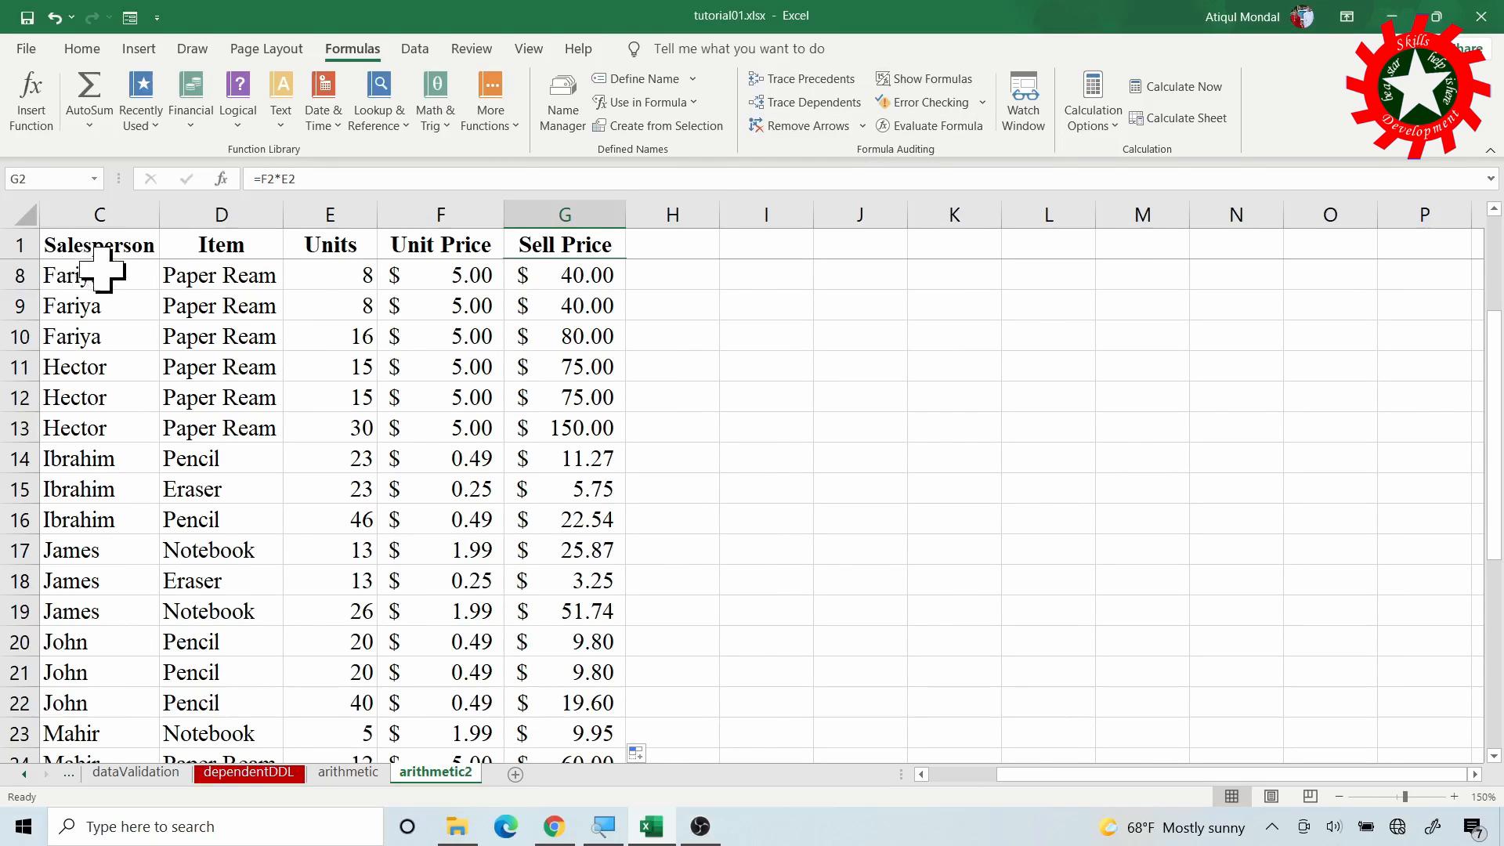
scroll(528, 392, "down", 4)
scroll(551, 385, "up", 6)
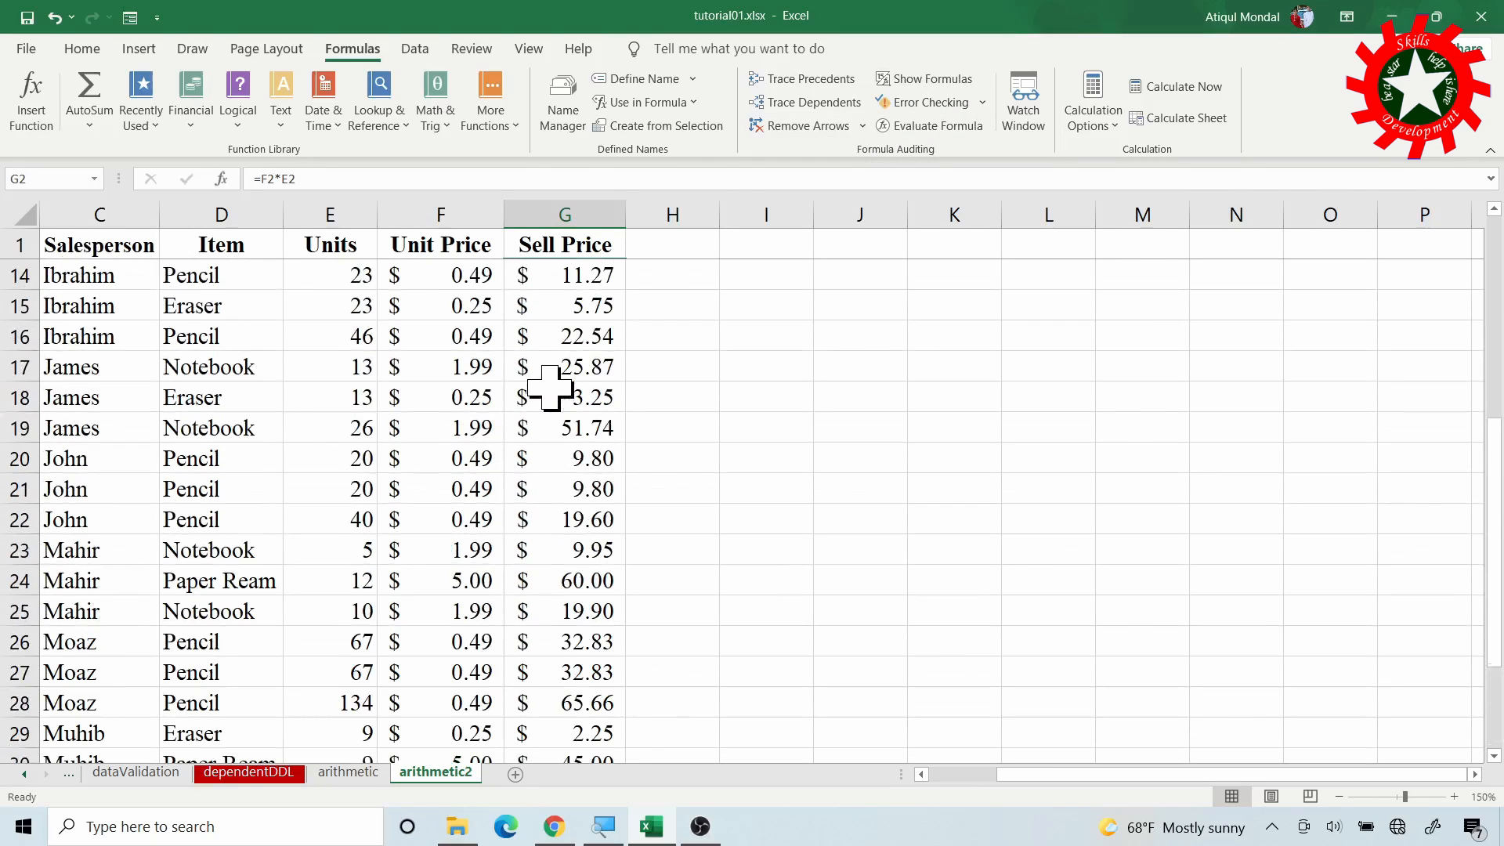
scroll(468, 405, "down", 5)
scroll(467, 404, "down", 2)
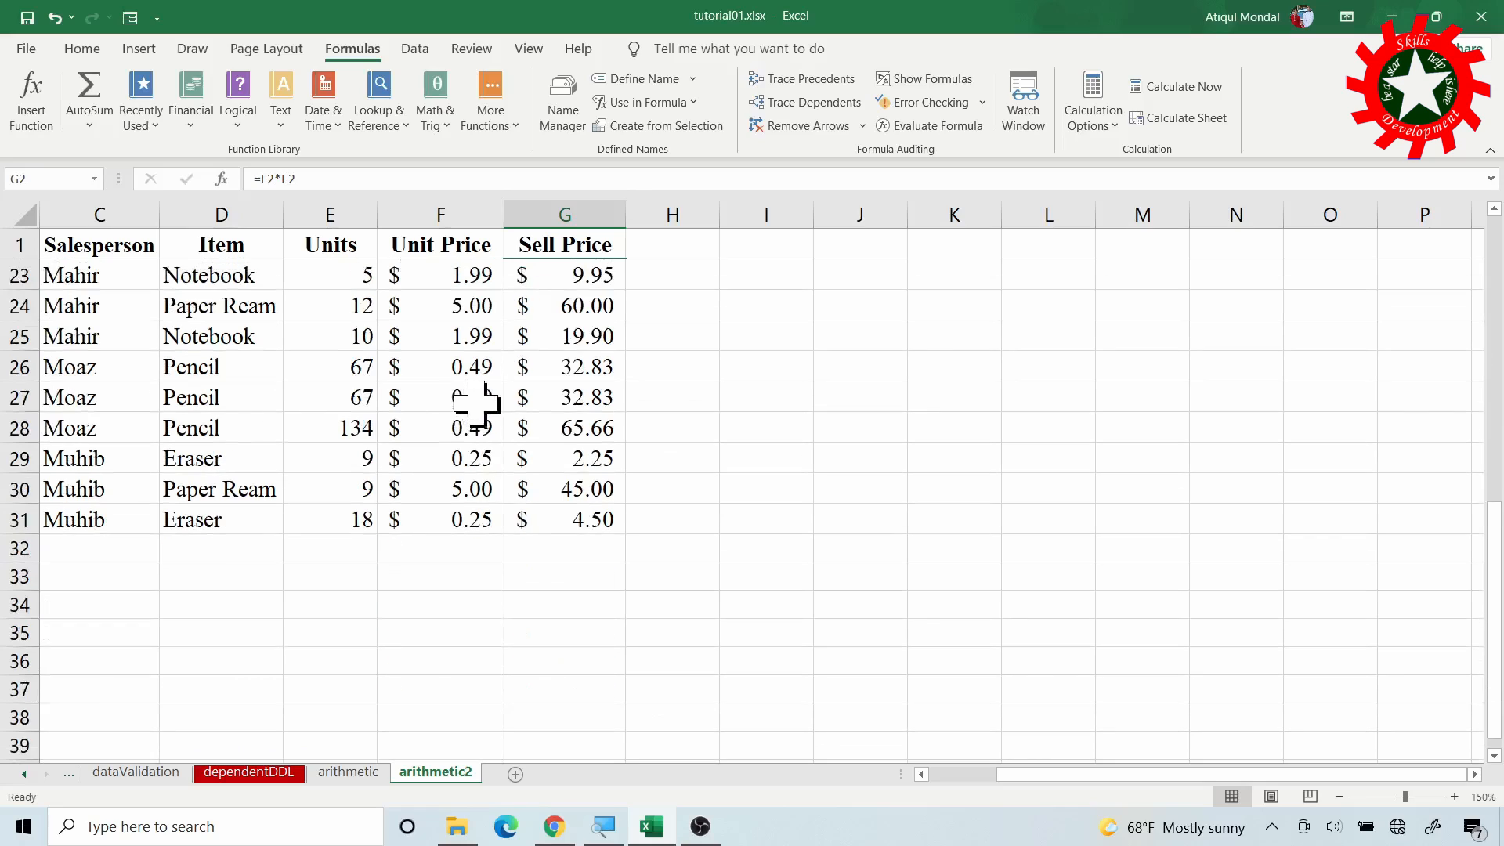
scroll(439, 392, "up", 7)
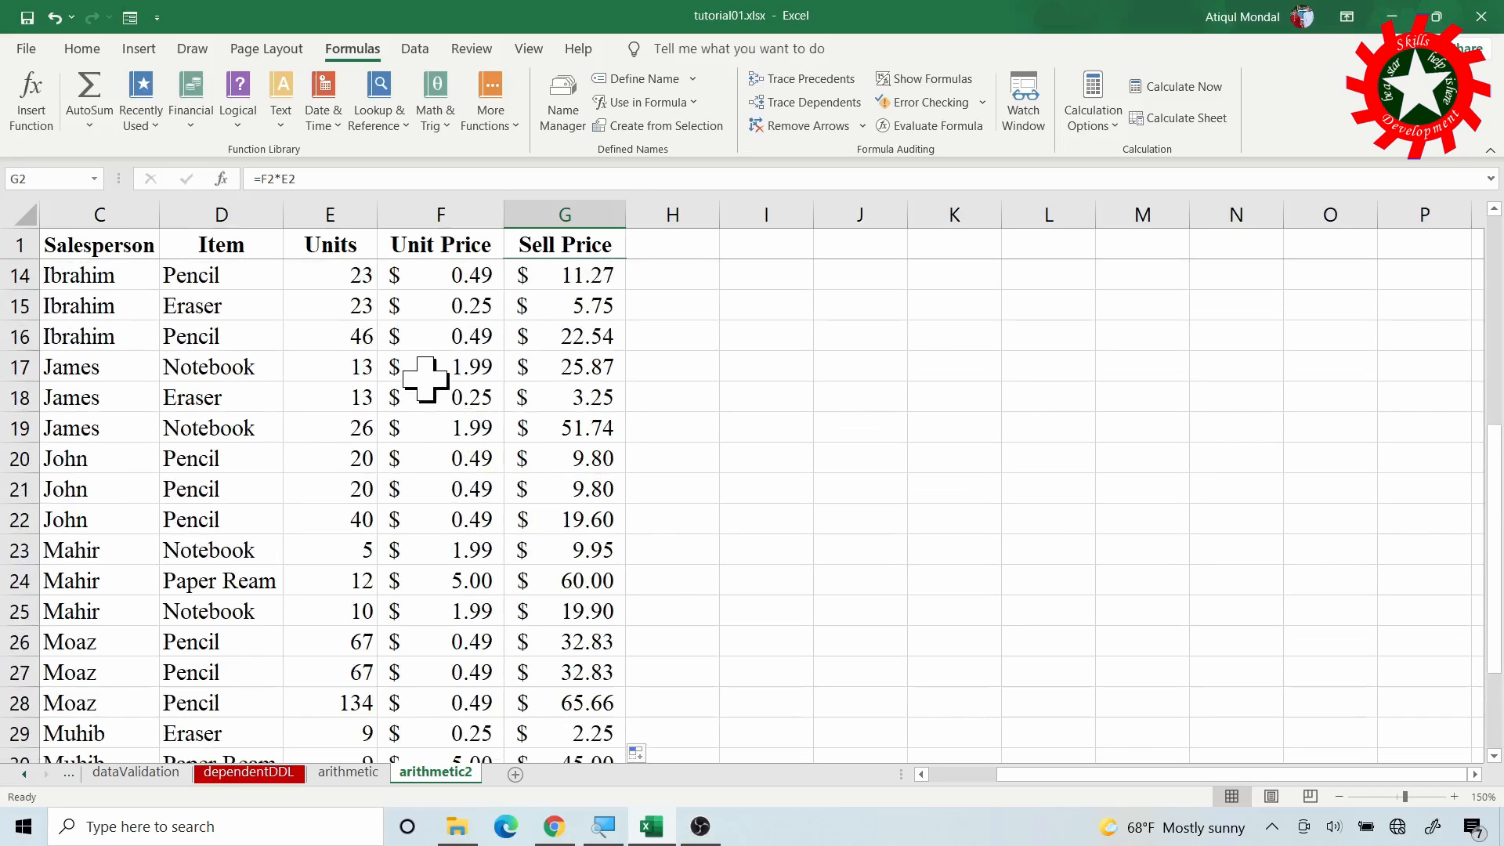
- Unfreeze the panes and scroll through the data to examine how the header row behaves
left_click(101, 249)
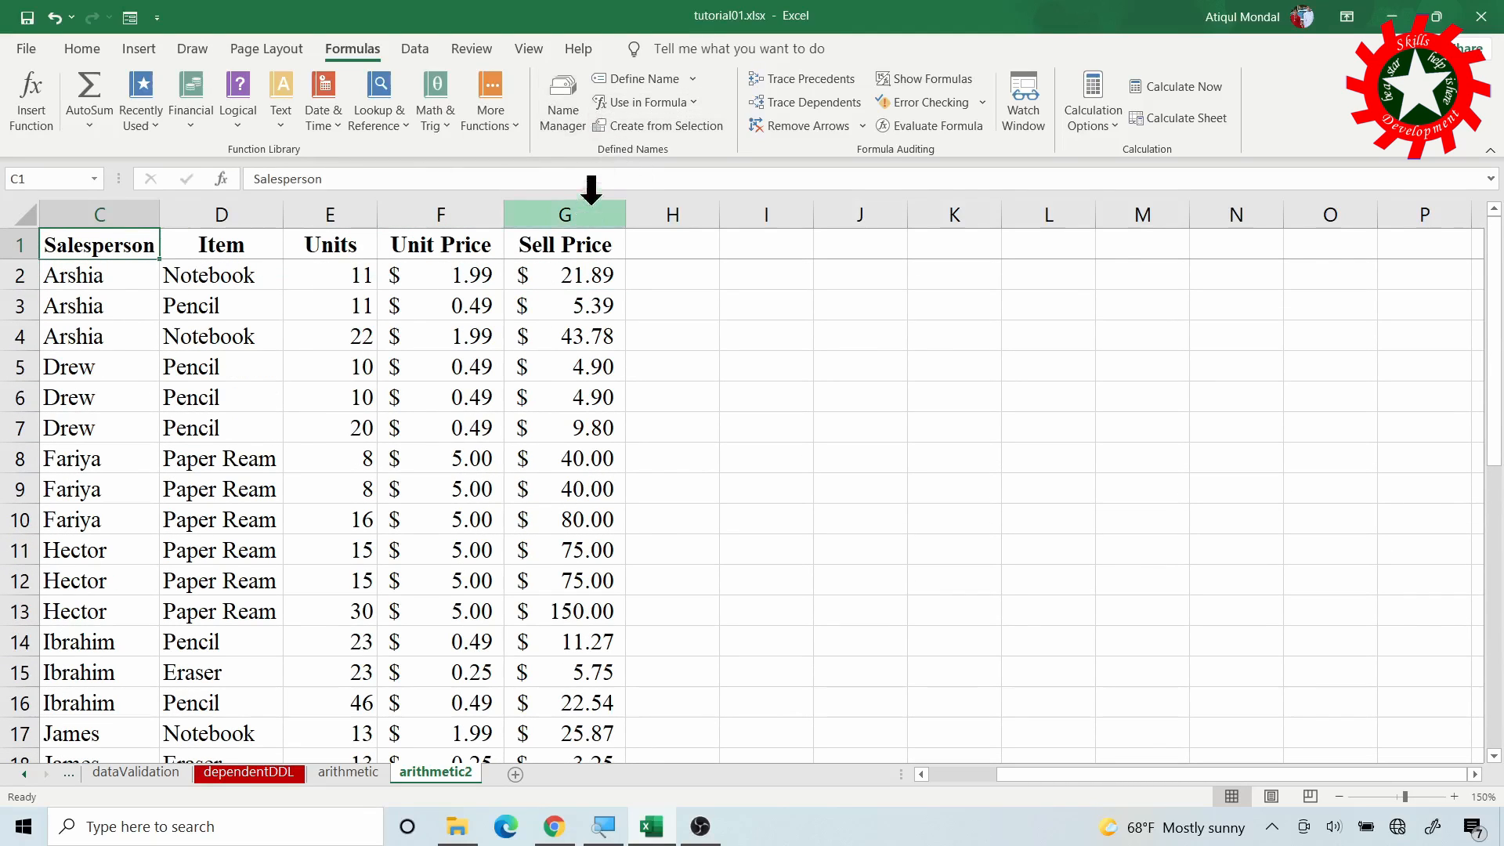
left_click(526, 50)
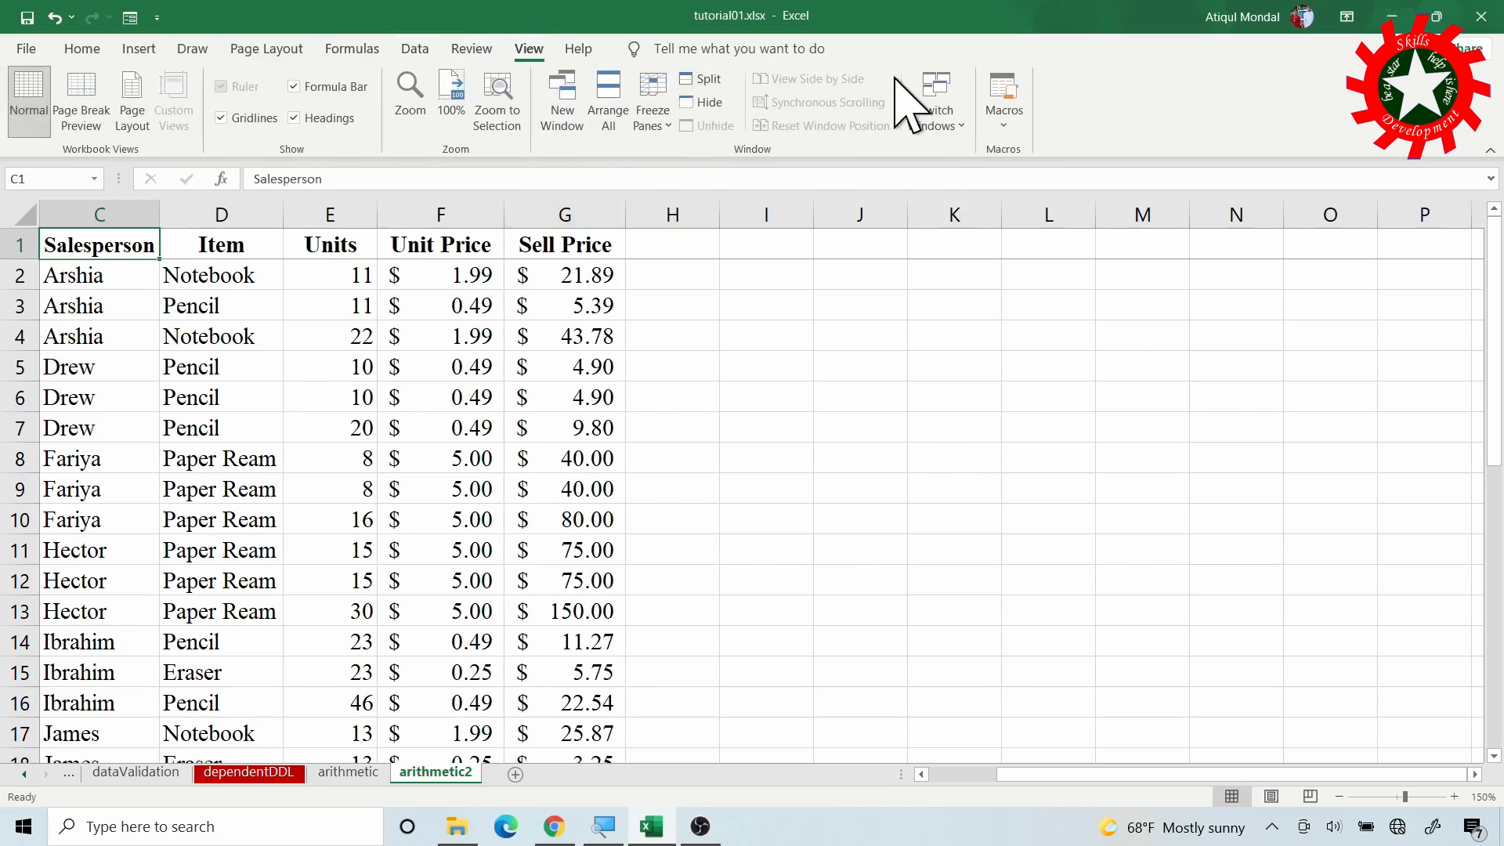
left_click(655, 122)
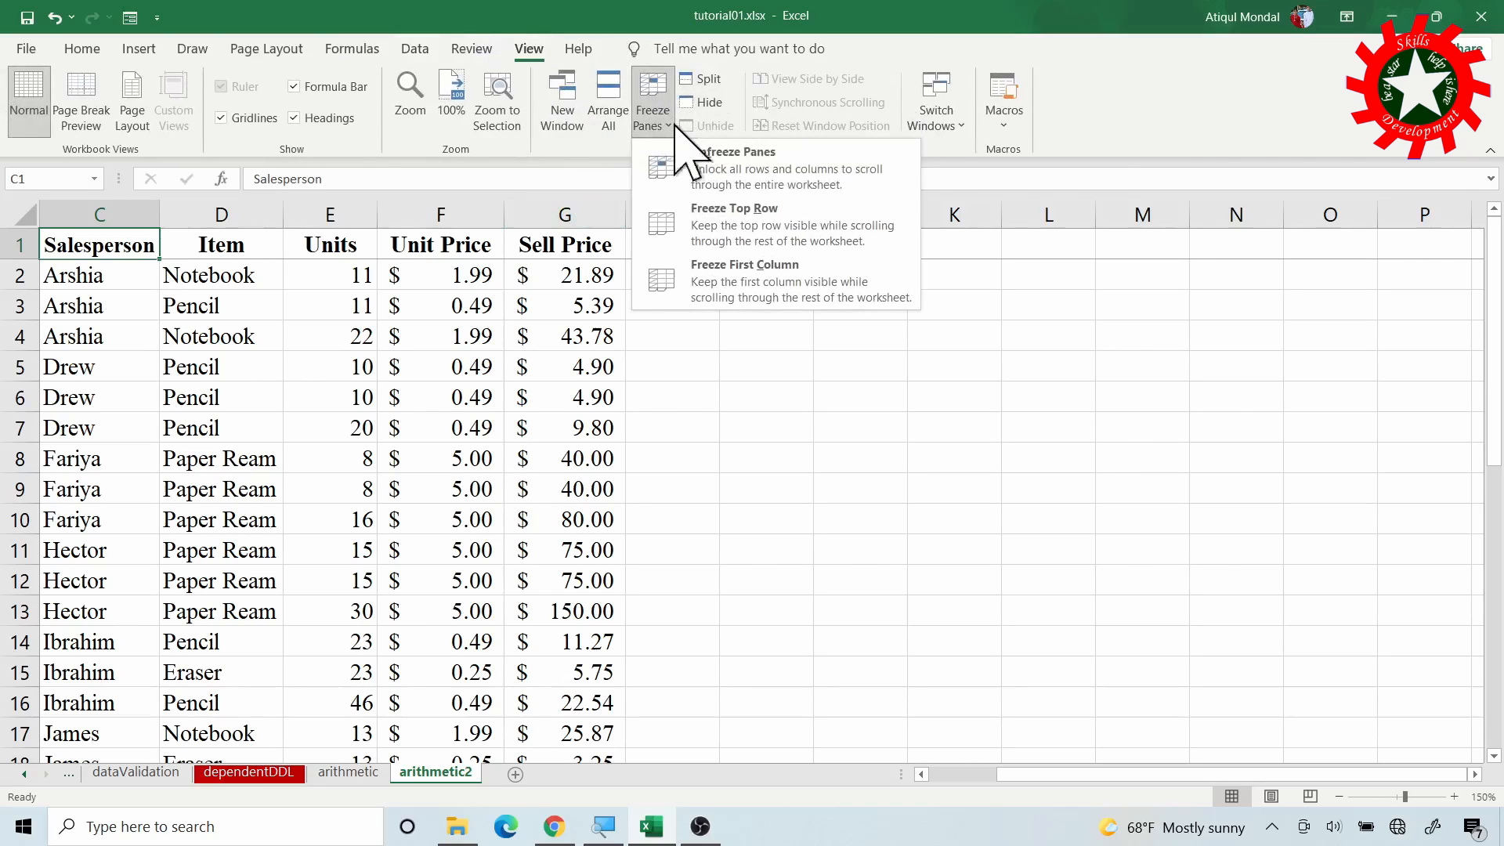
left_click(736, 156)
scroll(227, 325, "down", 9)
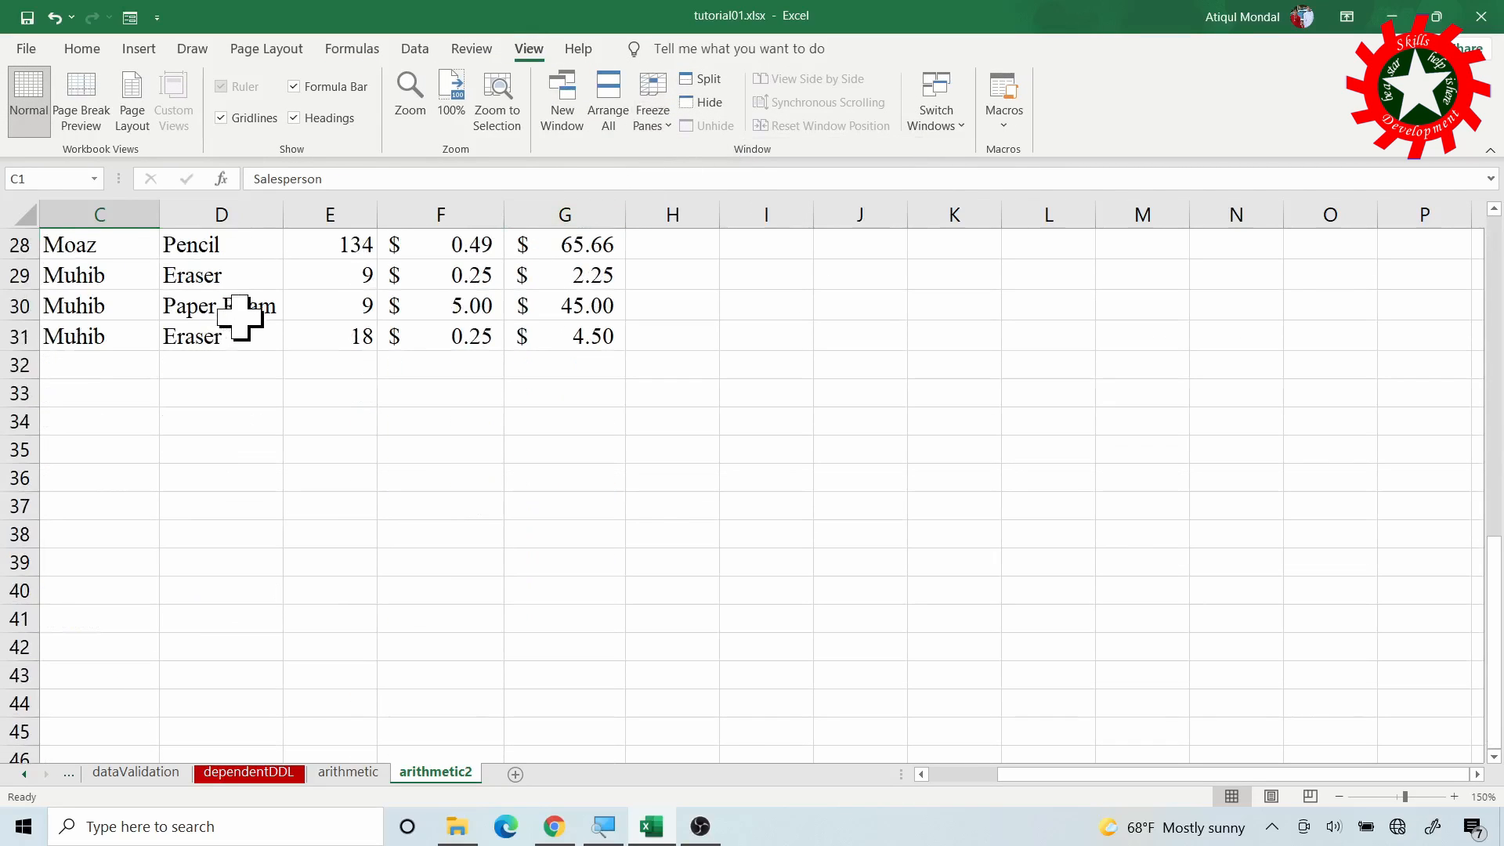
scroll(240, 317, "up", 9)
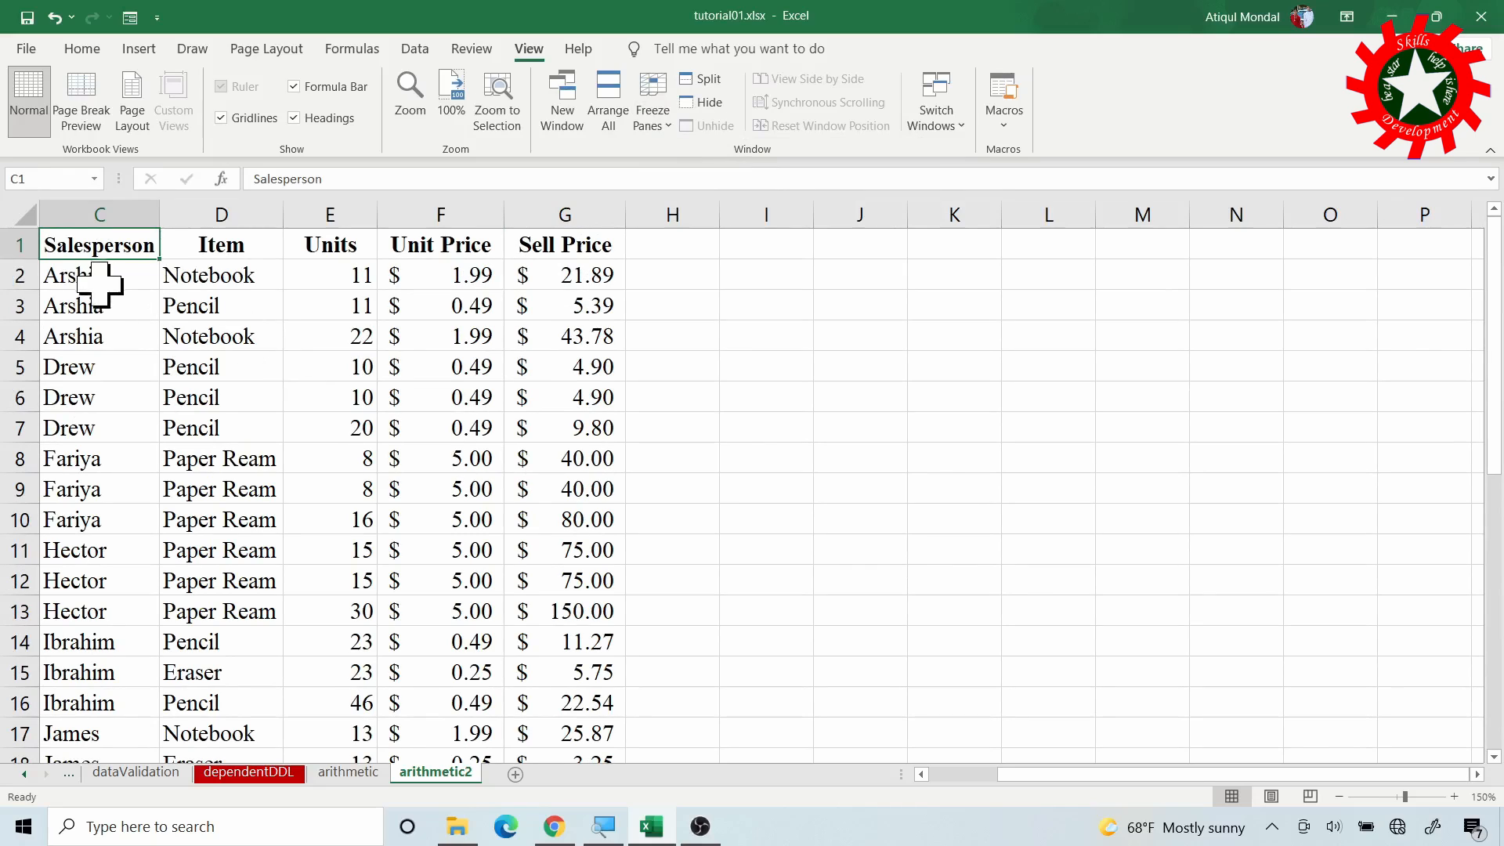
left_click(99, 283)
scroll(202, 293, "down", 7)
scroll(205, 301, "up", 4)
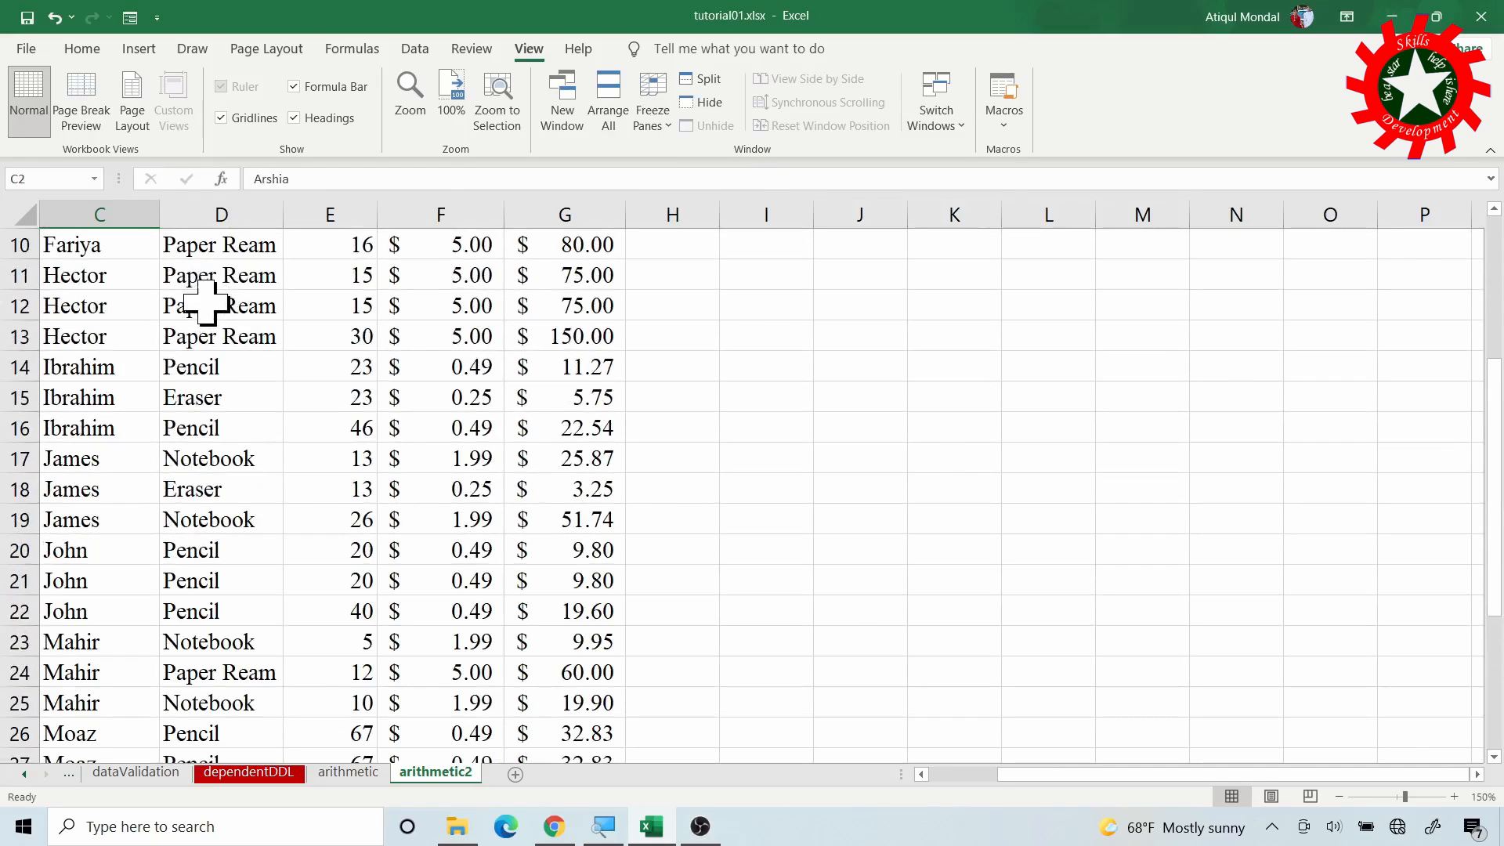
scroll(205, 301, "up", 3)
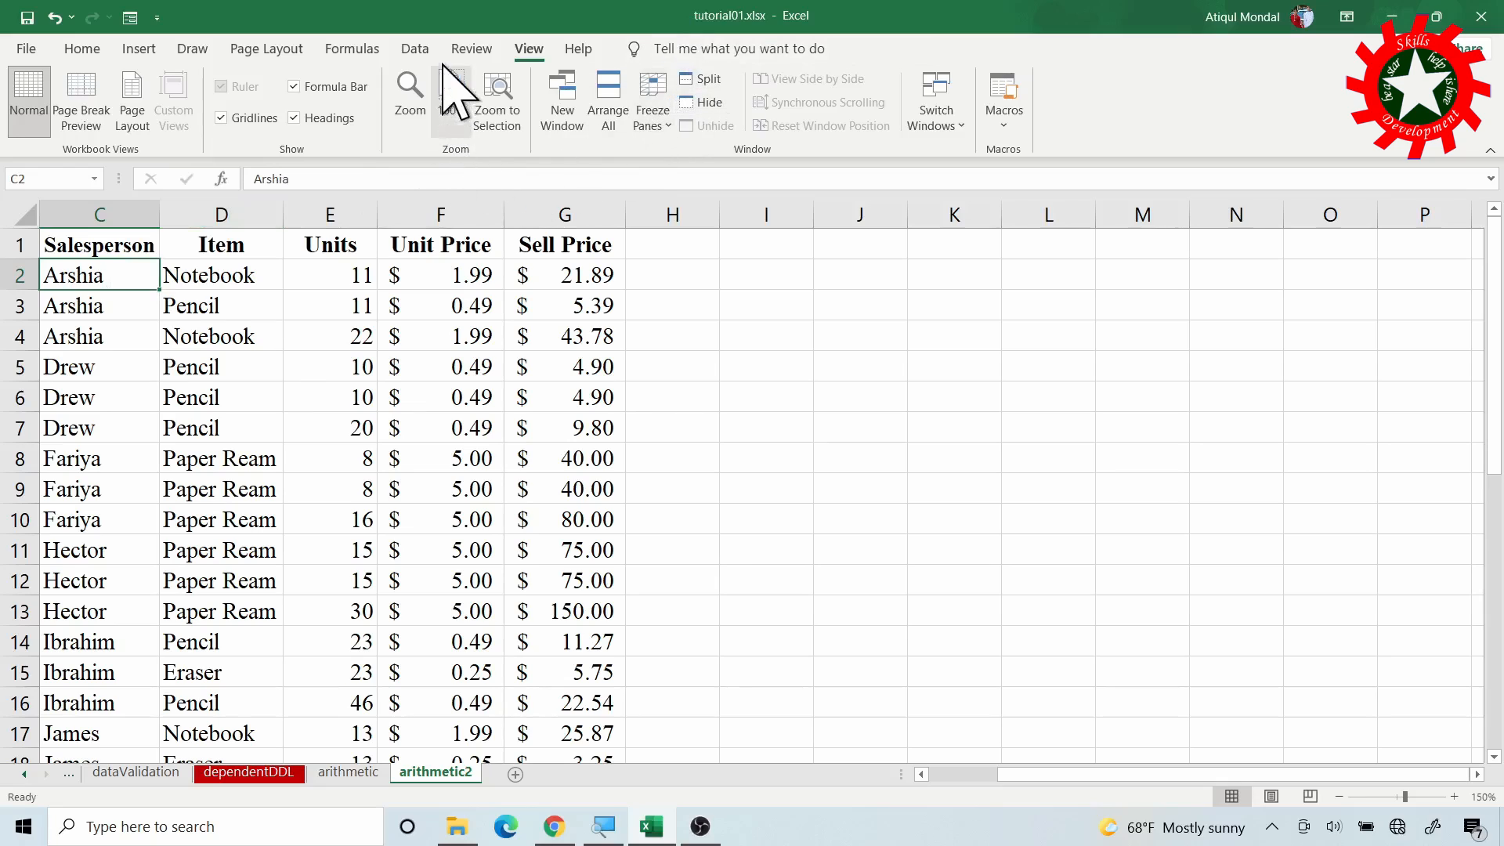
- Freeze the top row and scroll through the data to check the header row
left_click(666, 125)
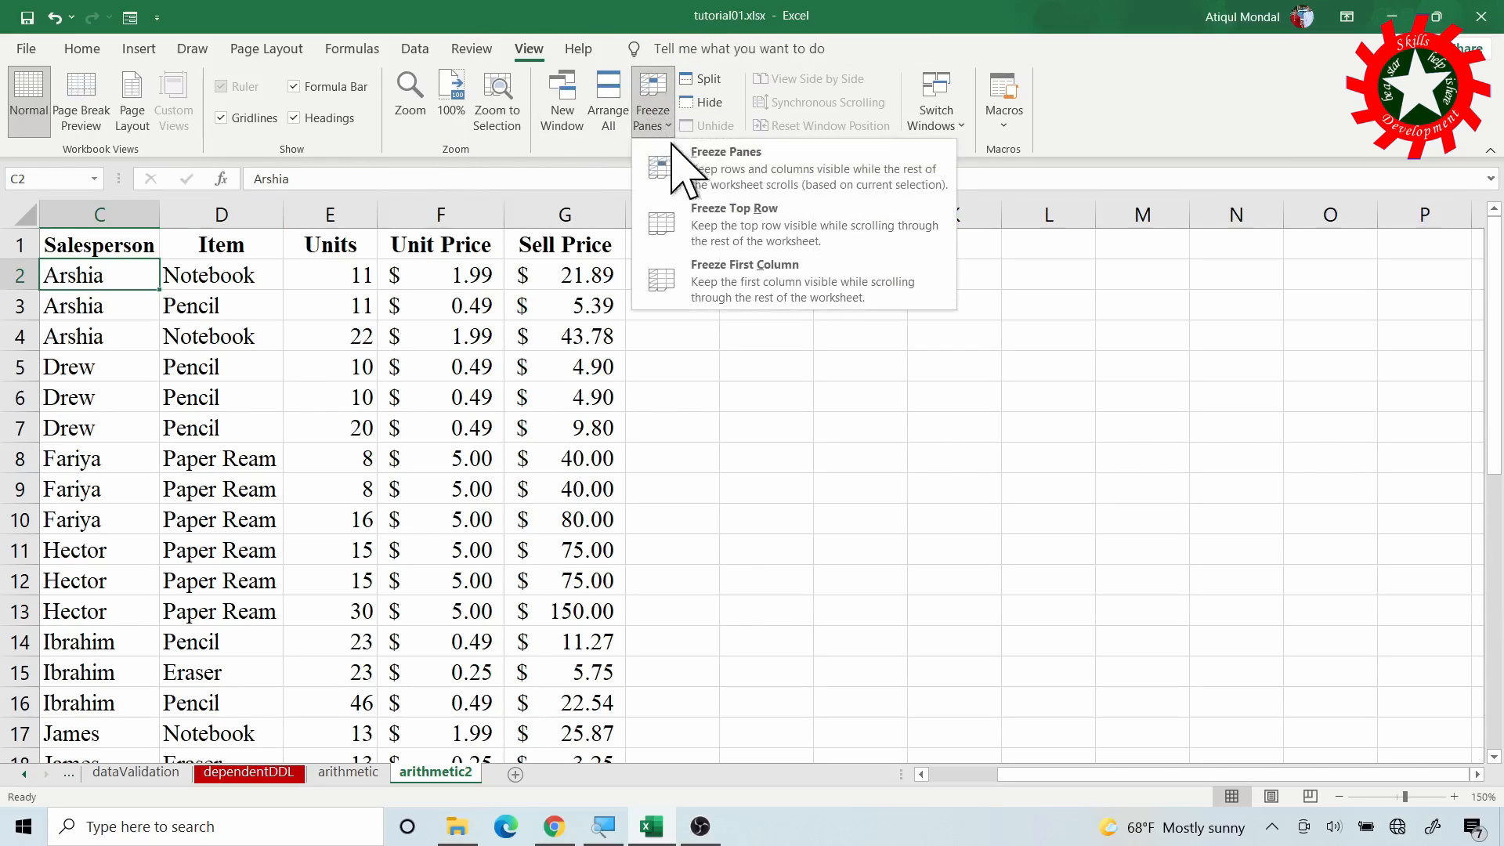
left_click(744, 224)
scroll(376, 329, "down", 7)
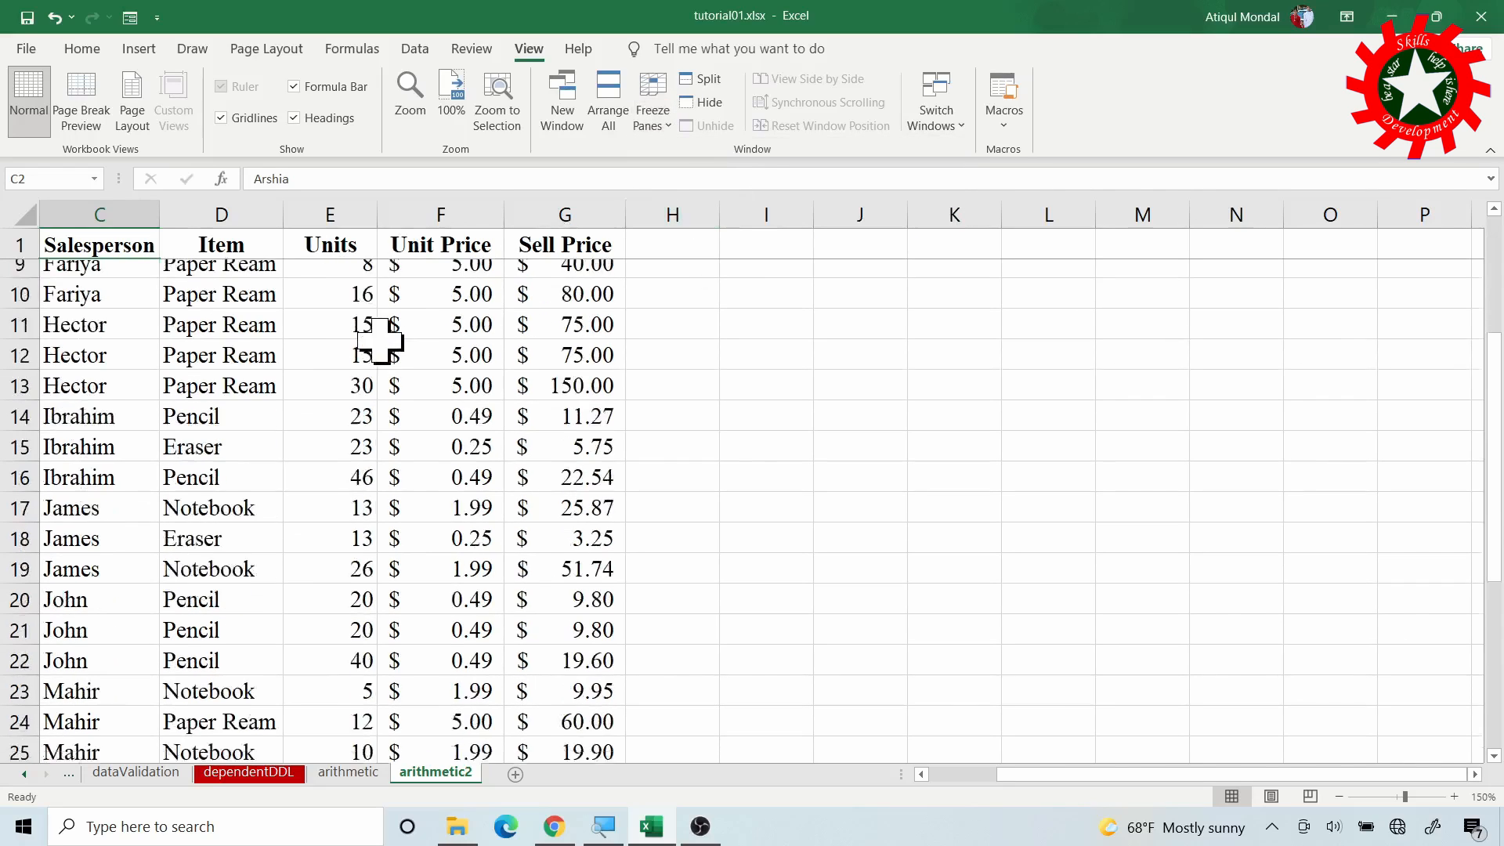
scroll(383, 317, "down", 1)
scroll(384, 317, "up", 8)
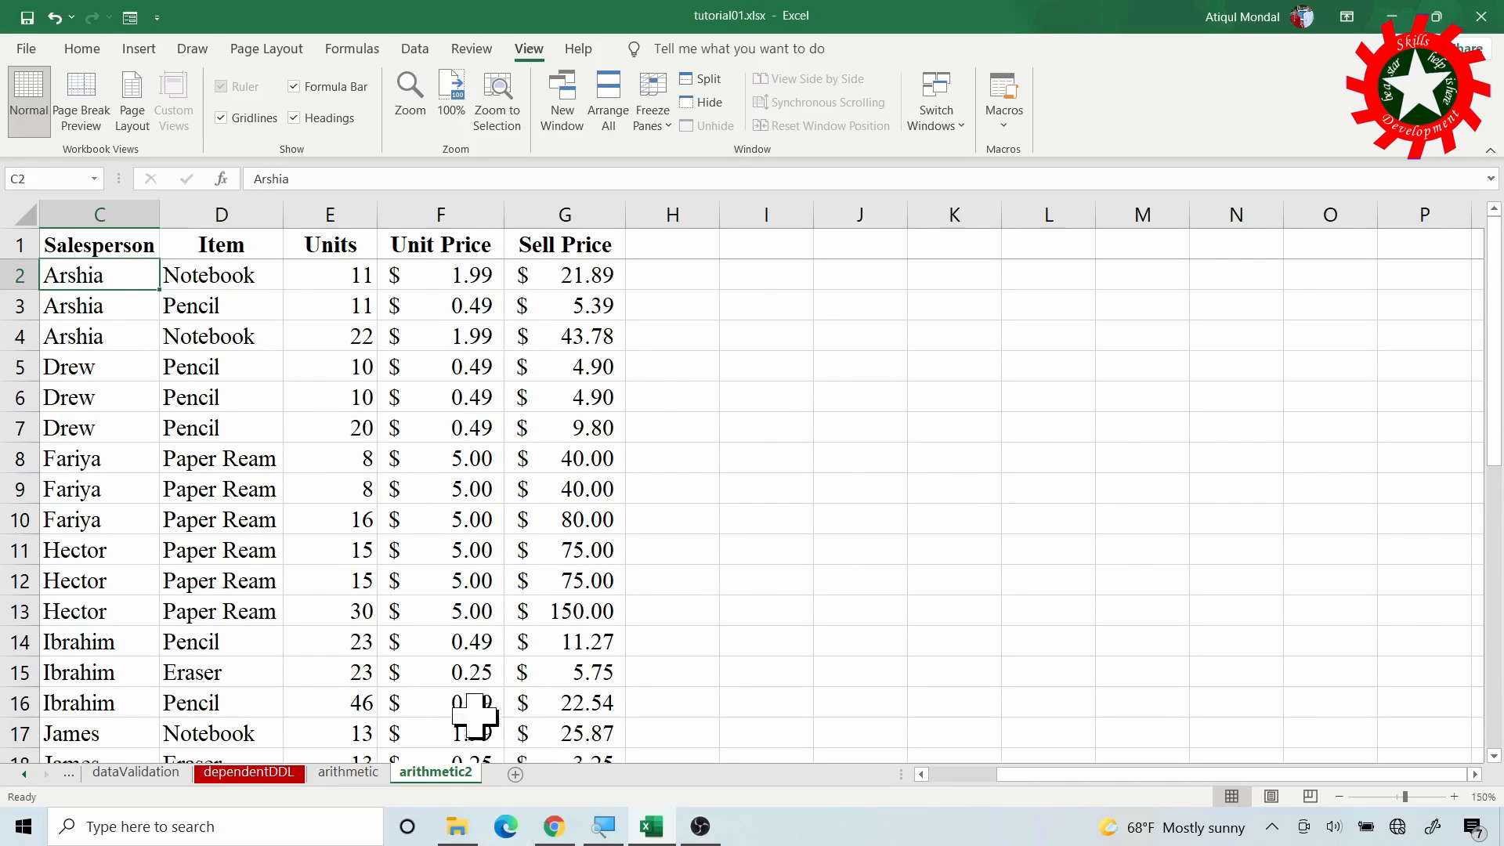
- Create a copy of the arithmetic2 sheet within tutorial01.xlsx, placed before arithmetic2
right_click(450, 772)
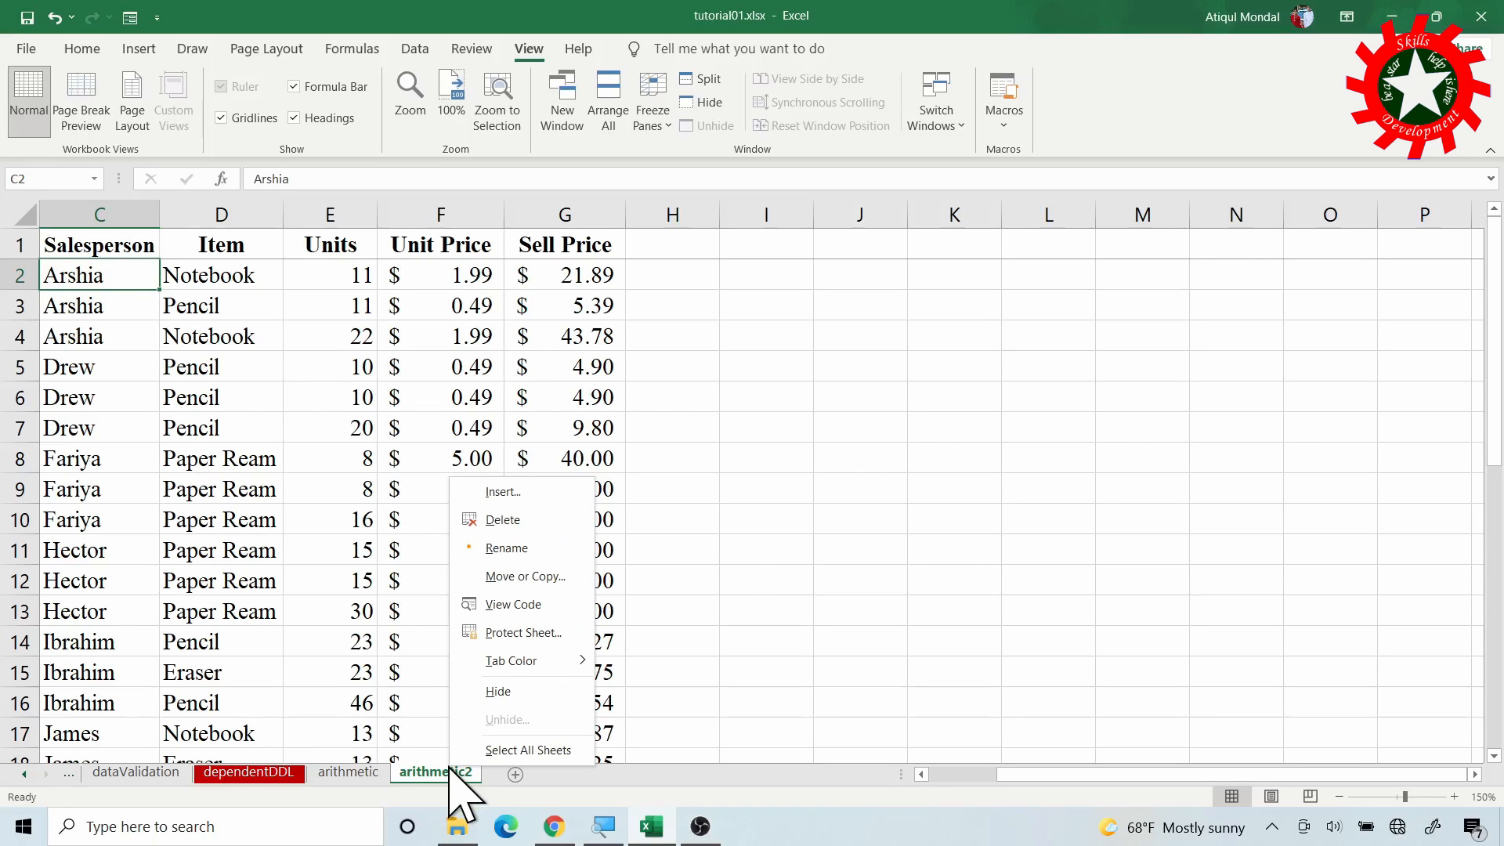
left_click(517, 577)
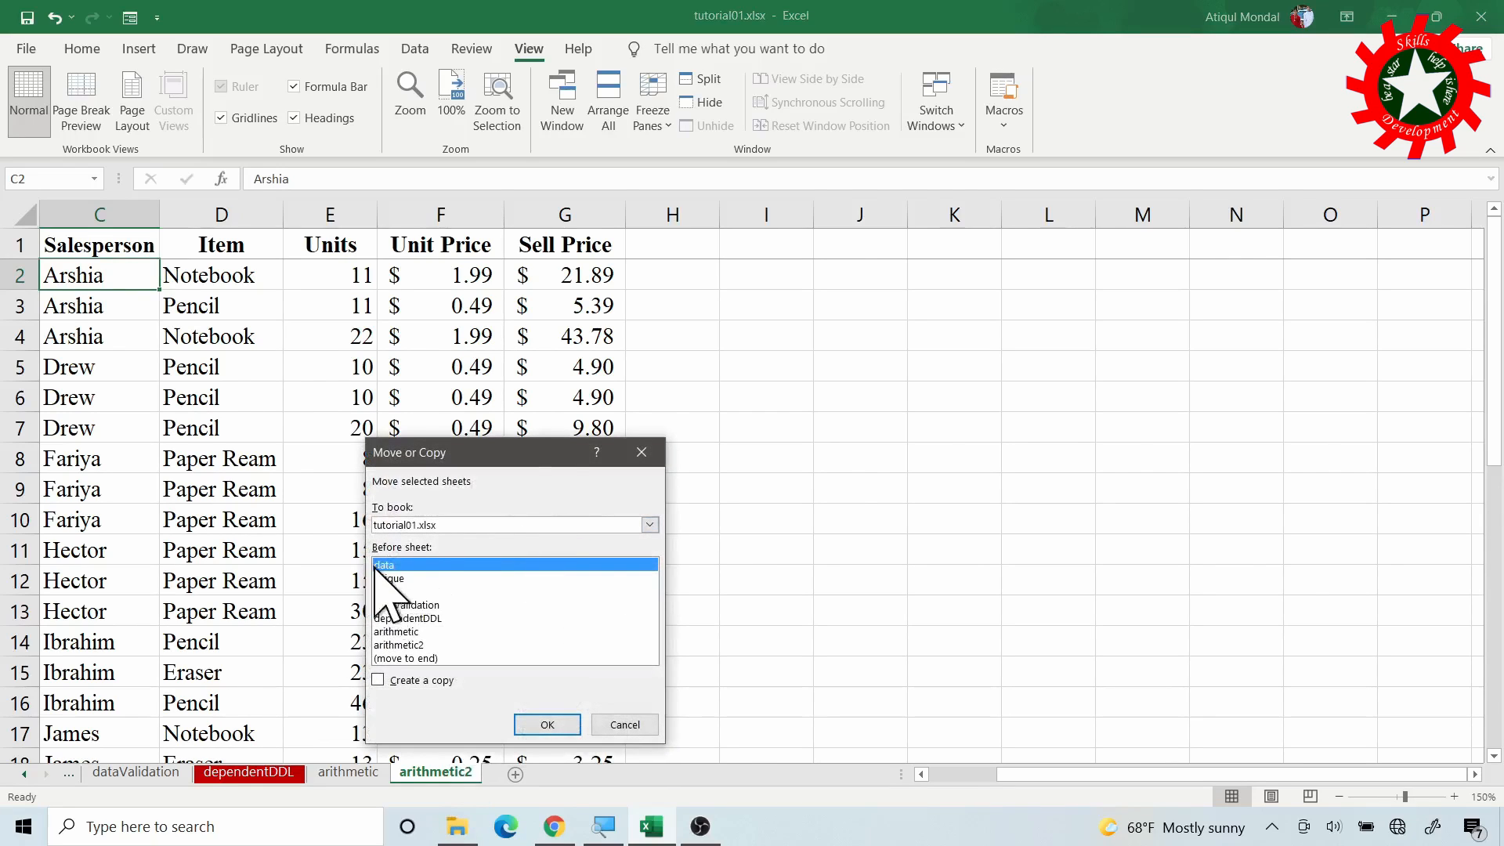
left_click(398, 645)
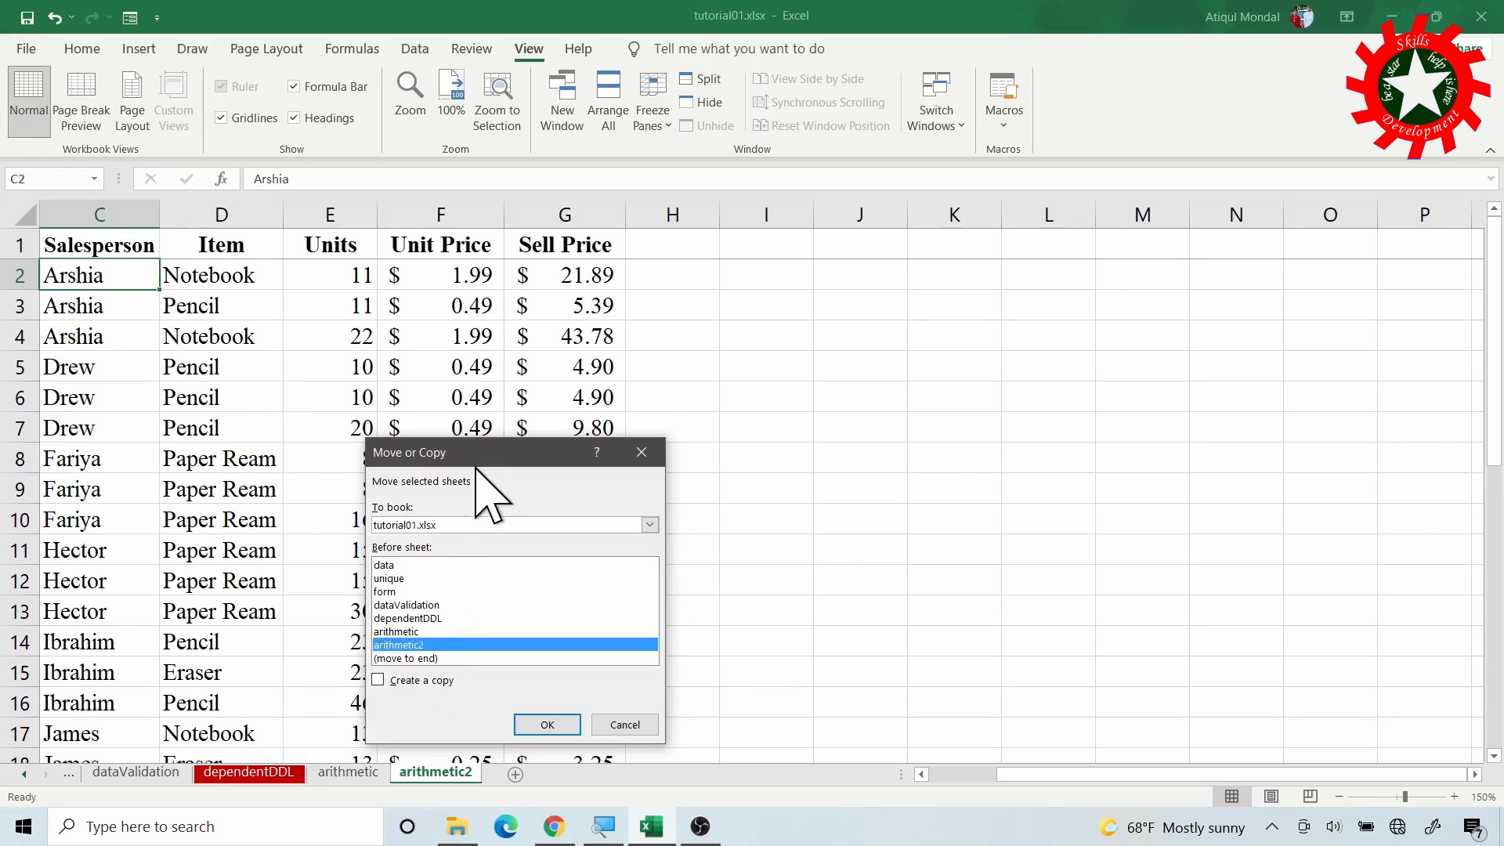
left_click_drag(476, 468, 652, 411)
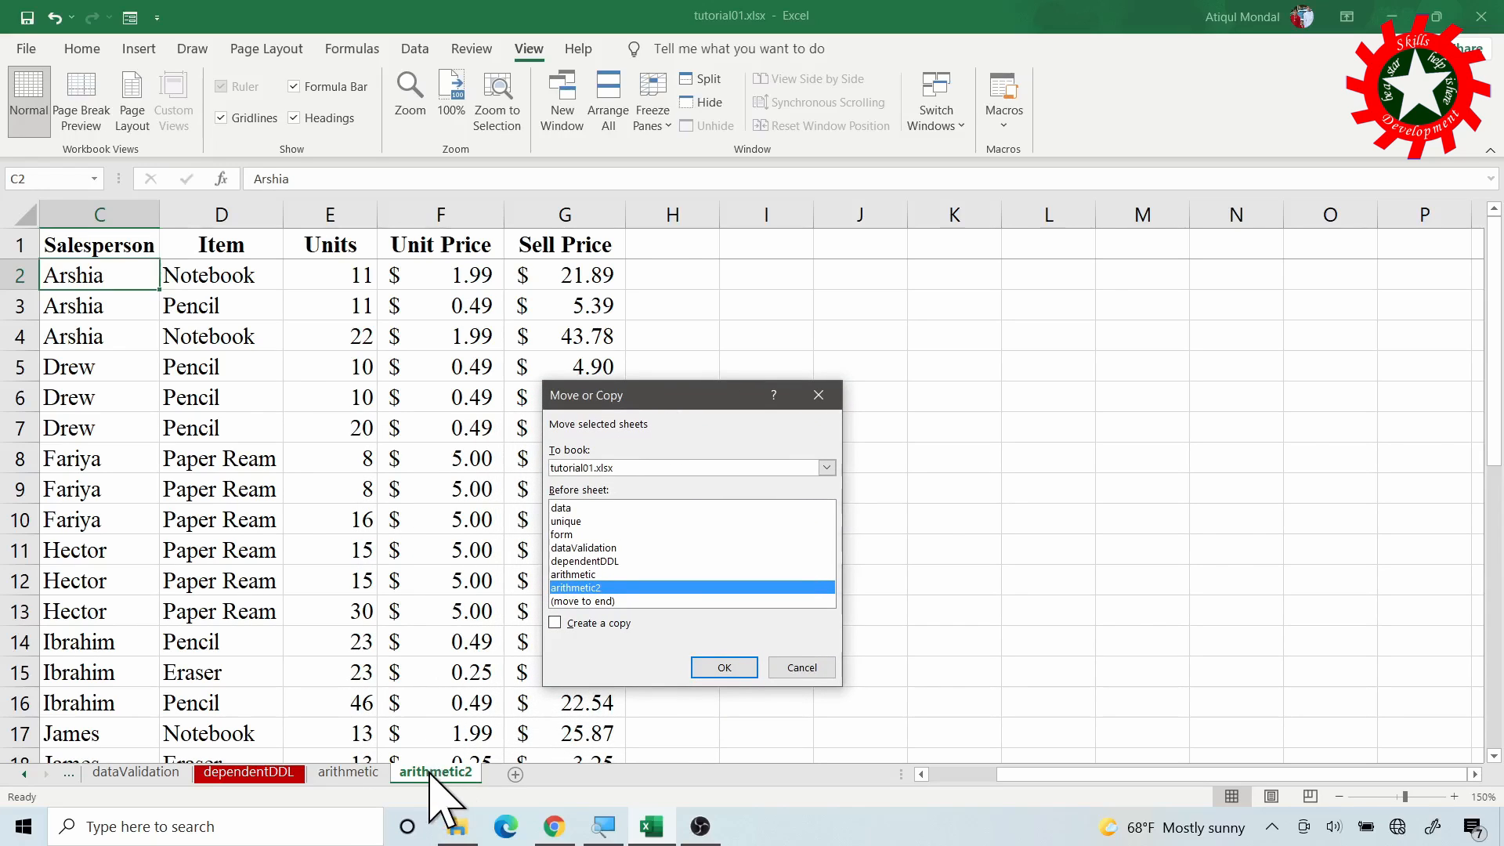
left_click(556, 622)
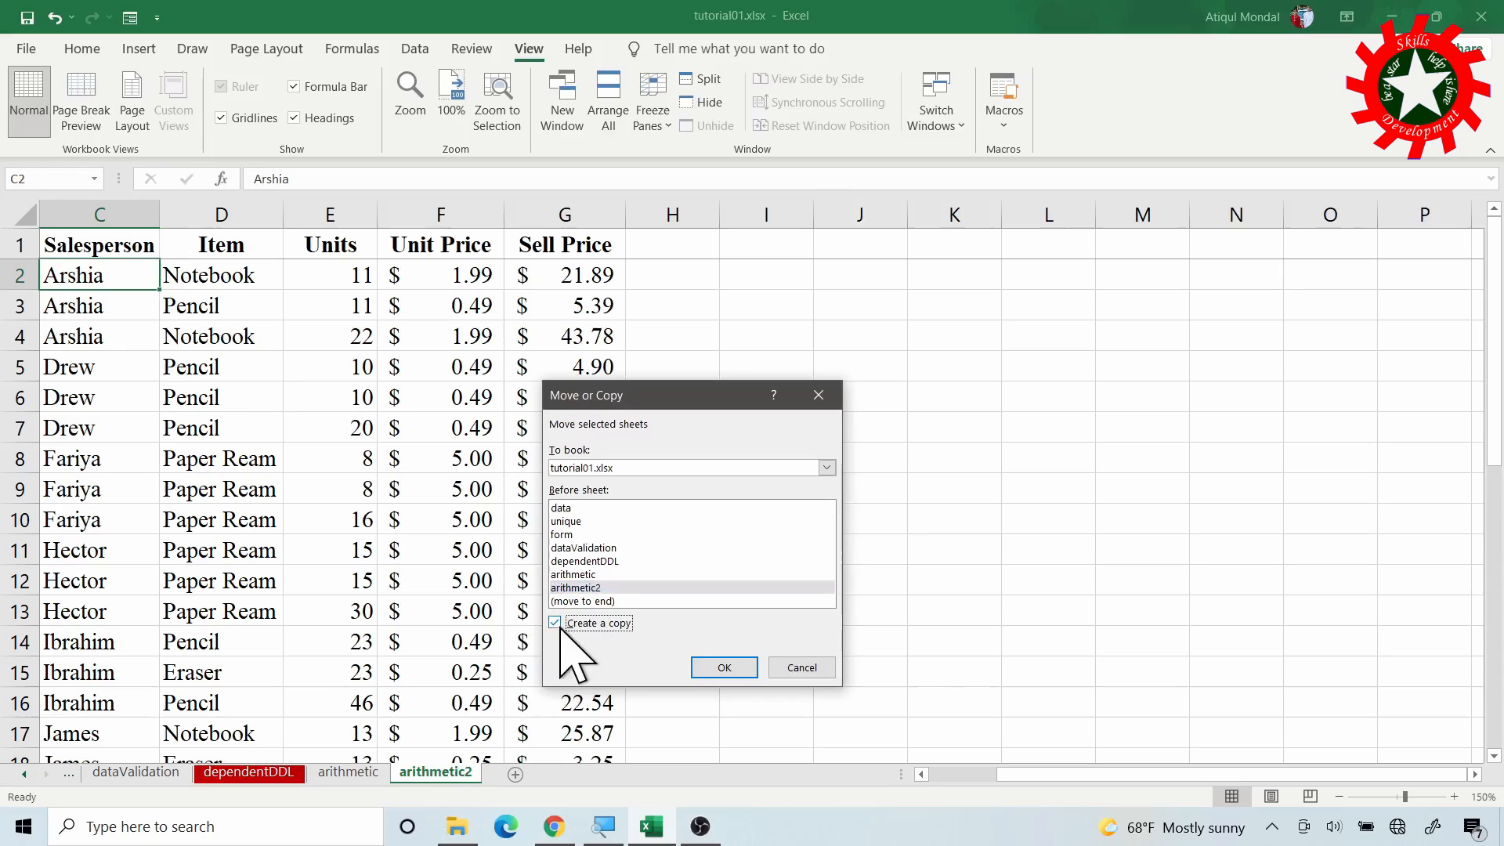
left_click(708, 666)
- Move the arithmetic2 sheet ahead of its copy and make two more duplicates of it directly after the original
left_click_drag(548, 773, 415, 773)
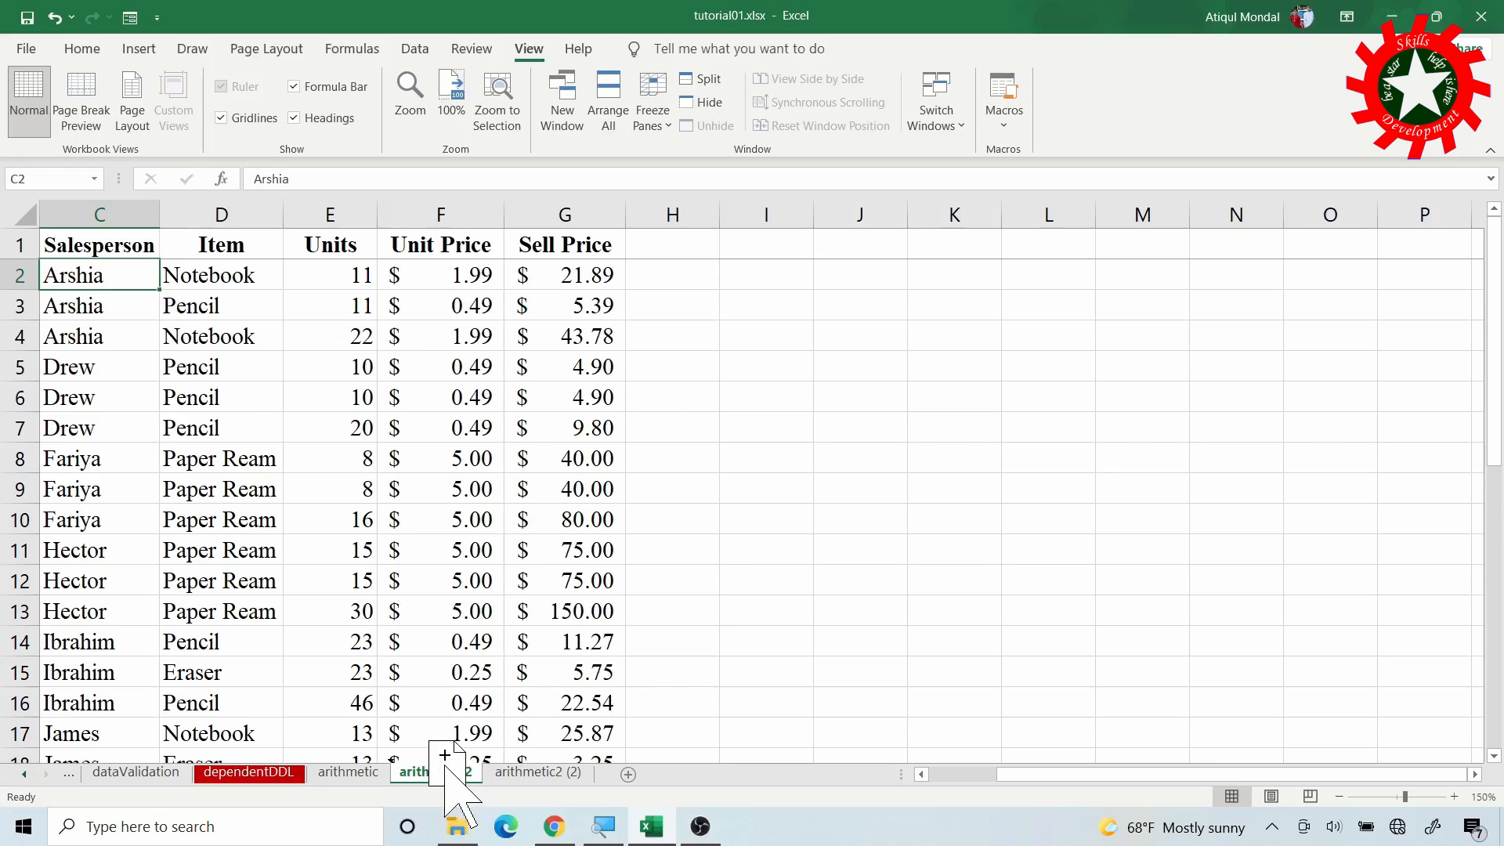
left_click_drag(445, 765, 516, 769)
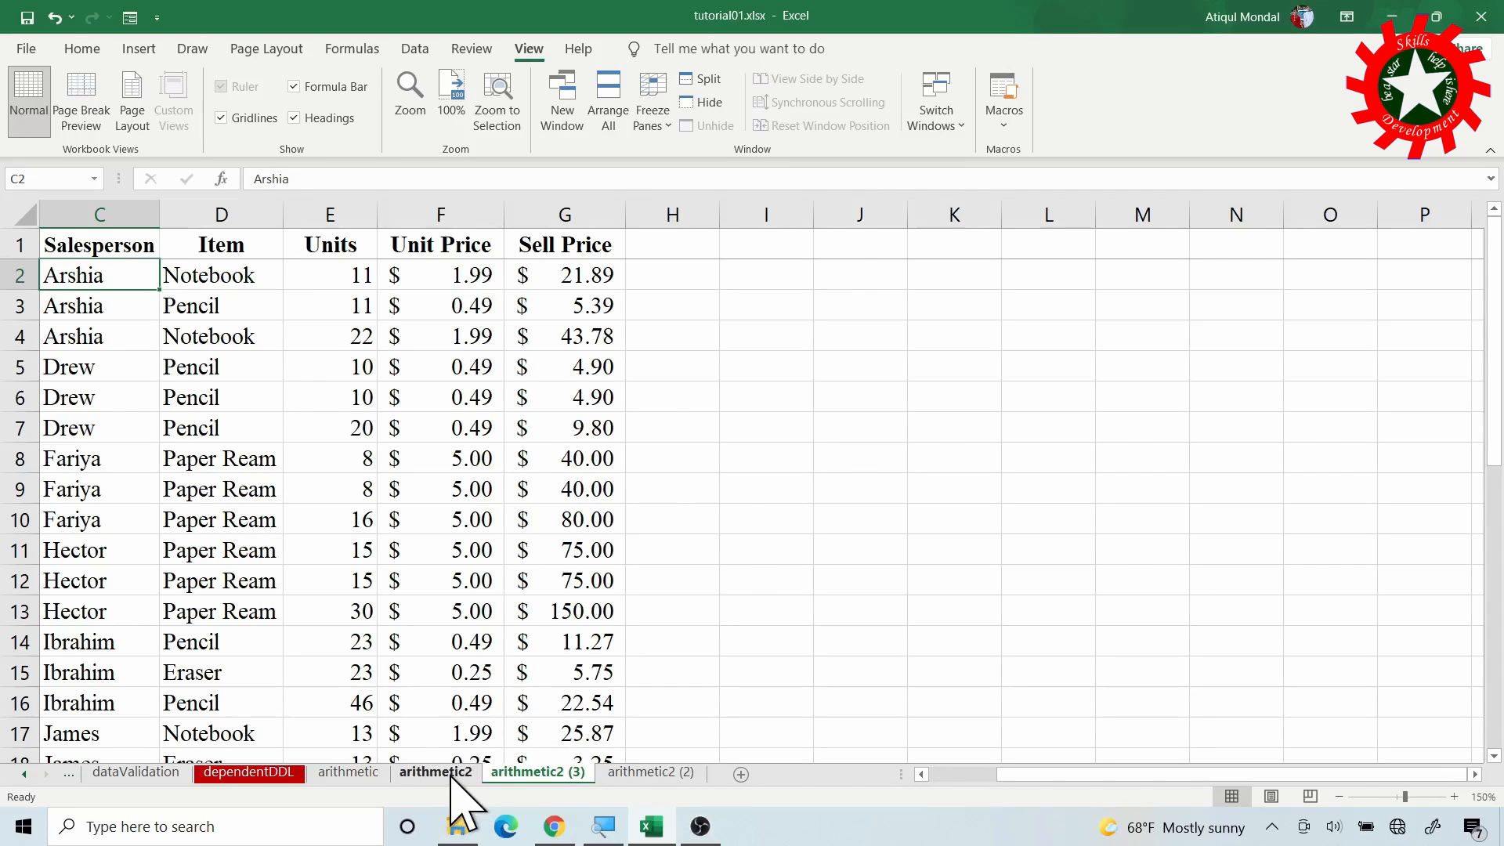
left_click_drag(452, 772, 558, 773)
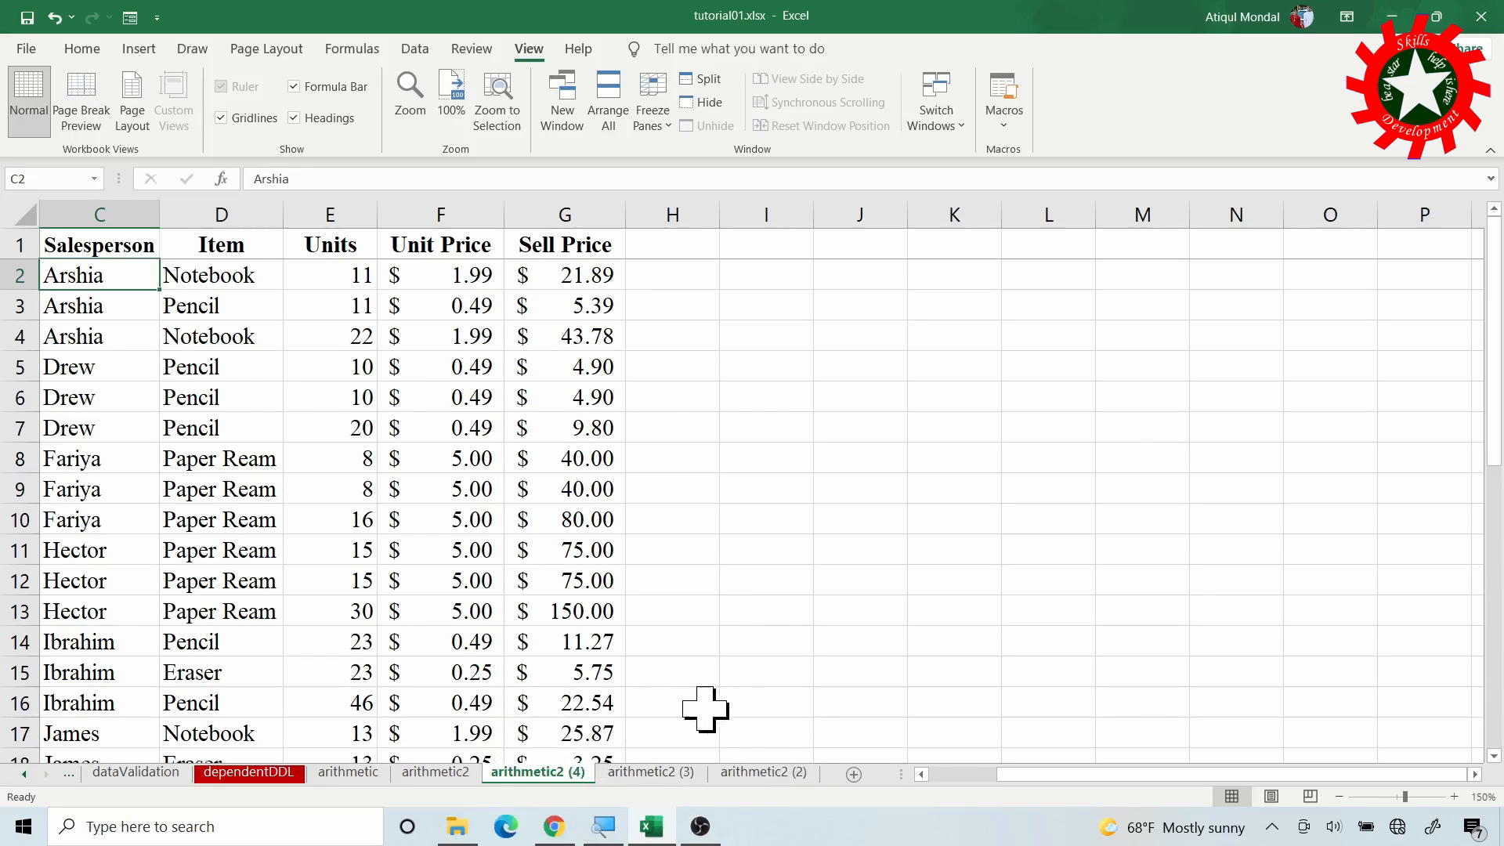
- Start totalling the Sell Price column in G32 by adding individual cells with the formula =G31+G30+G29+G28
scroll(597, 466, "down", 7)
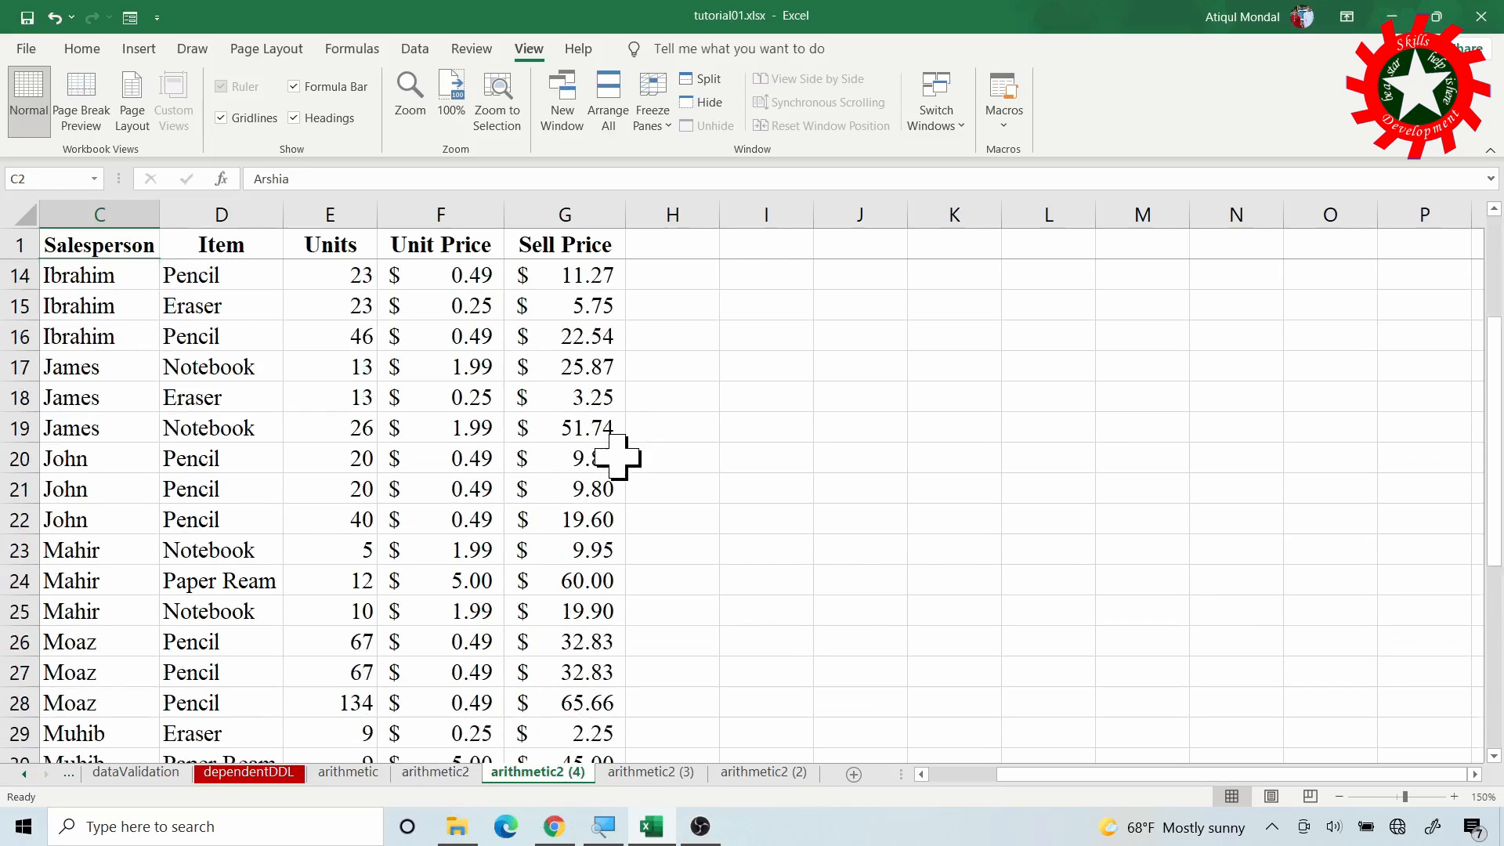
left_click(554, 546)
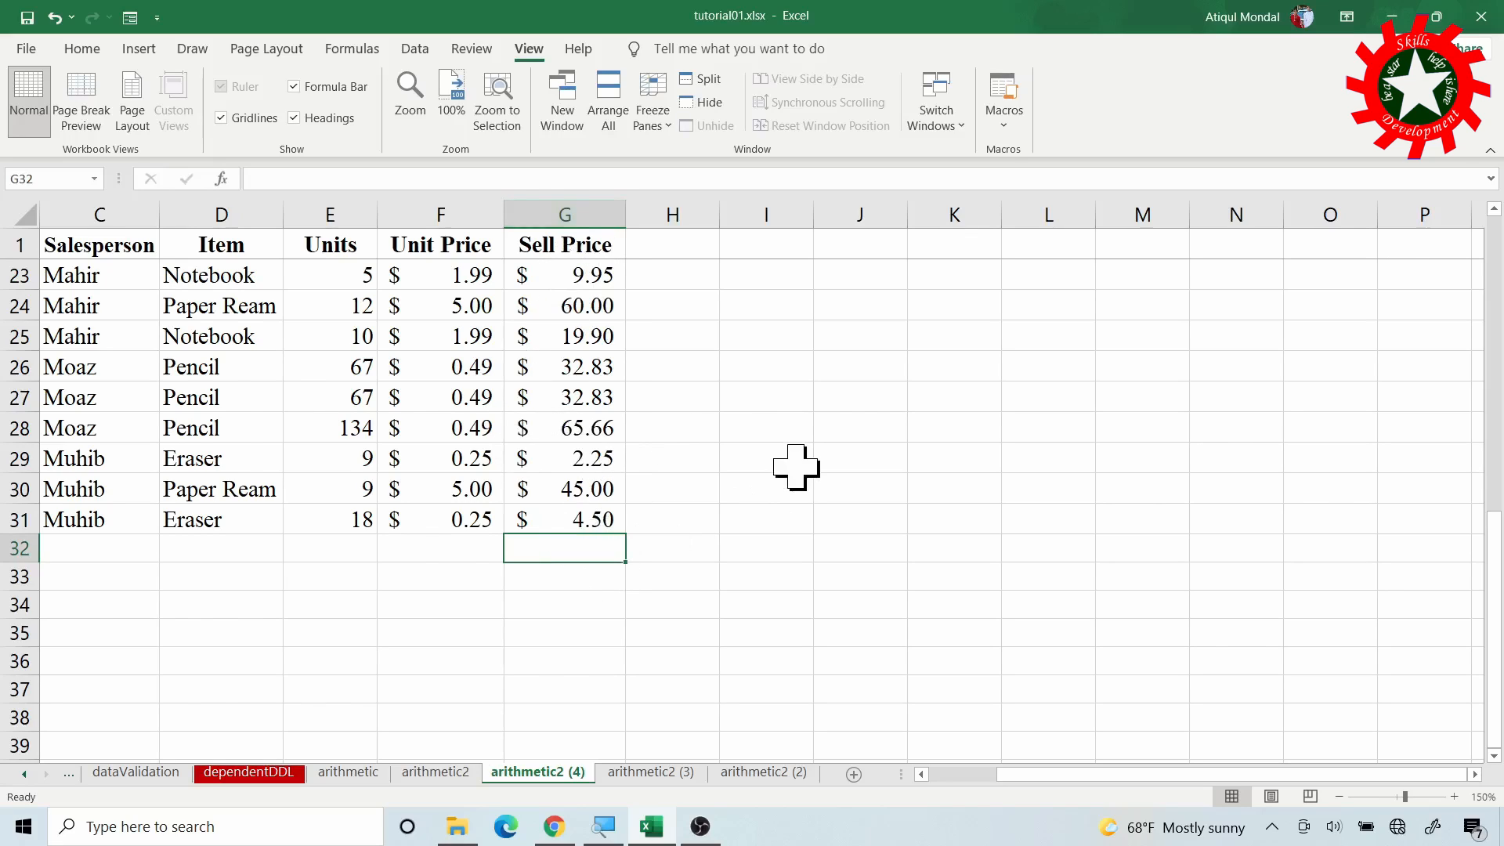
type("=")
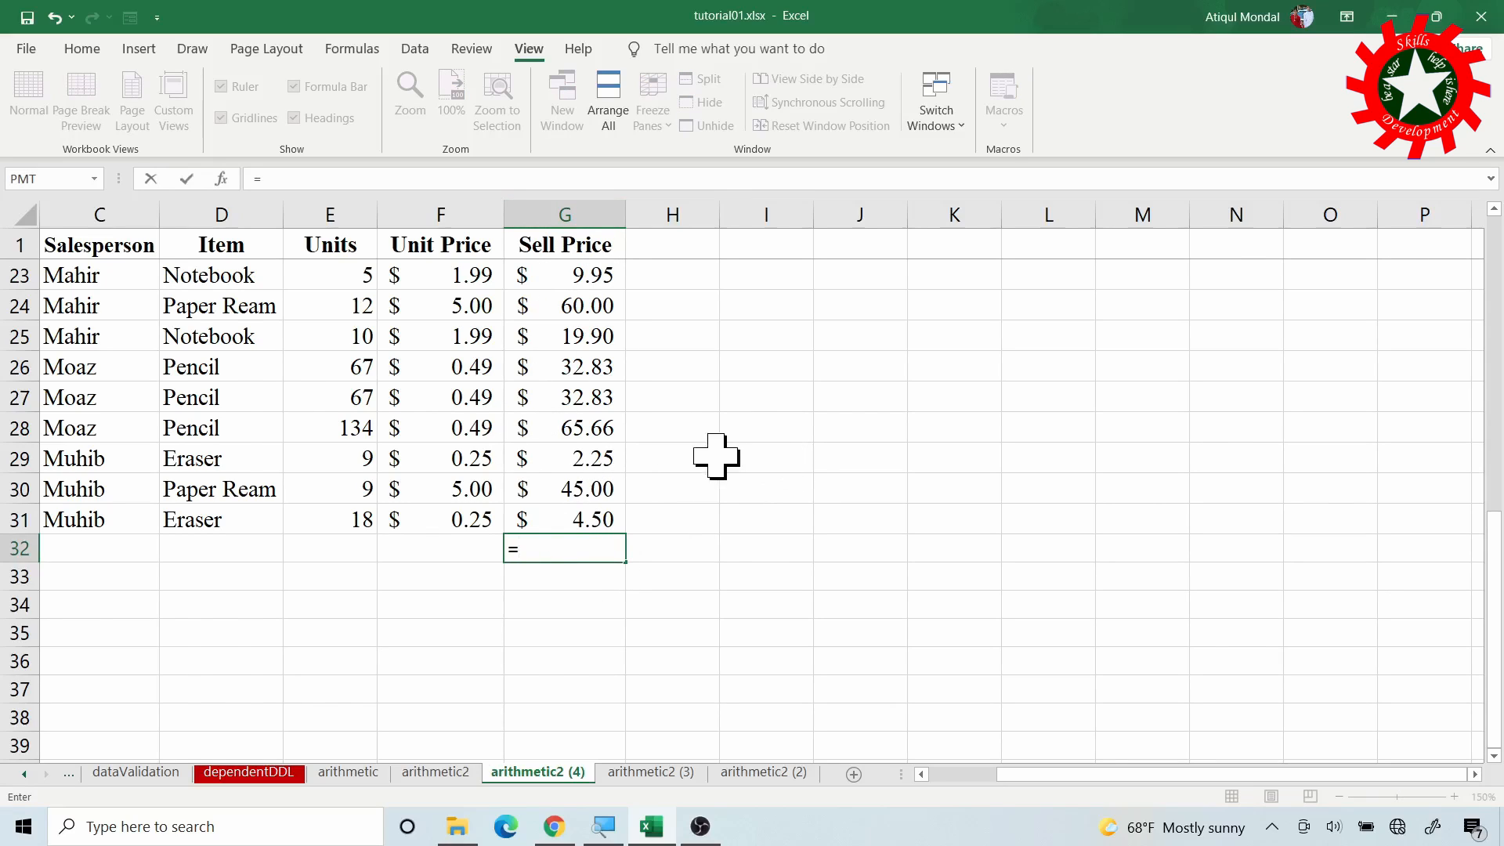
left_click(578, 517)
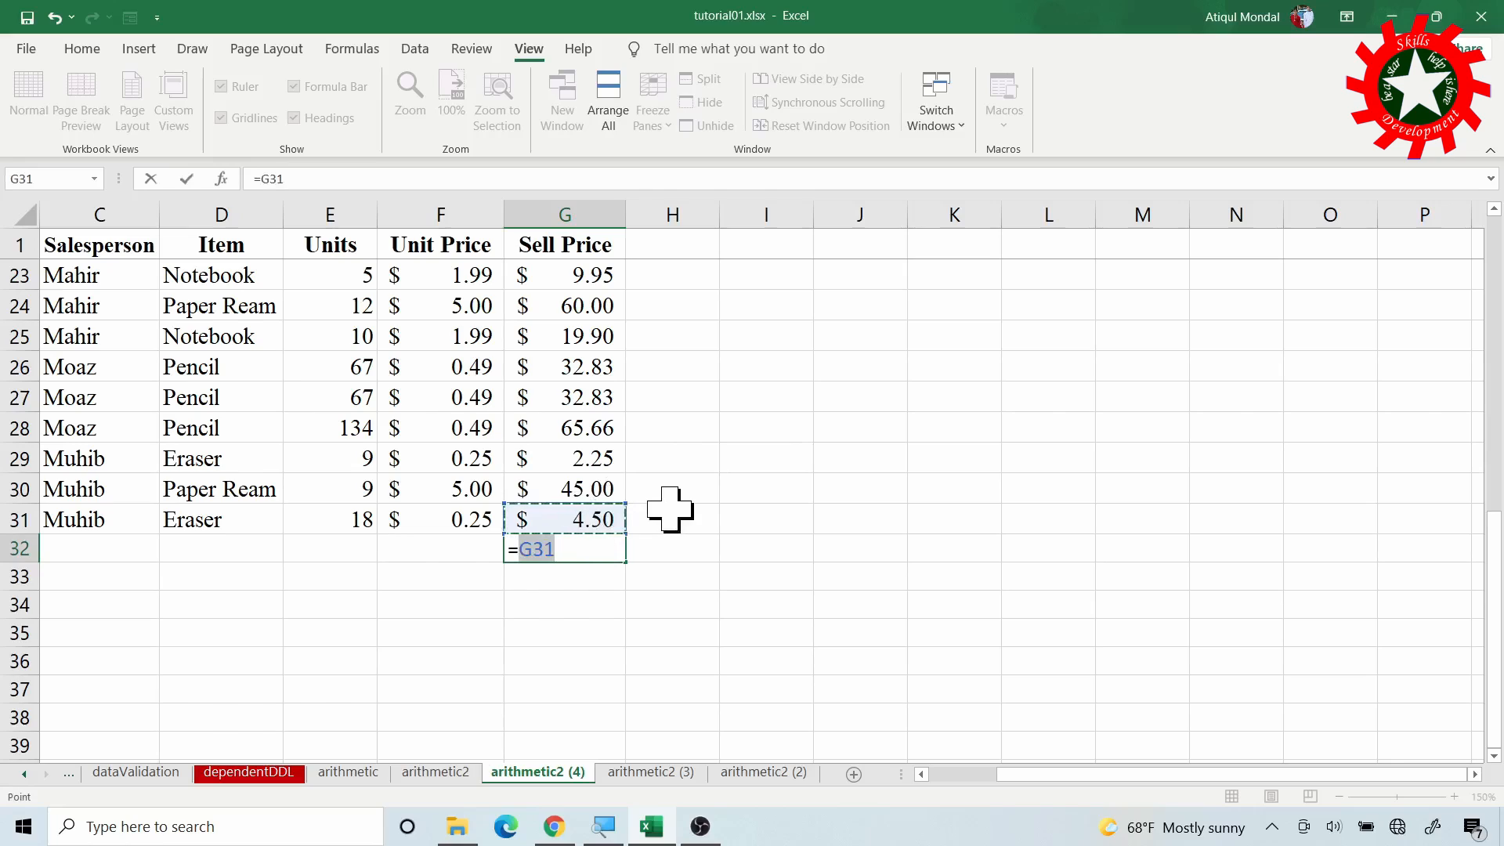
left_click(599, 486)
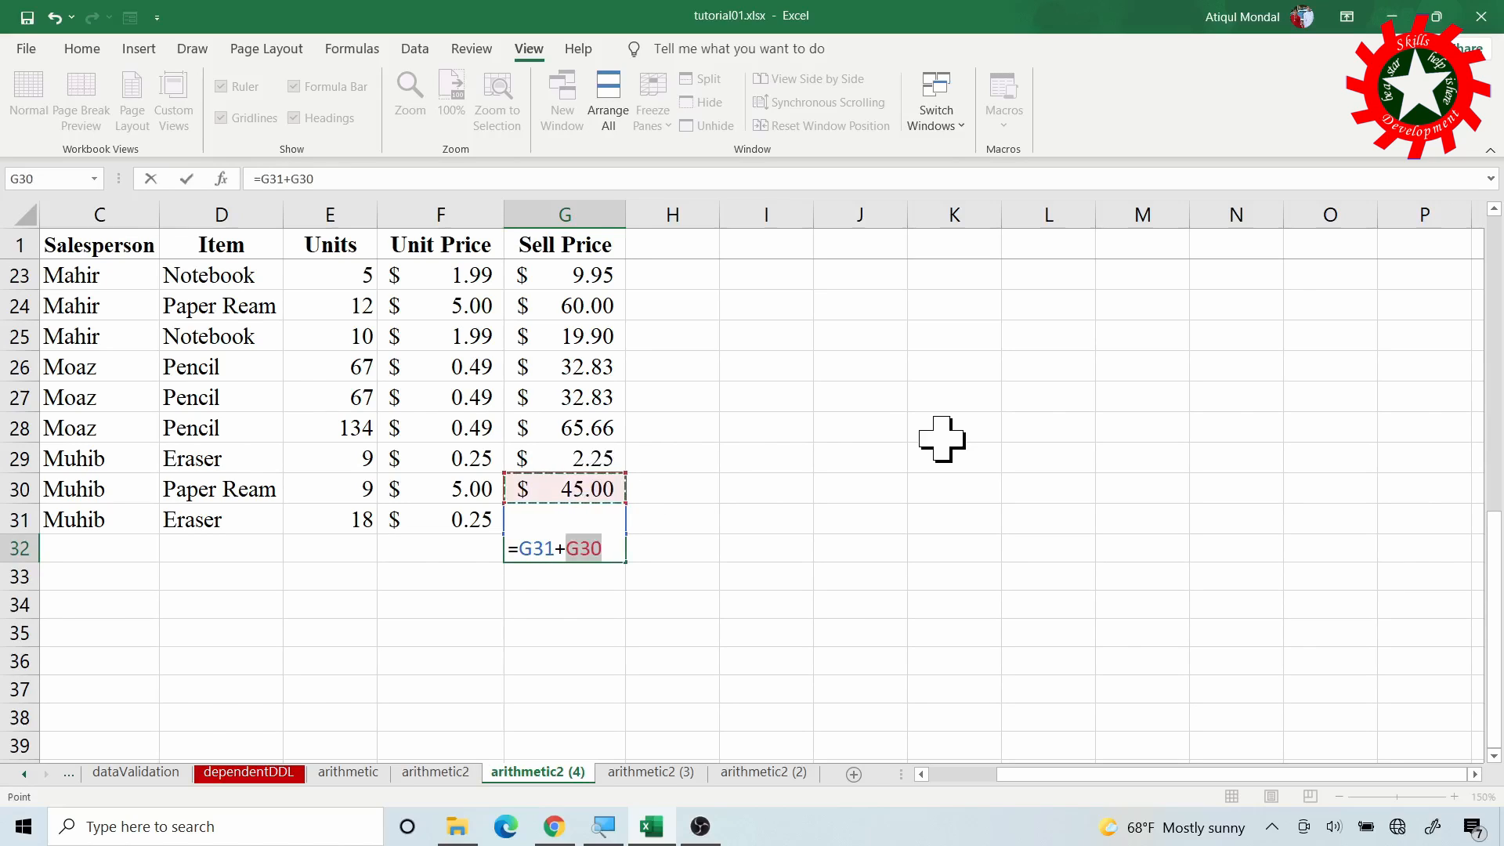
left_click(587, 456)
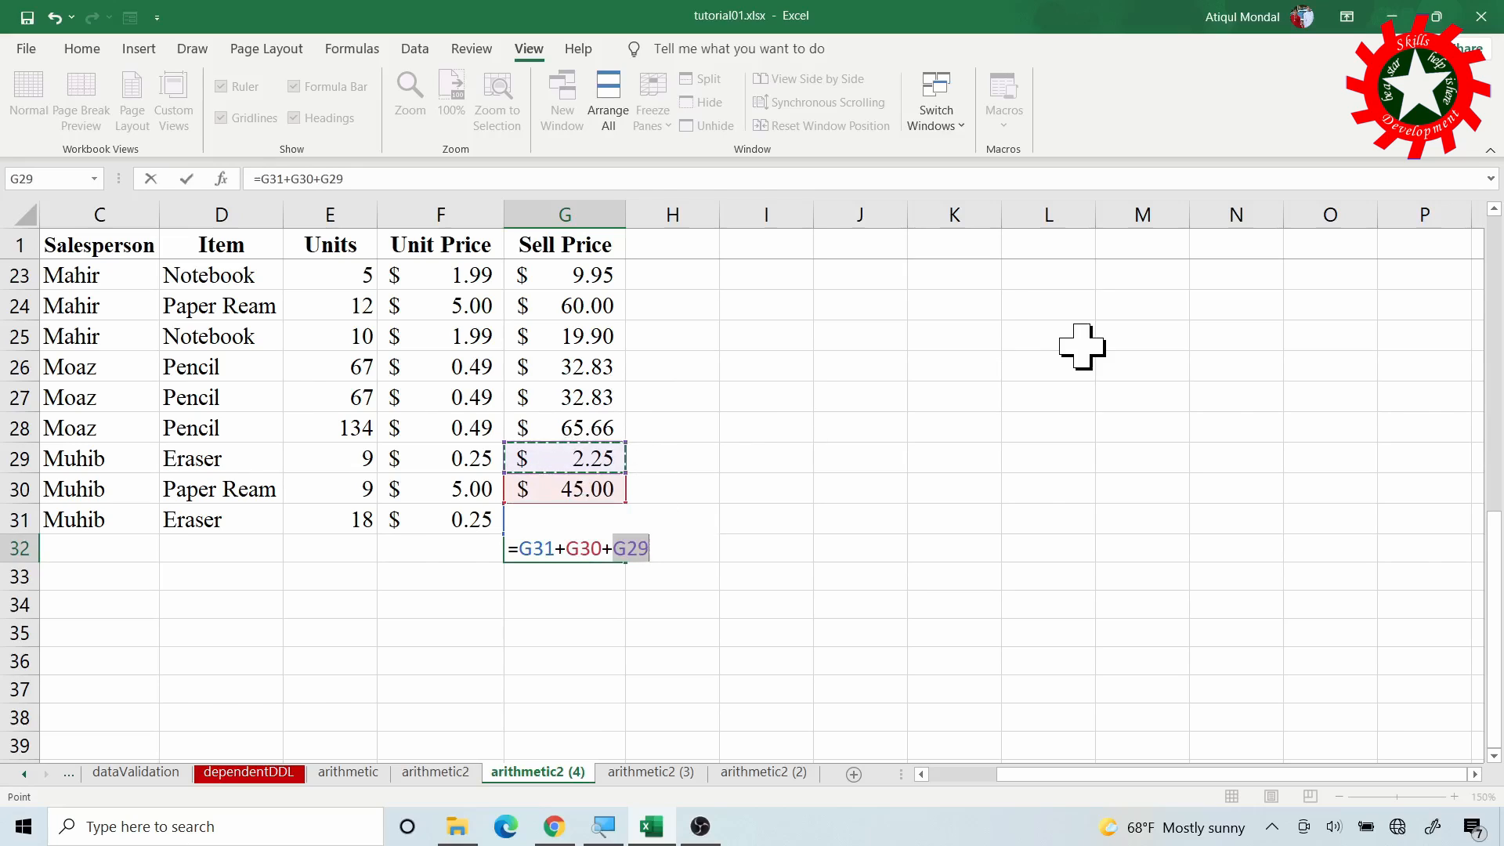
left_click(523, 429)
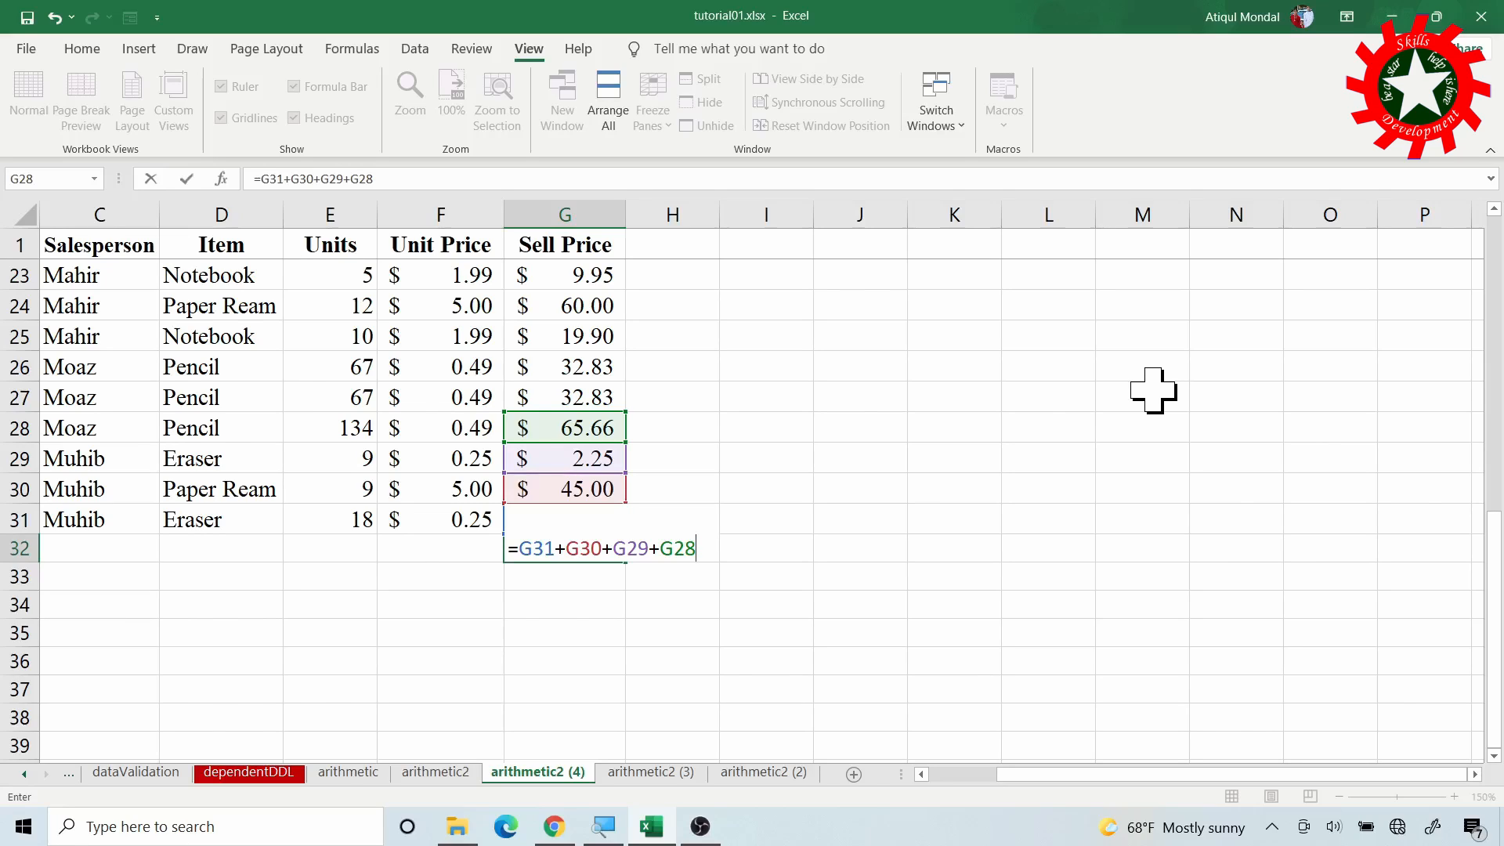
- Erase the unfinished addition formula from G32 and leave the cell empty
key("BackSpace")
key("BackSpace")
key("BackSpace")
key("BackSpace")
key("BackSpace")
key("BackSpace")
key("BackSpace")
key("BackSpace")
key("BackSpace")
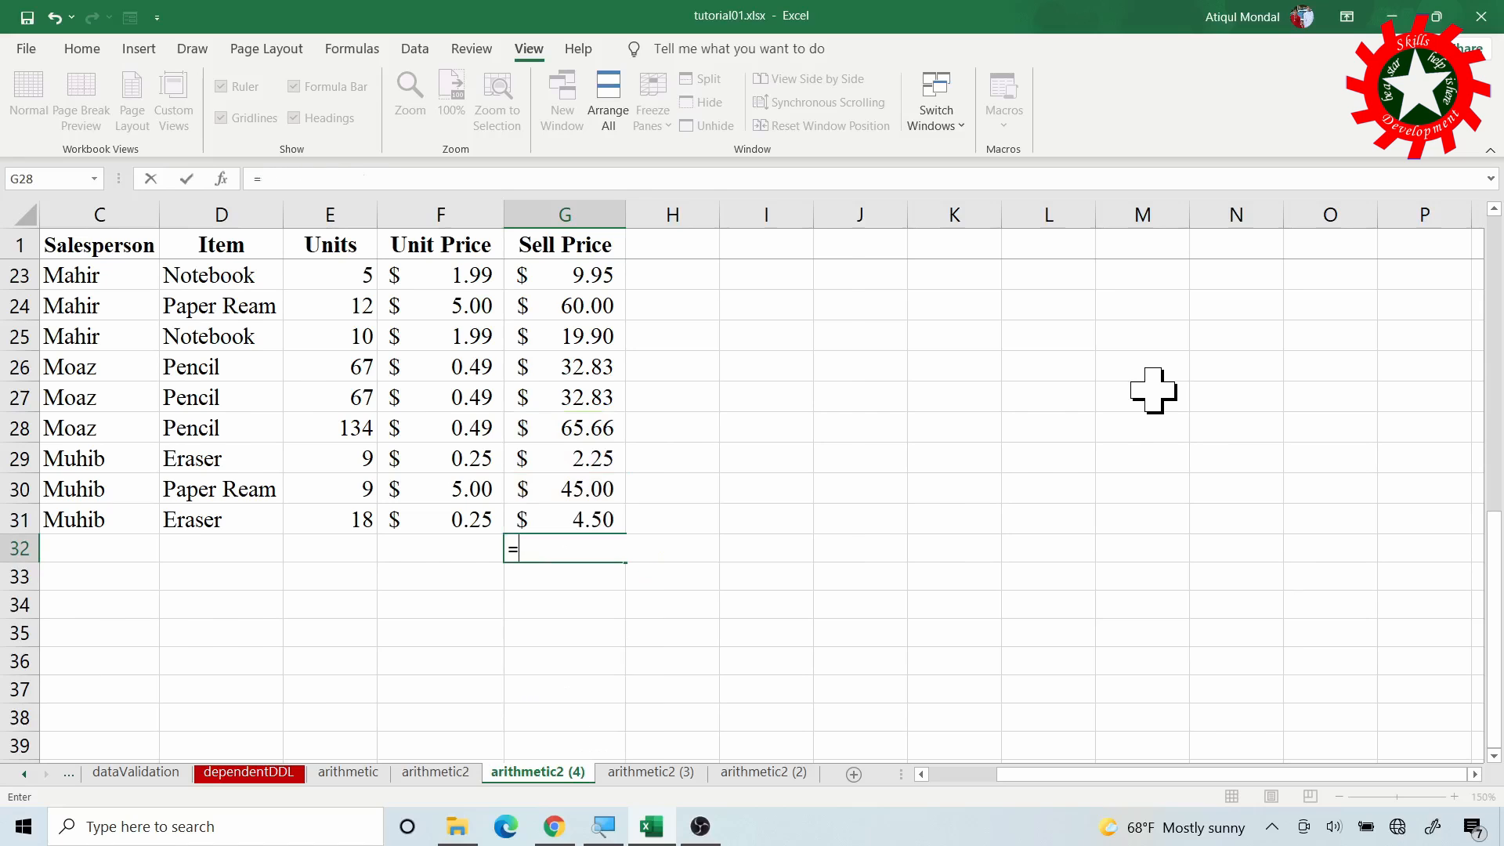
key("Return")
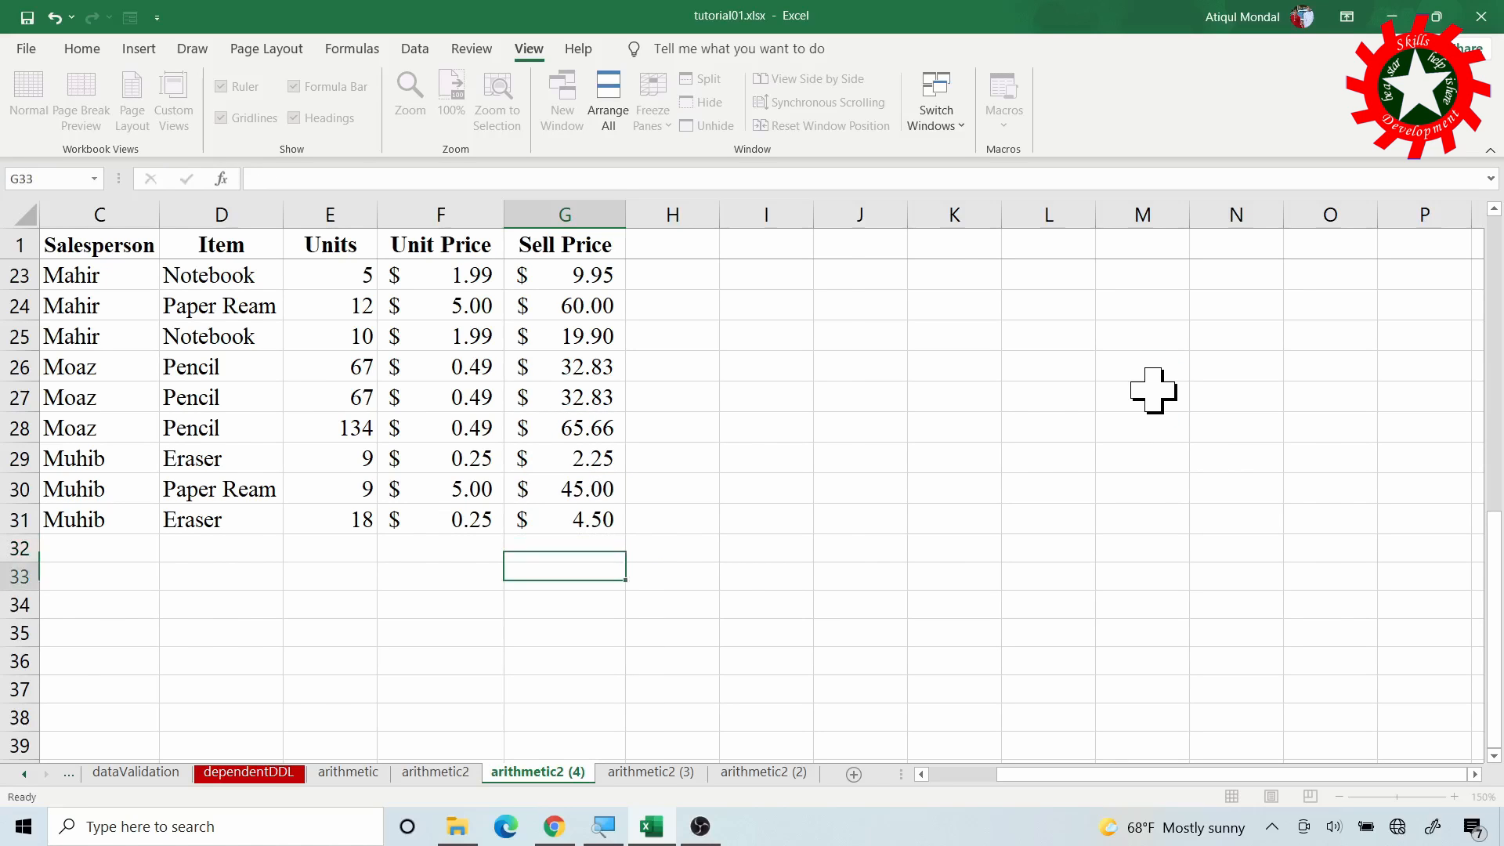
- Browse the complete list of functions available for G32 under the All category, and close it without inserting any
key("Up")
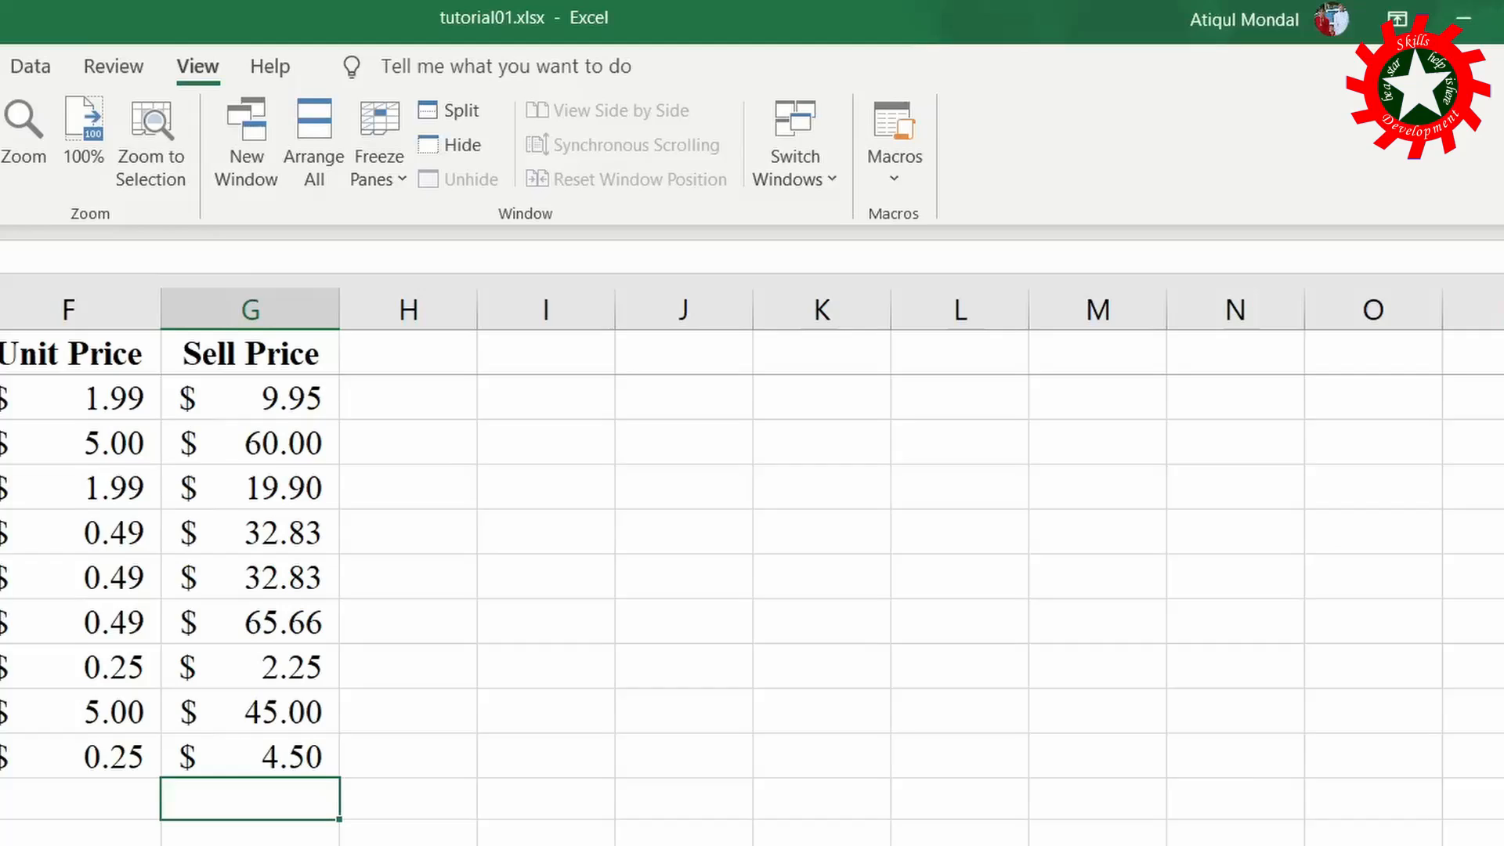
left_click(0, 65)
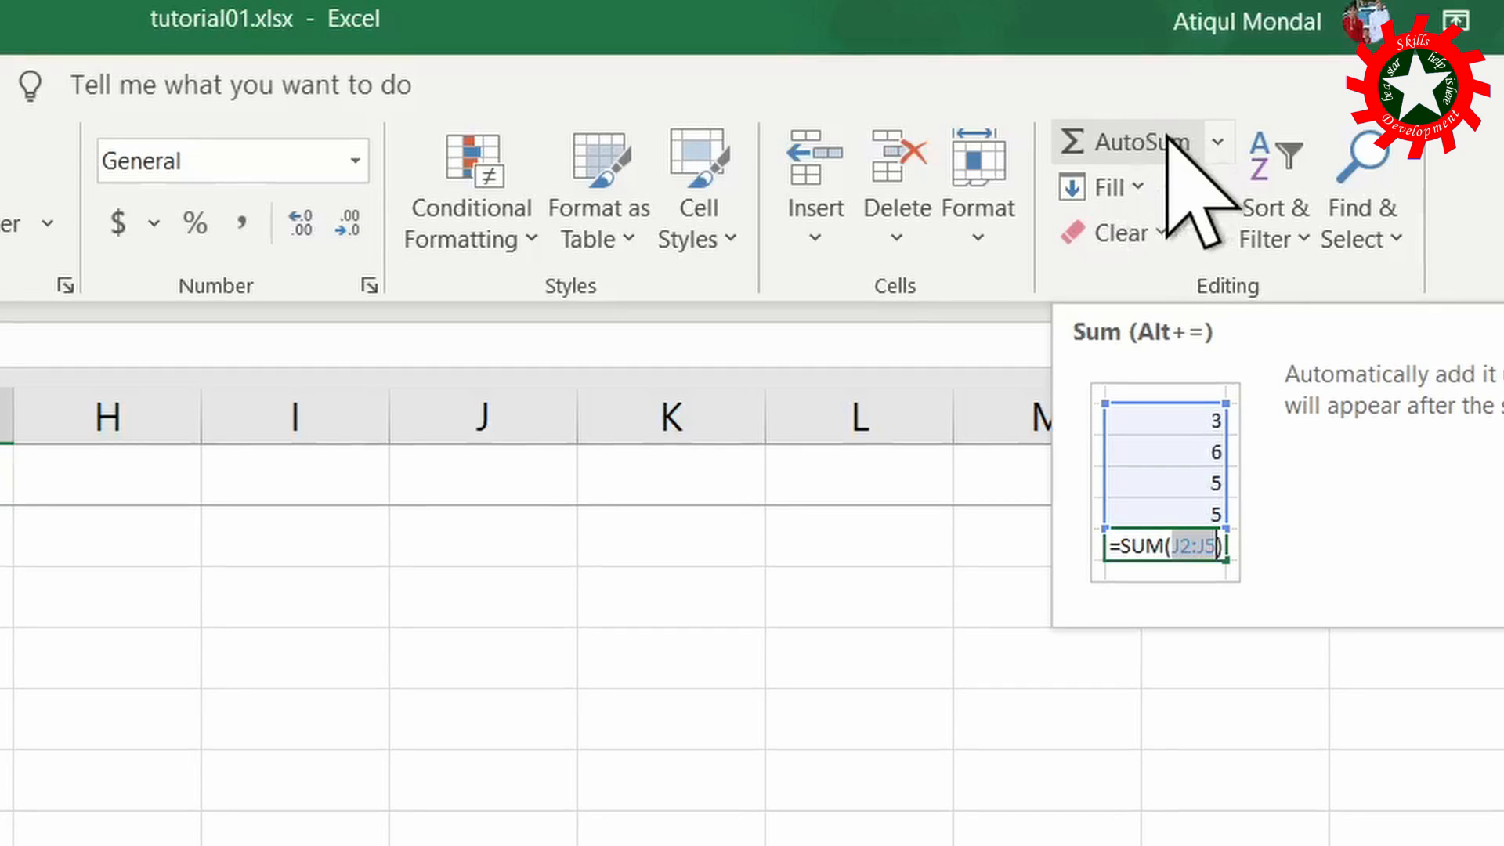
left_click(1220, 141)
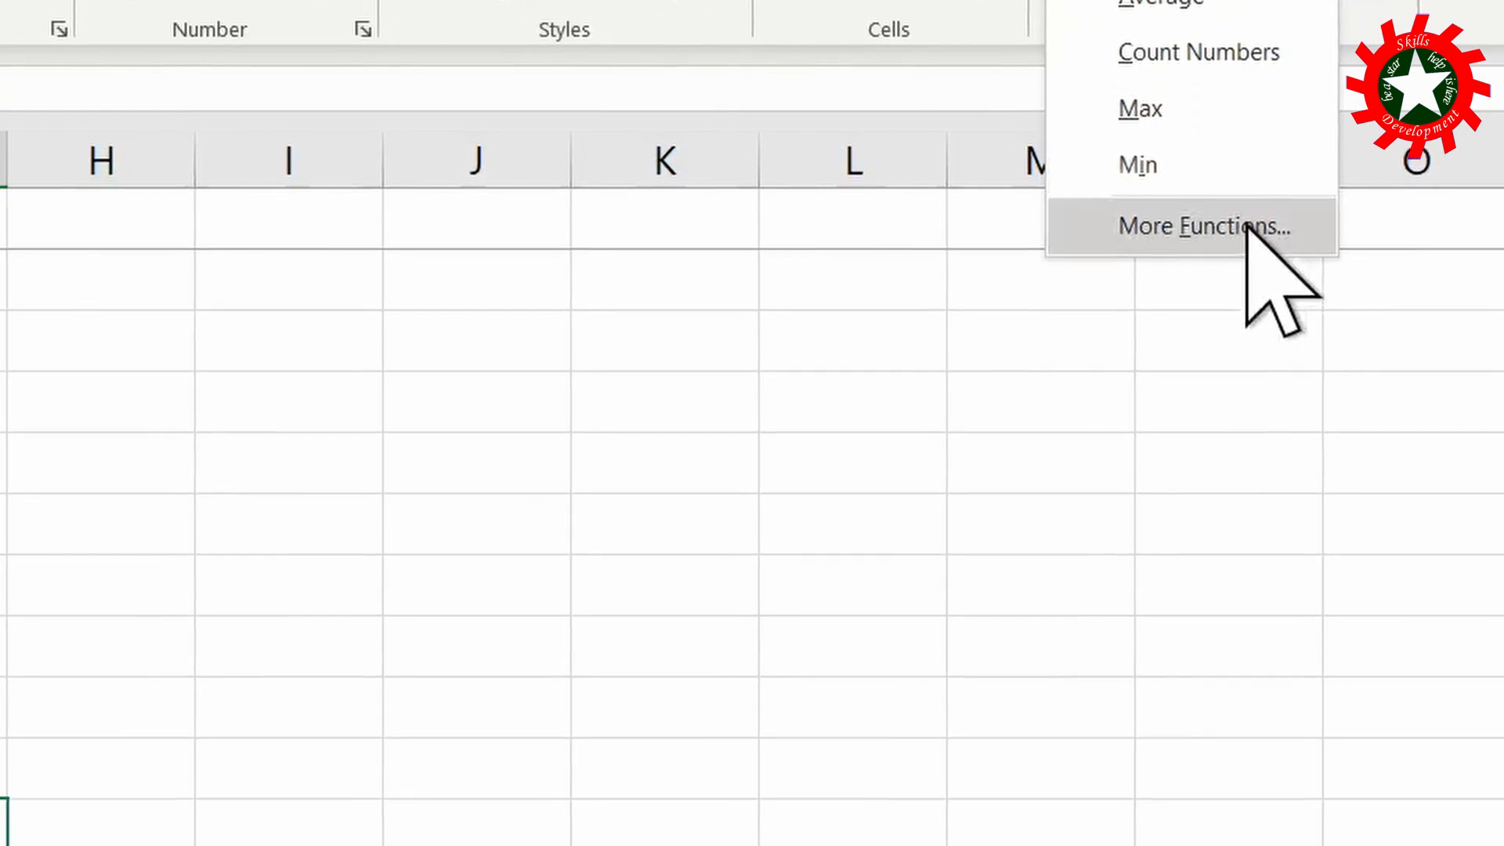
left_click(1246, 227)
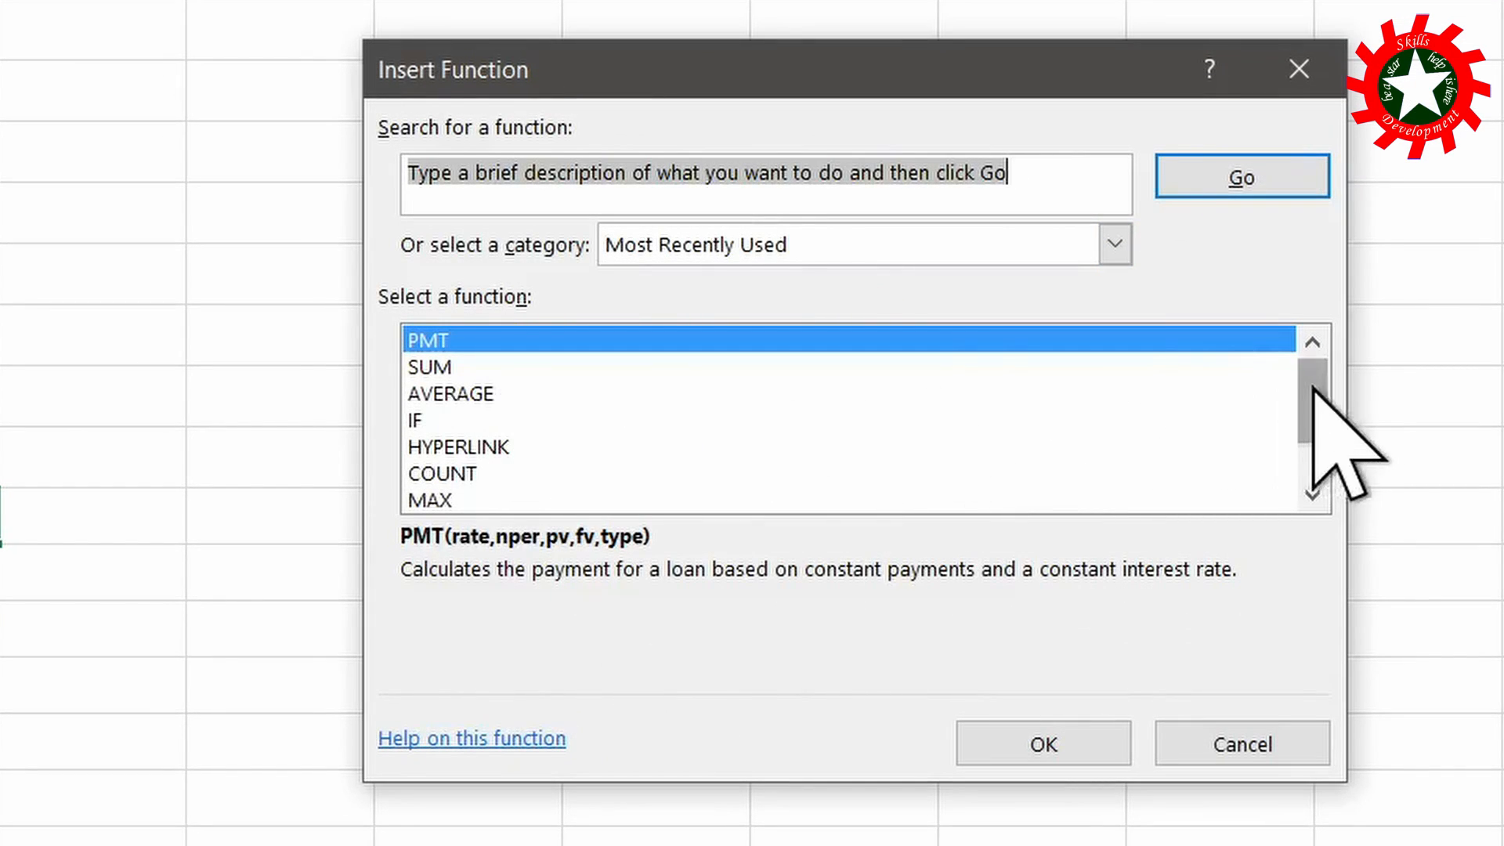
left_click(1113, 243)
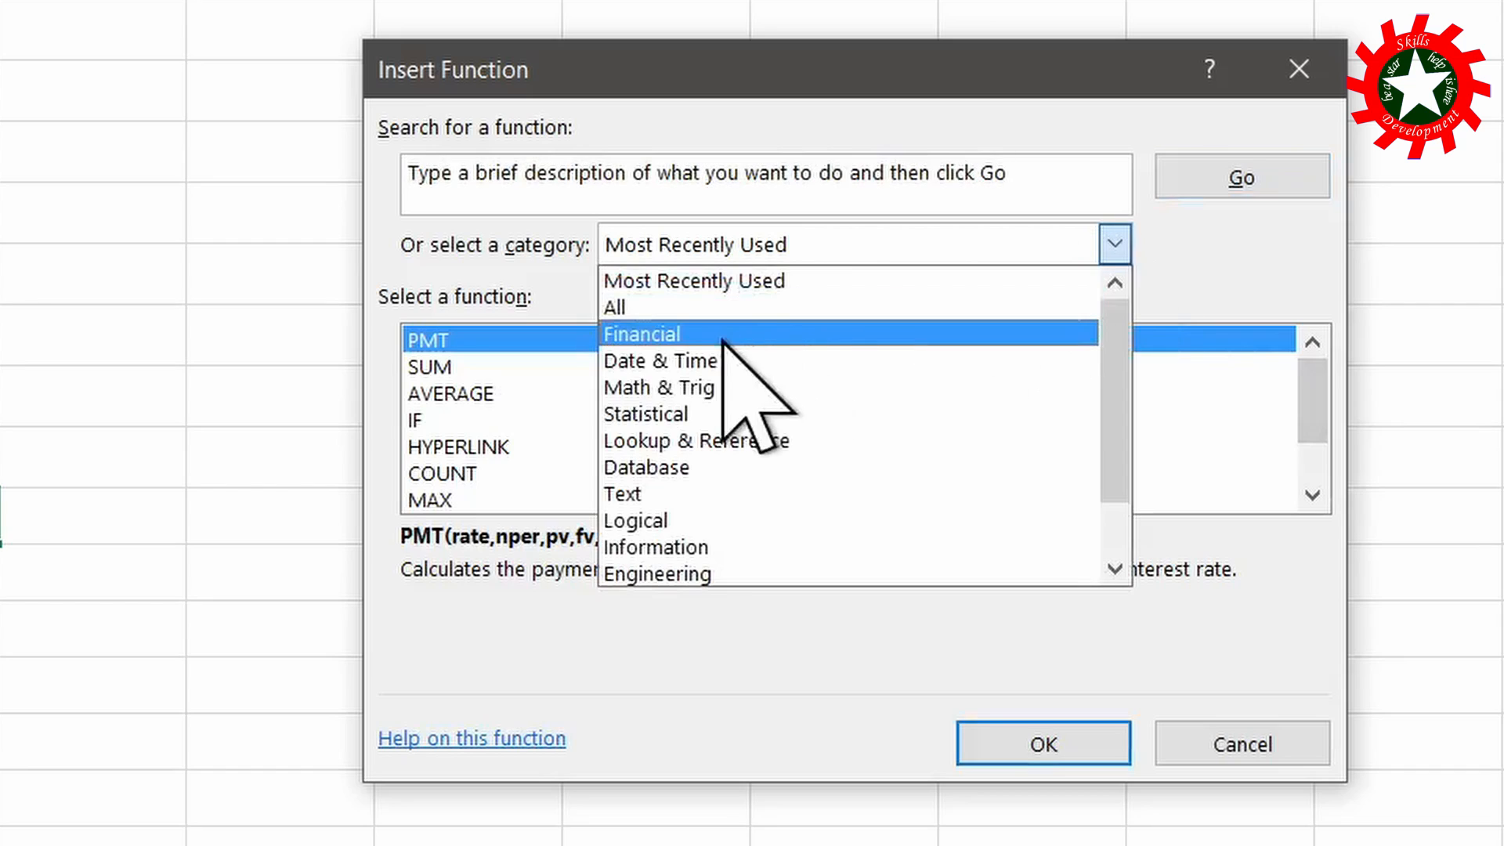
left_click(689, 308)
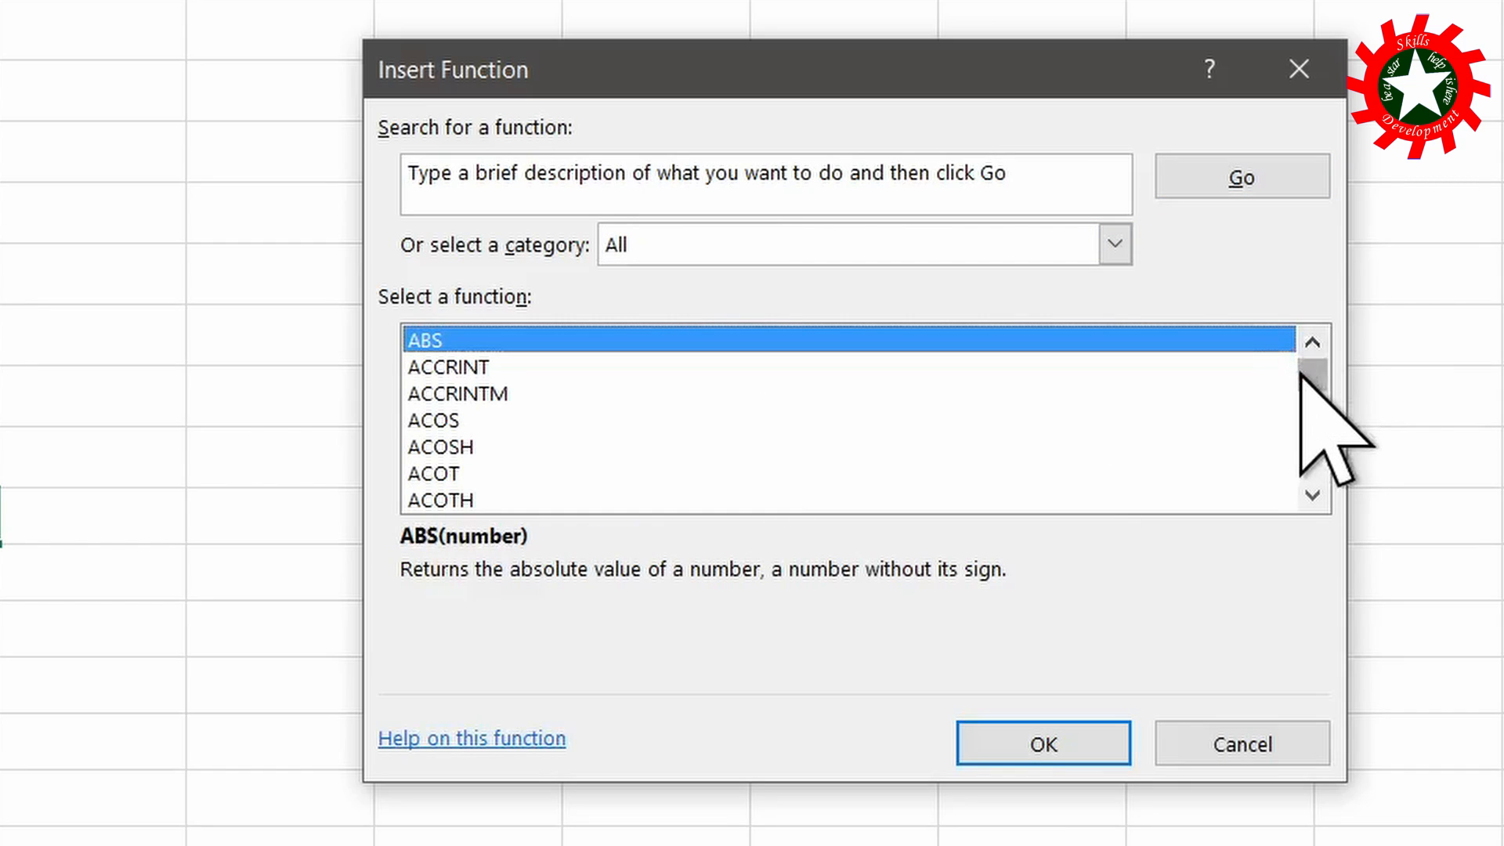
left_click_drag(1302, 374, 1309, 497)
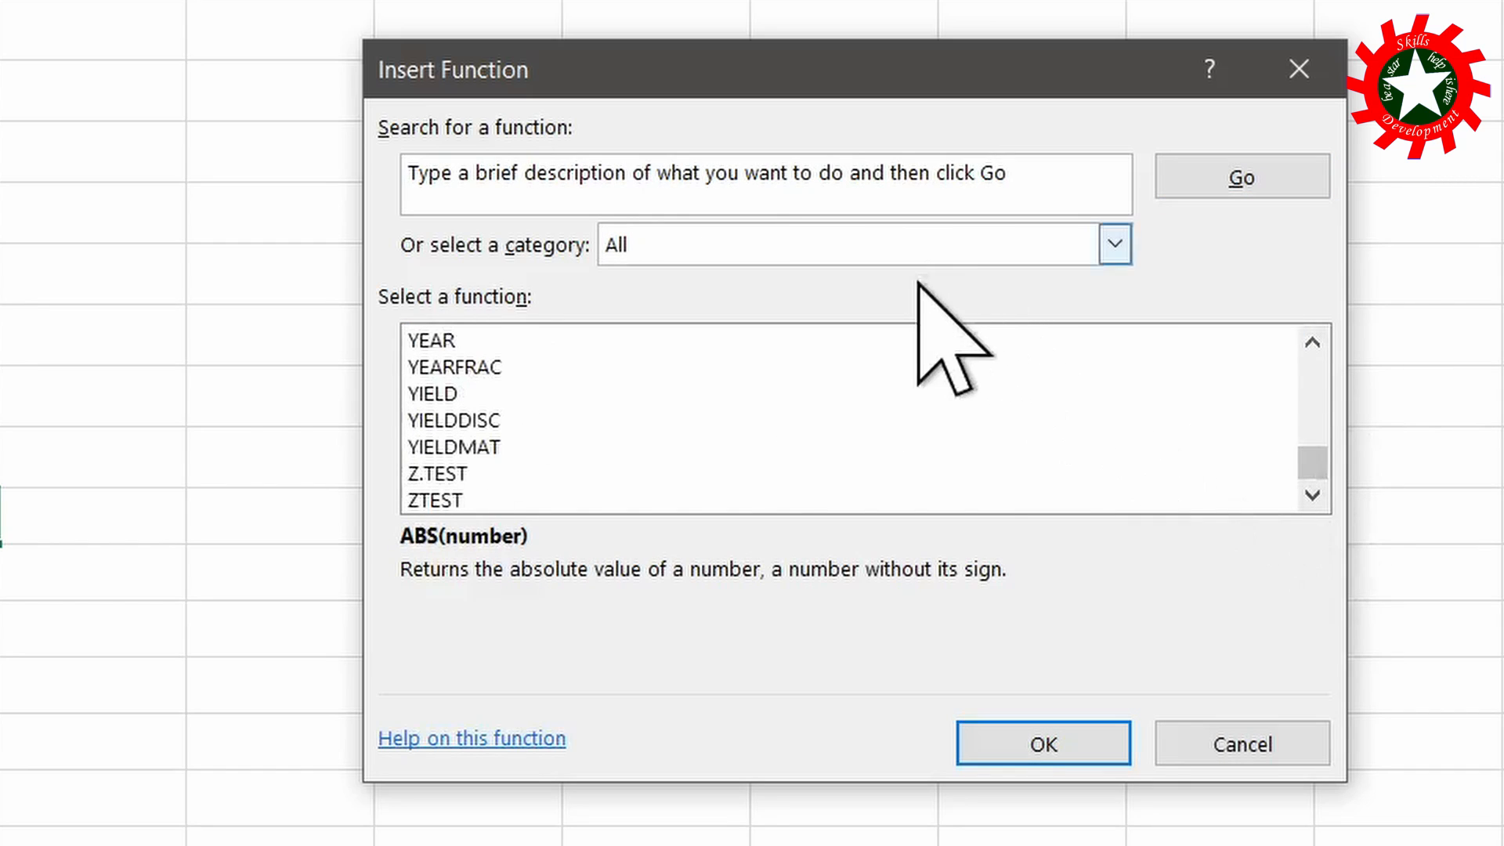
left_click(1249, 745)
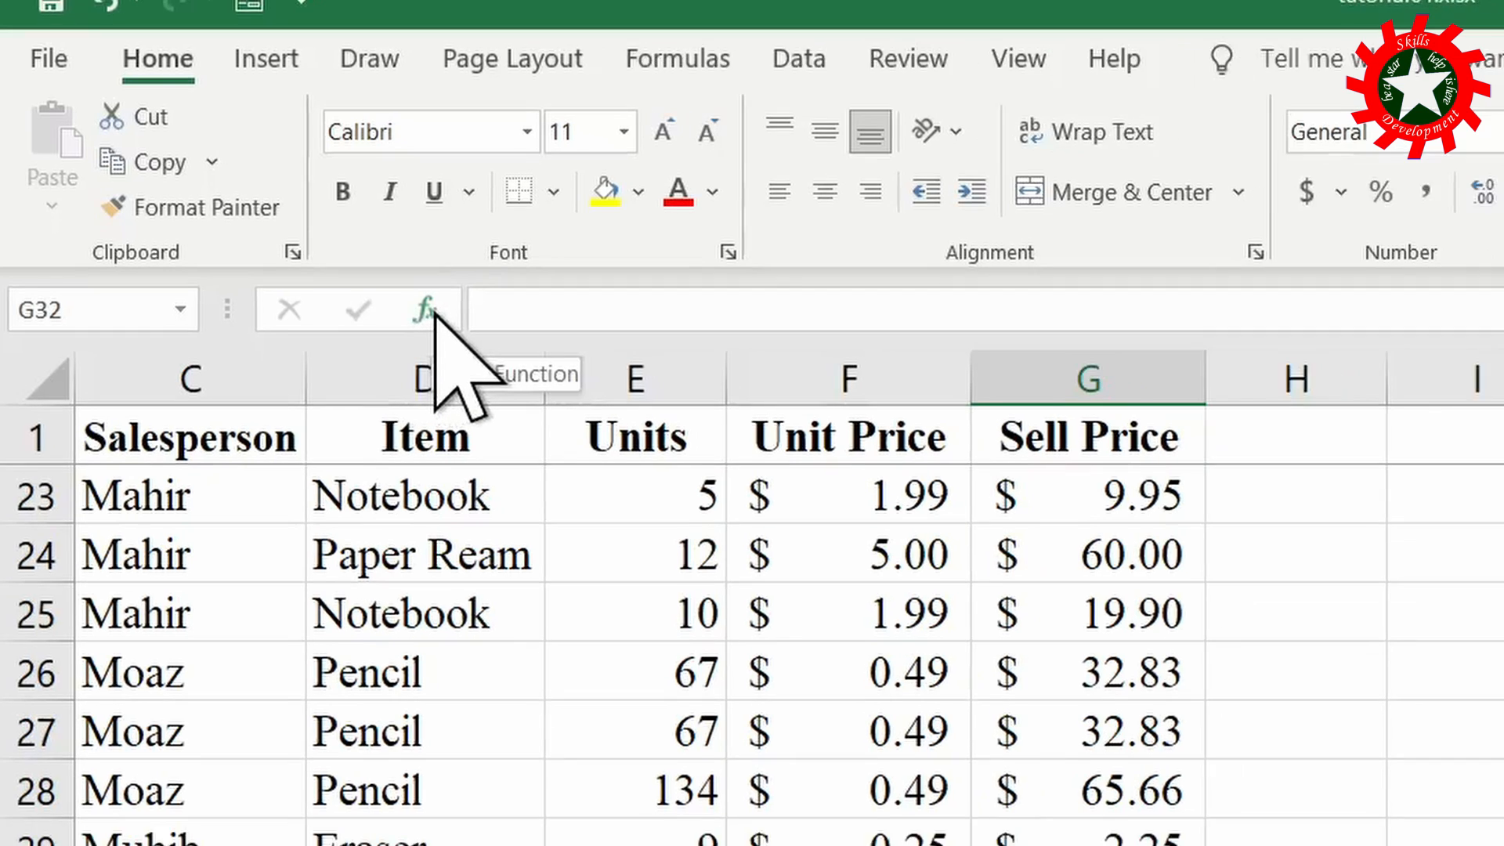
- Look over the Most Recently Used category in the Insert Function dialog for G32, without inserting a function
left_click(442, 320)
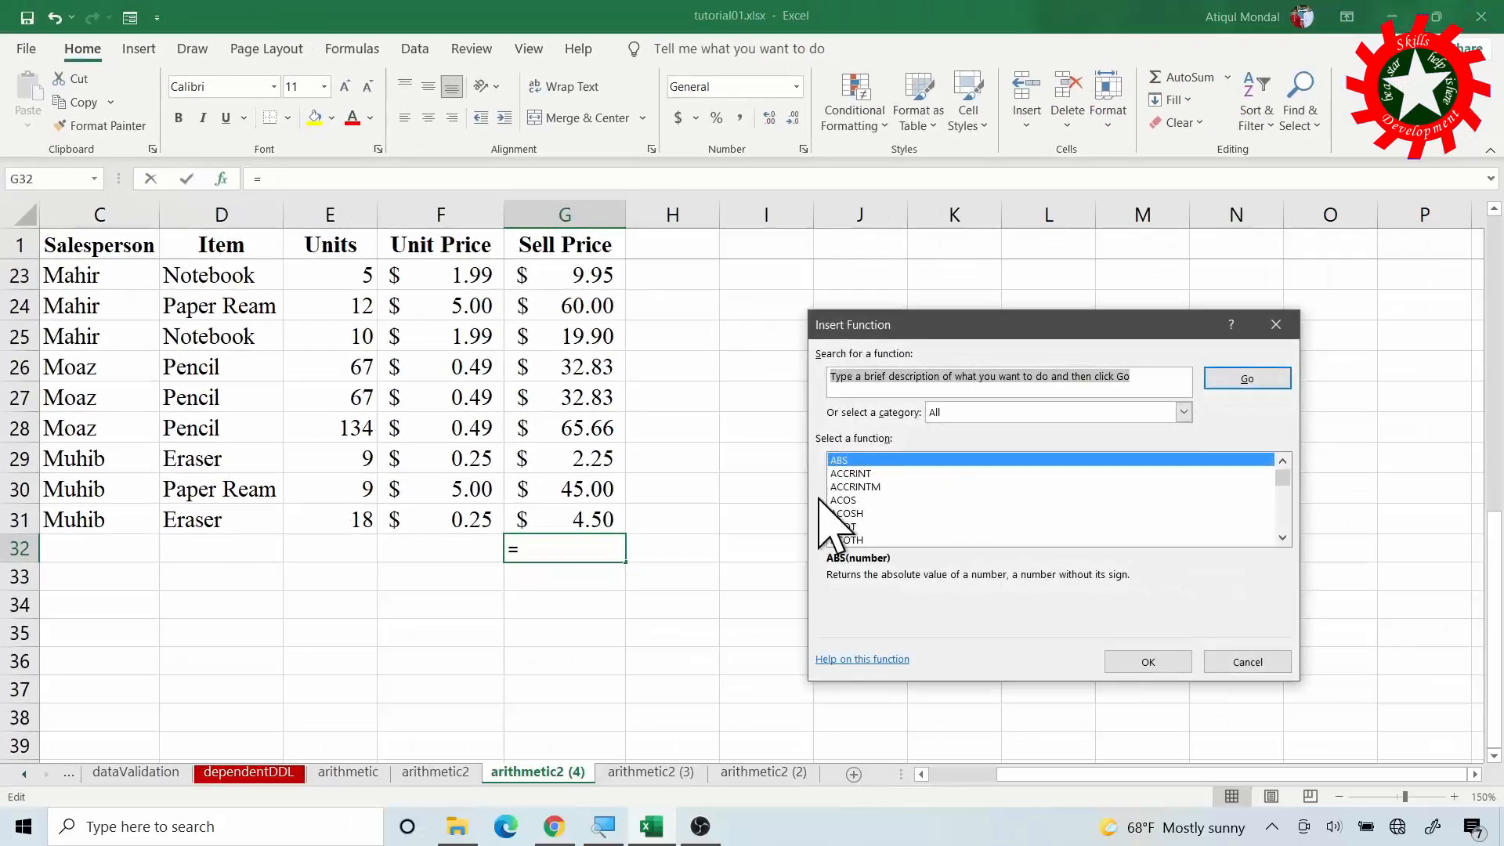
left_click(1185, 413)
left_click(972, 430)
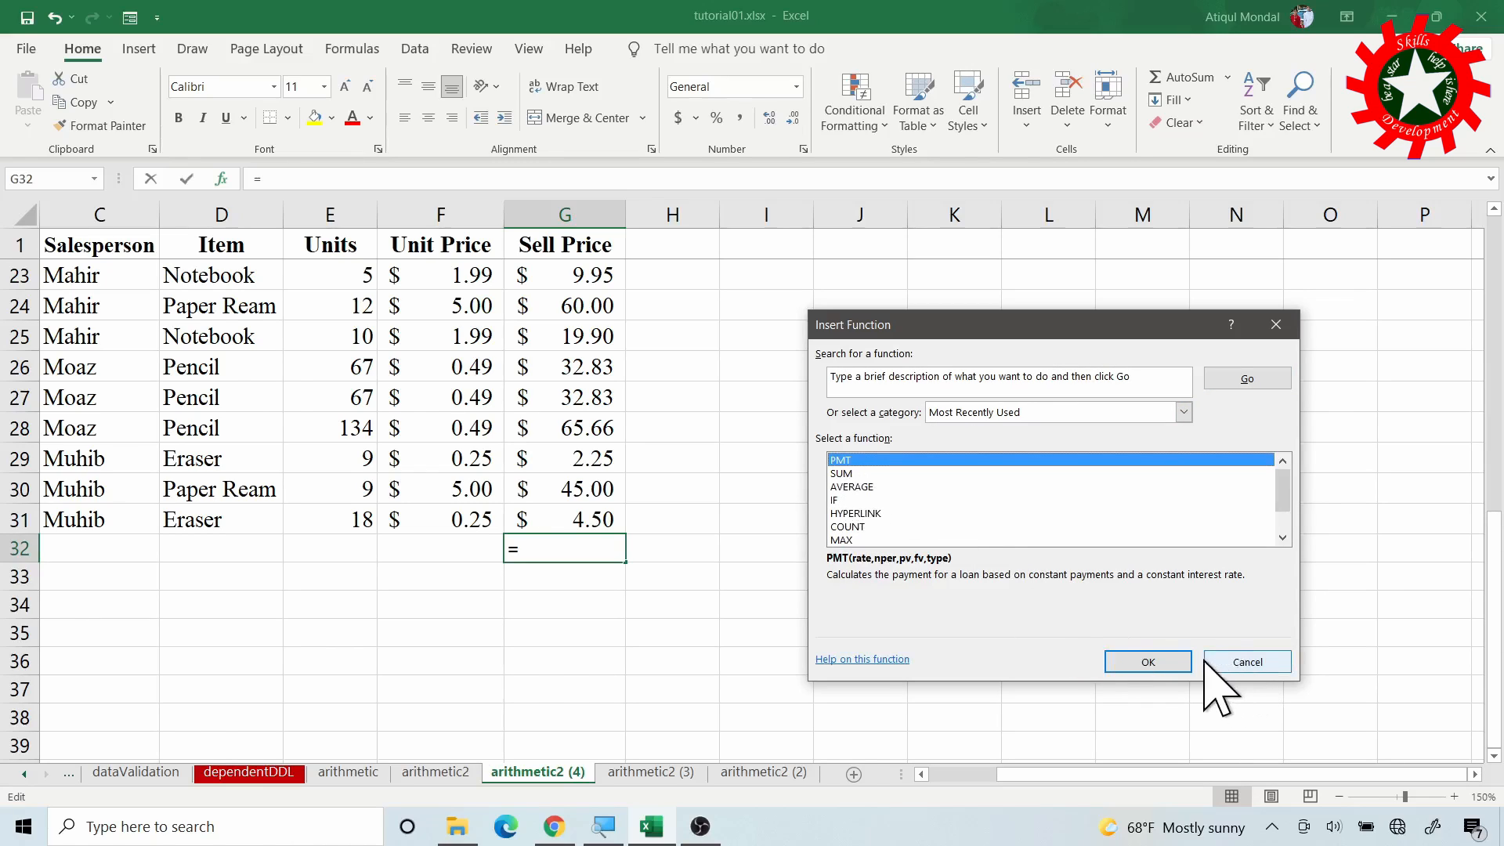
left_click(1236, 660)
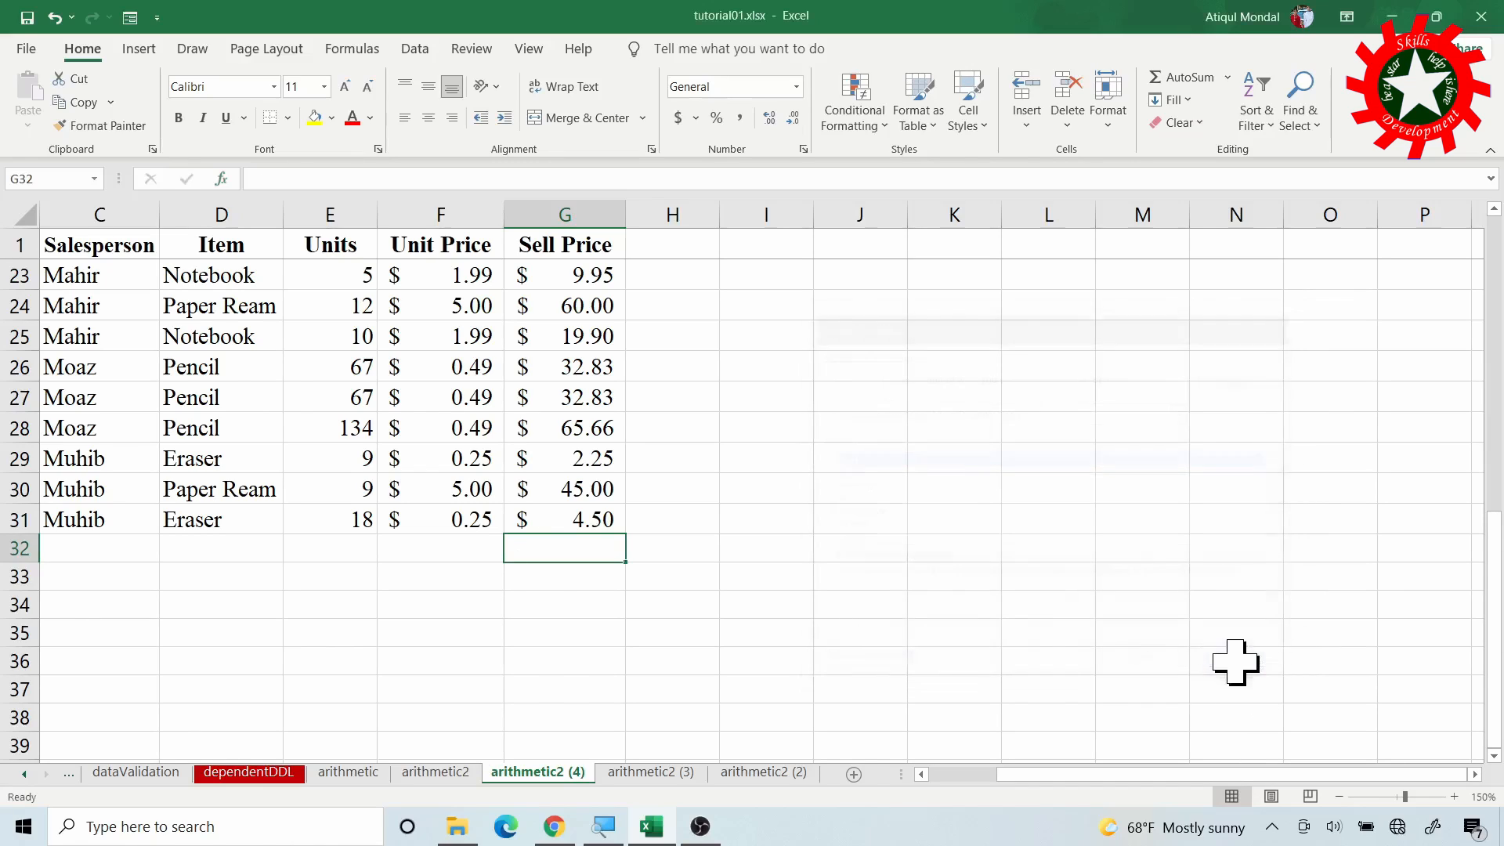
left_click(352, 51)
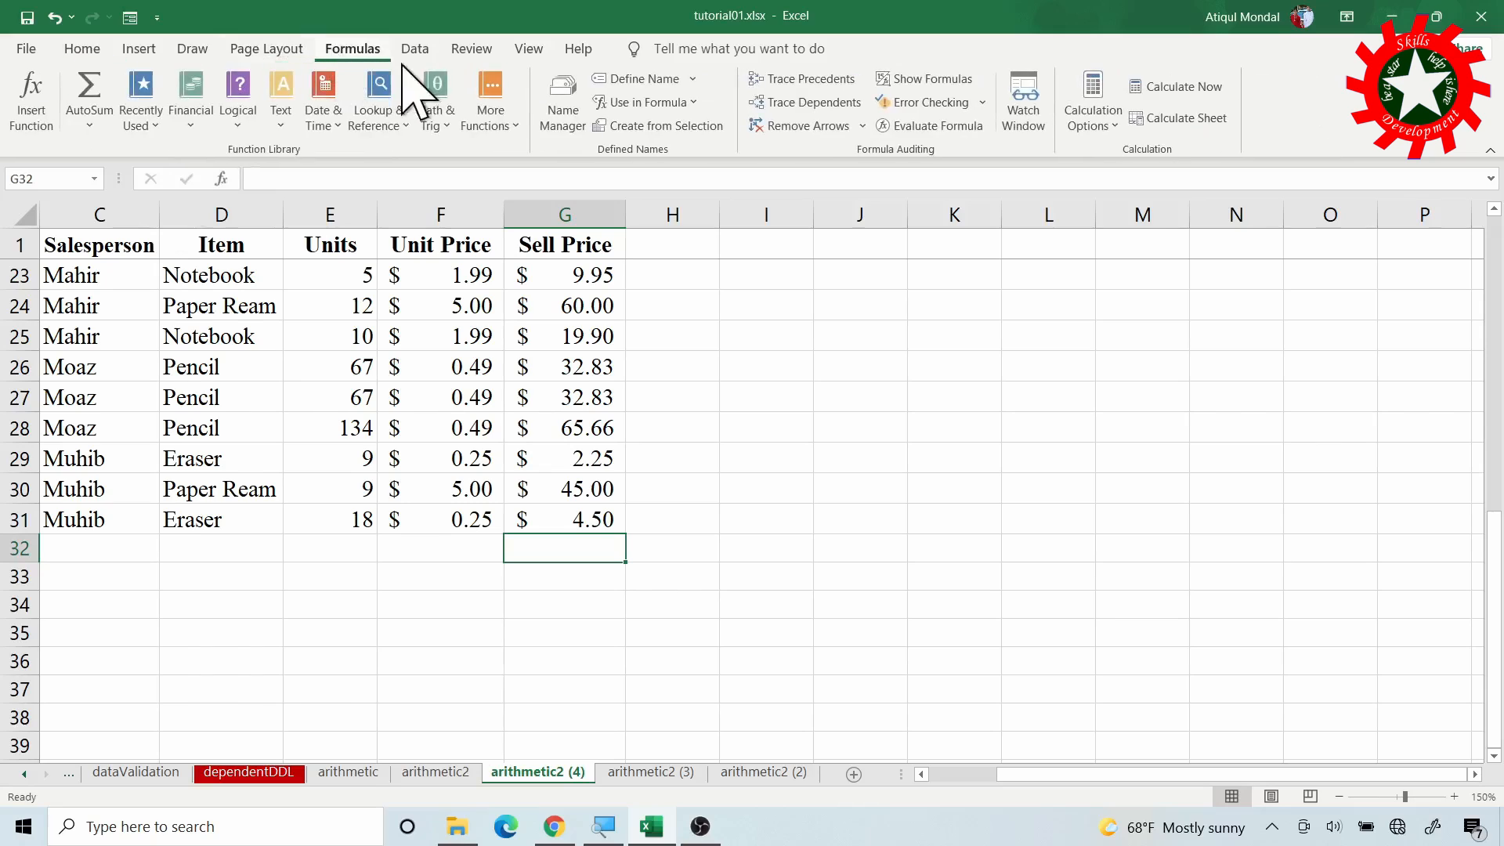
left_click(89, 125)
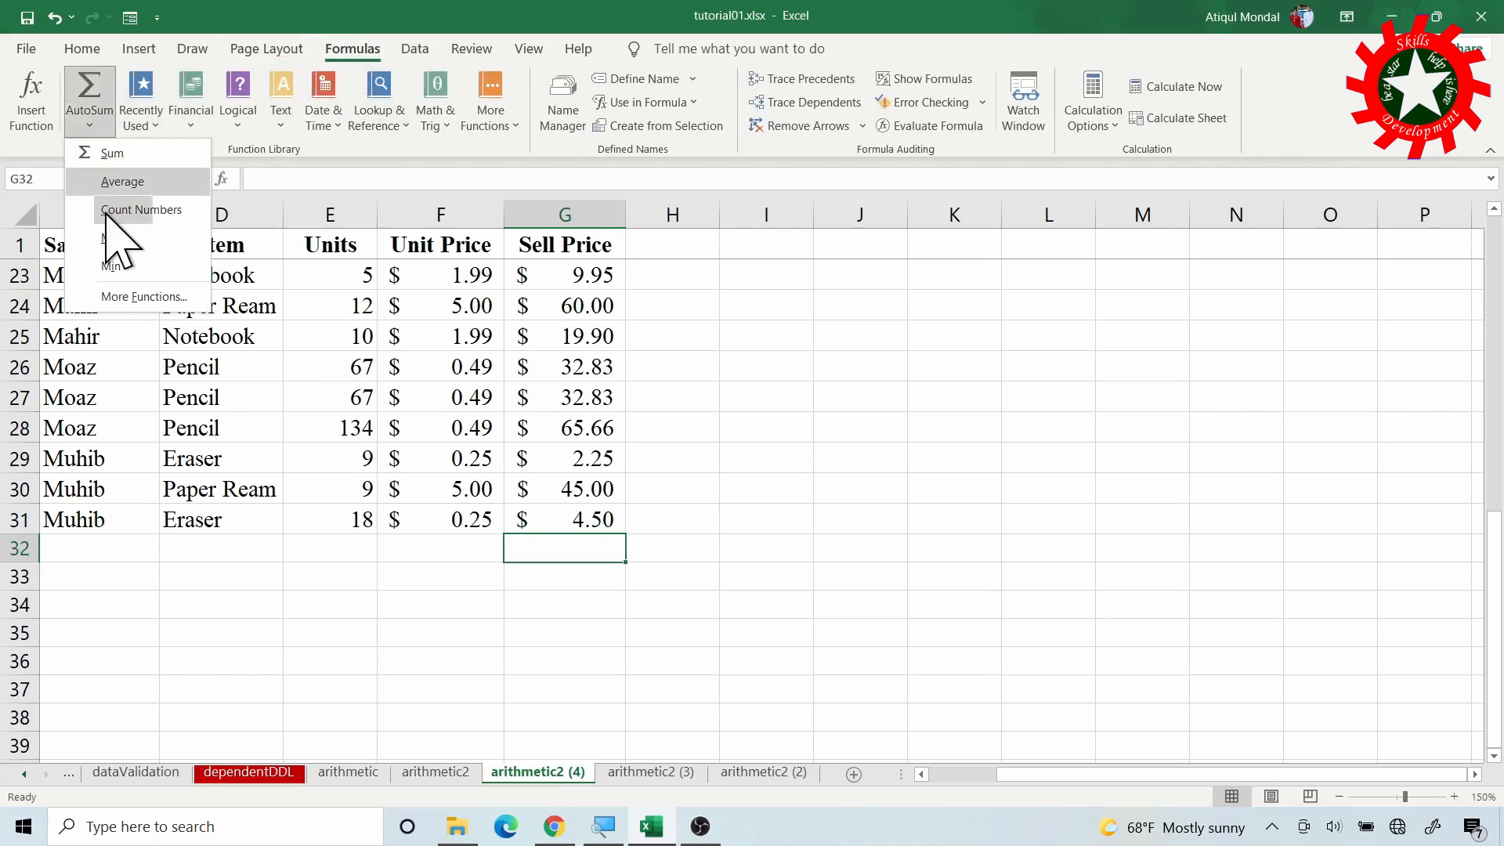
left_click(137, 296)
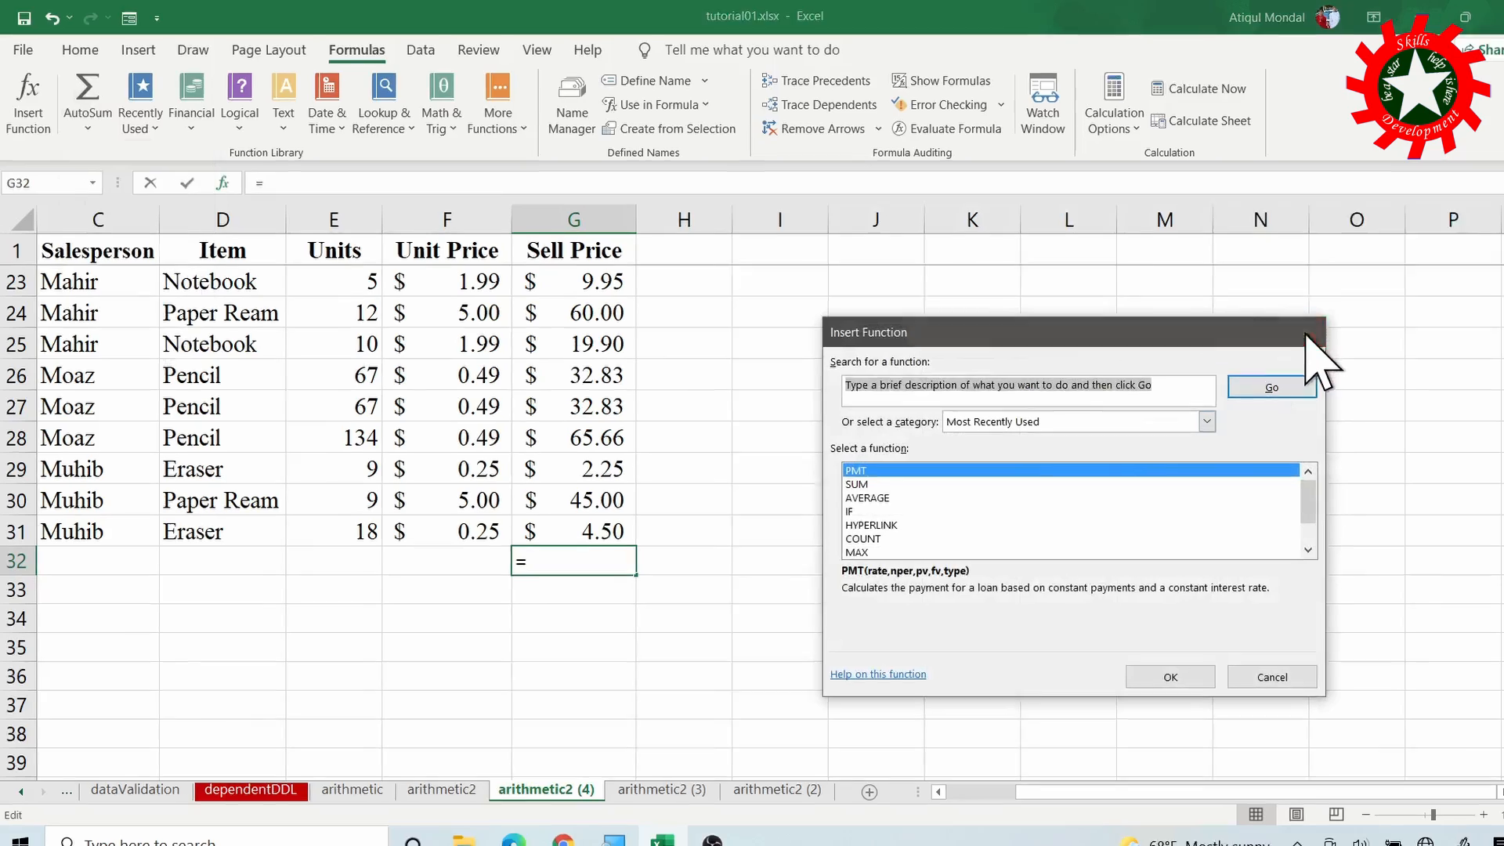
left_click(1311, 333)
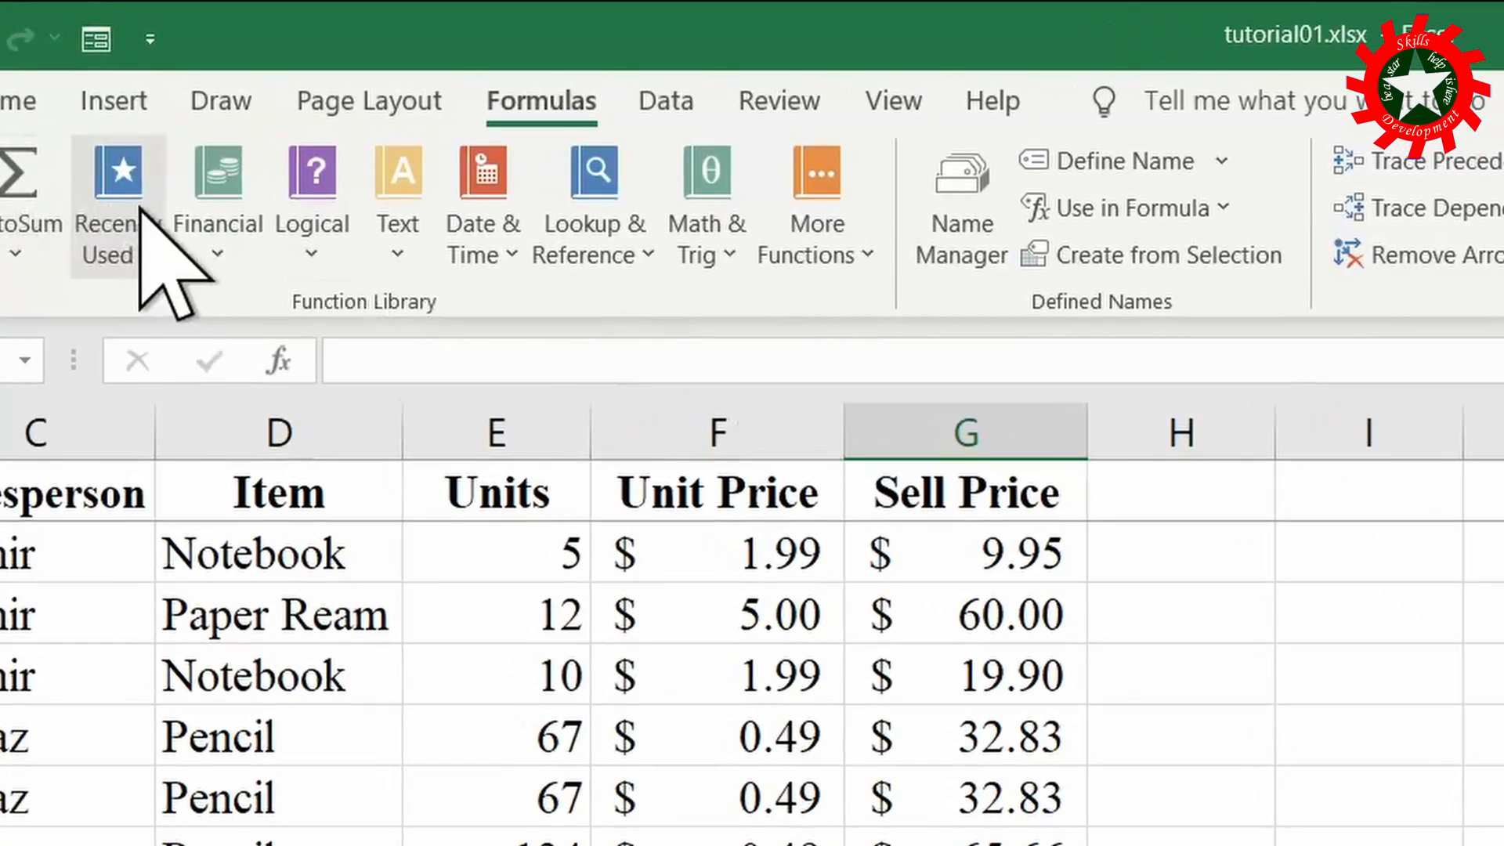
- Look through the function library's Recently Used, Financial, Logical, Text, Date & Time, Lookup & Reference, Math & Trig and More Functions categories
left_click(132, 249)
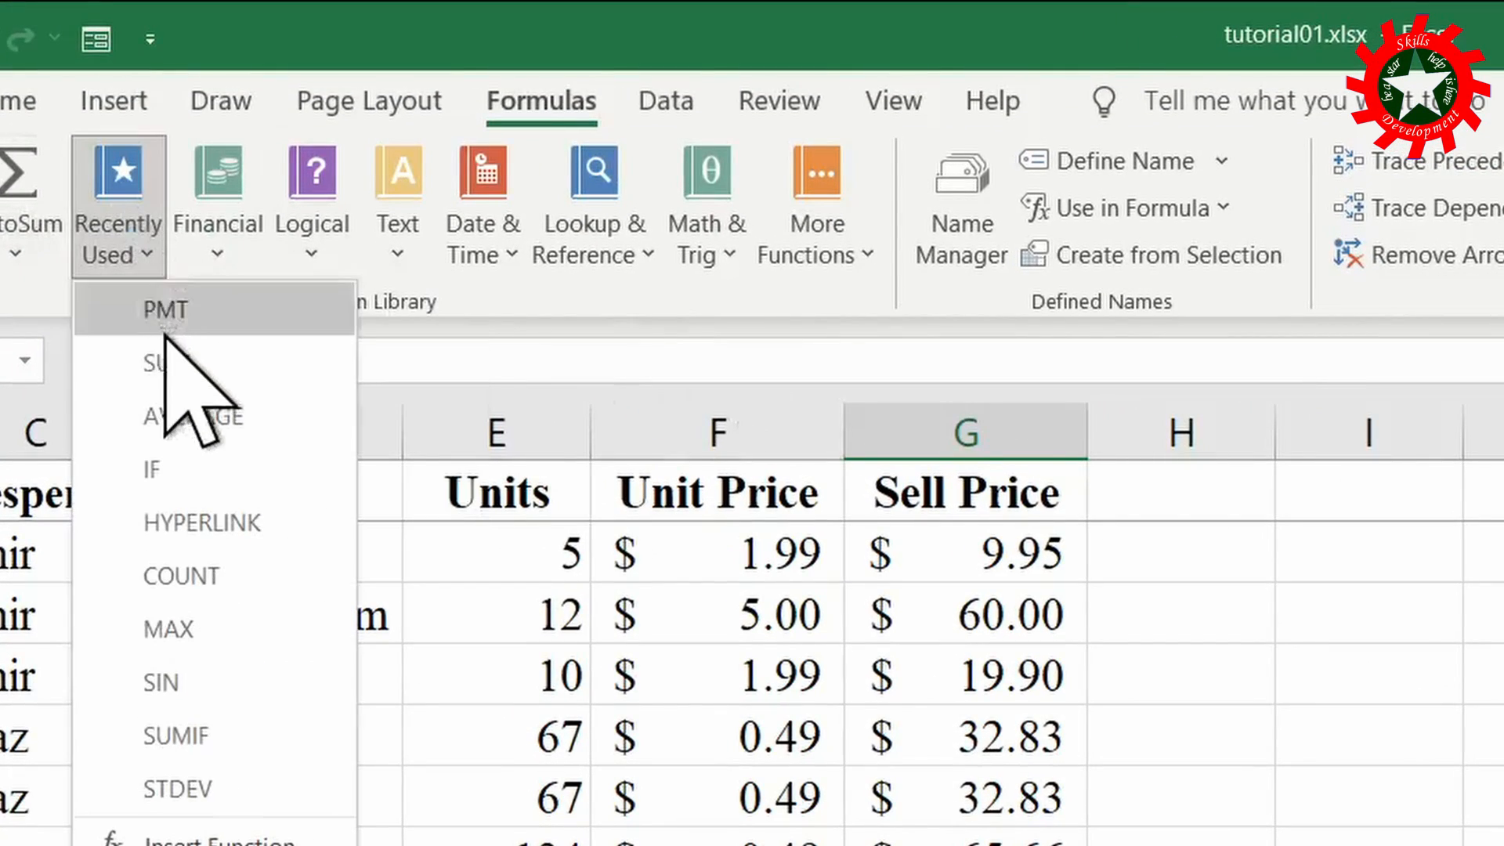
left_click(220, 231)
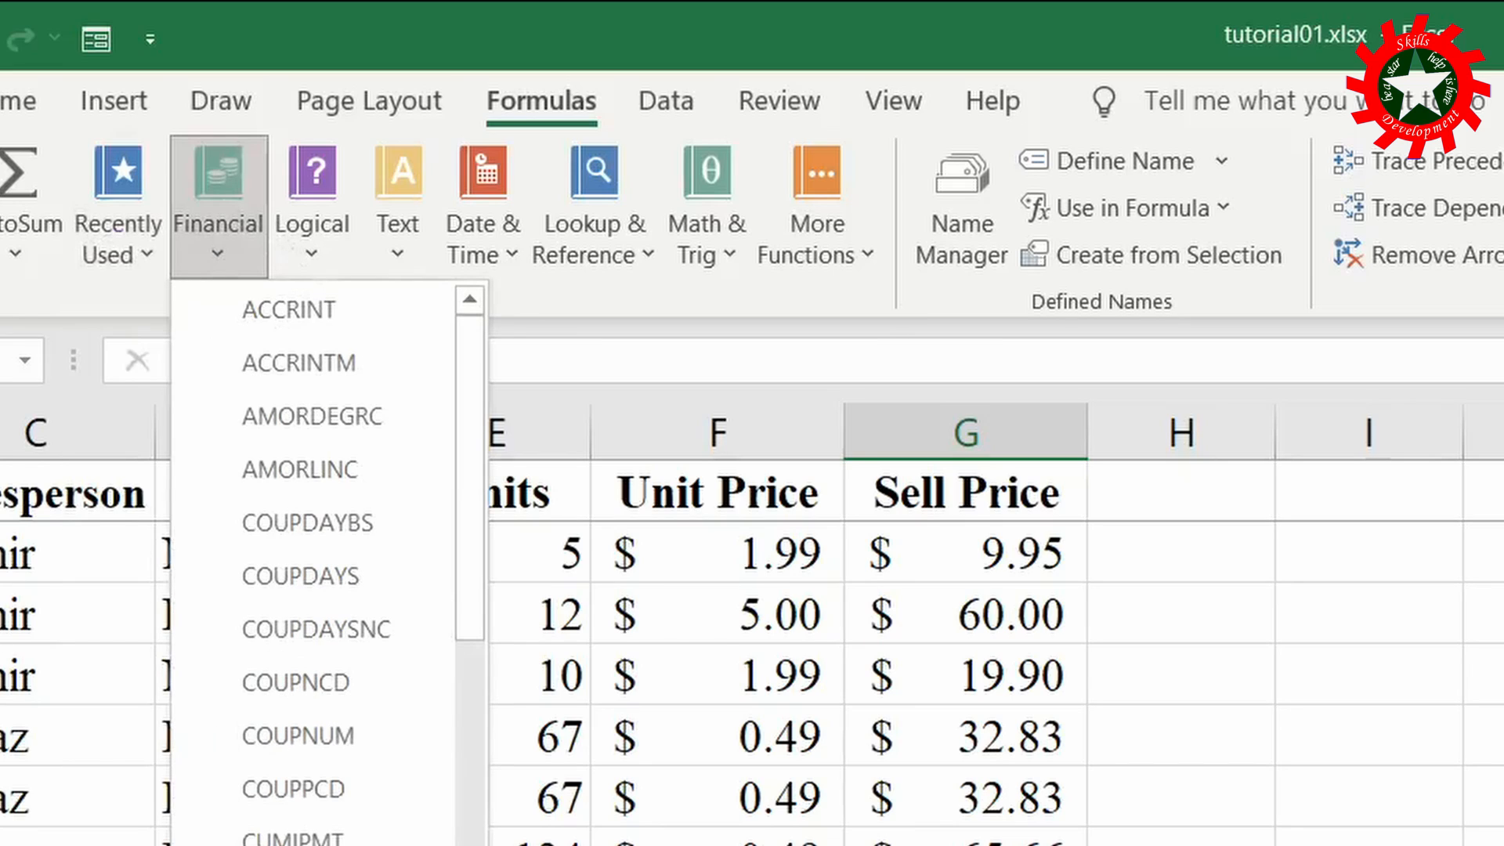
left_click_drag(472, 595, 446, 426)
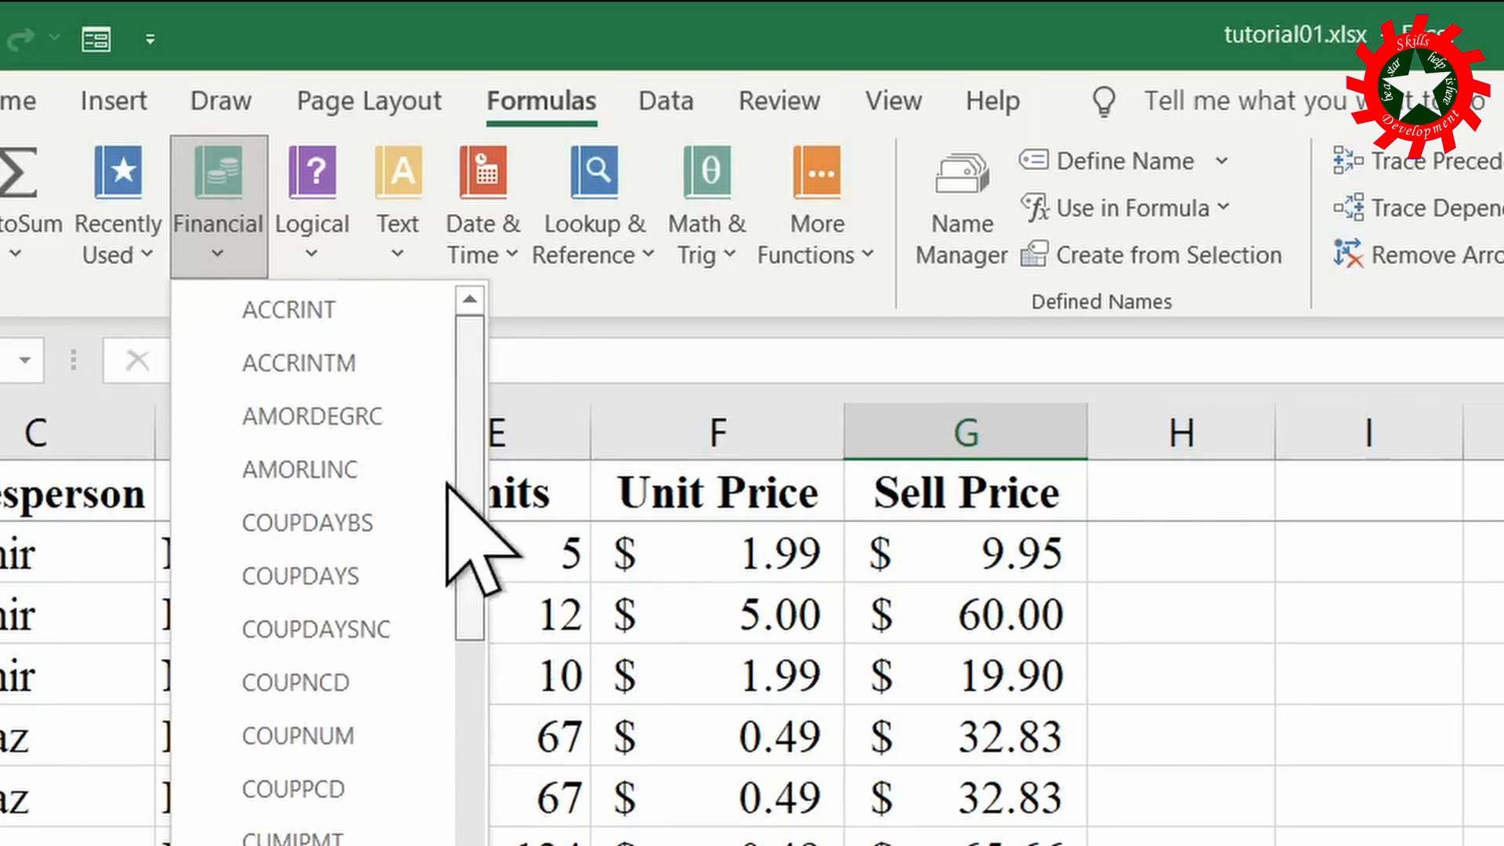
left_click(317, 235)
left_click(410, 239)
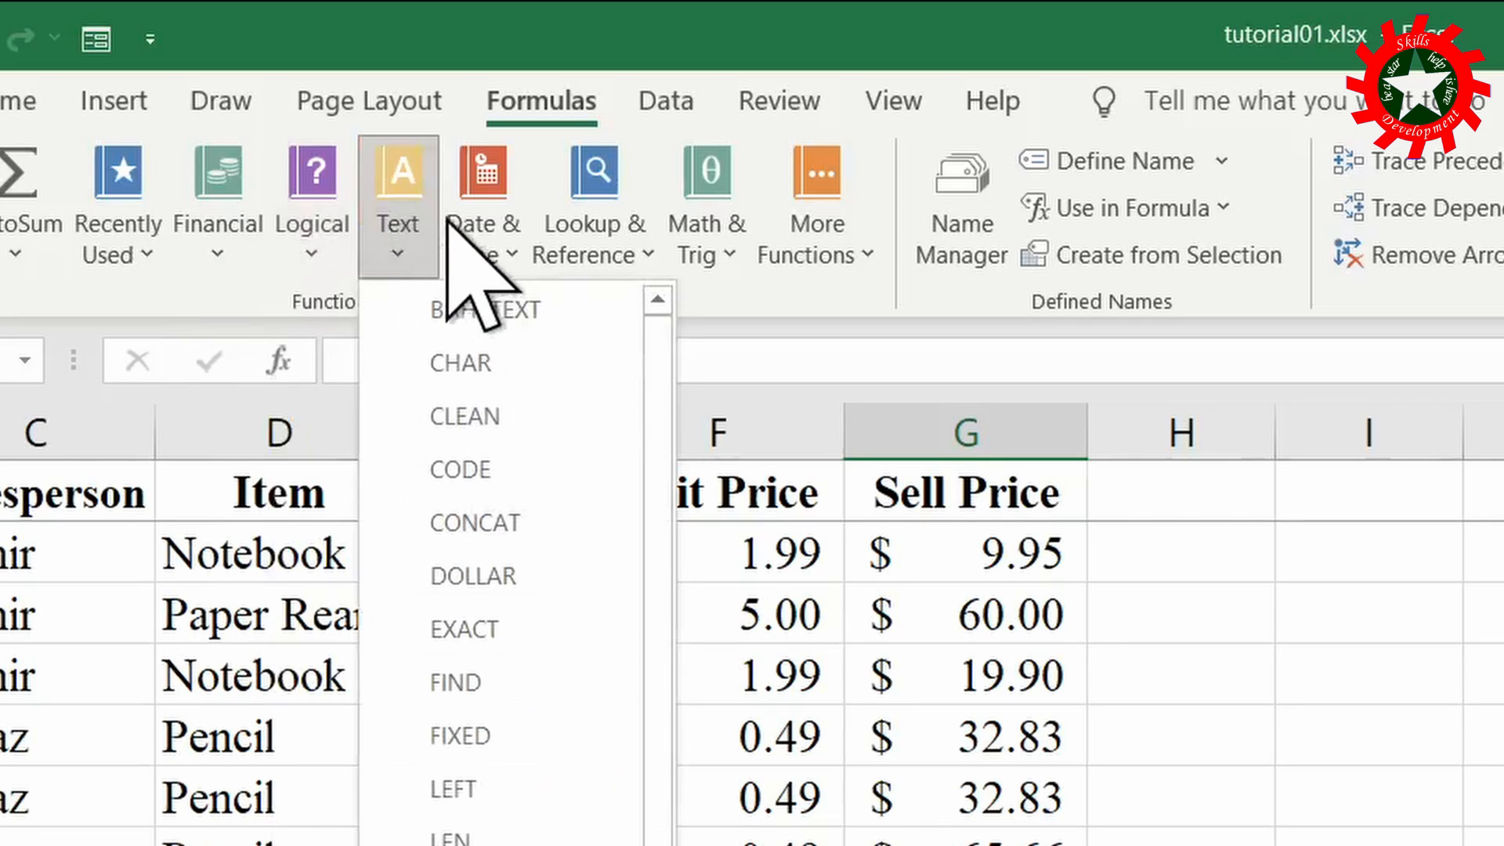
left_click(501, 224)
left_click(607, 235)
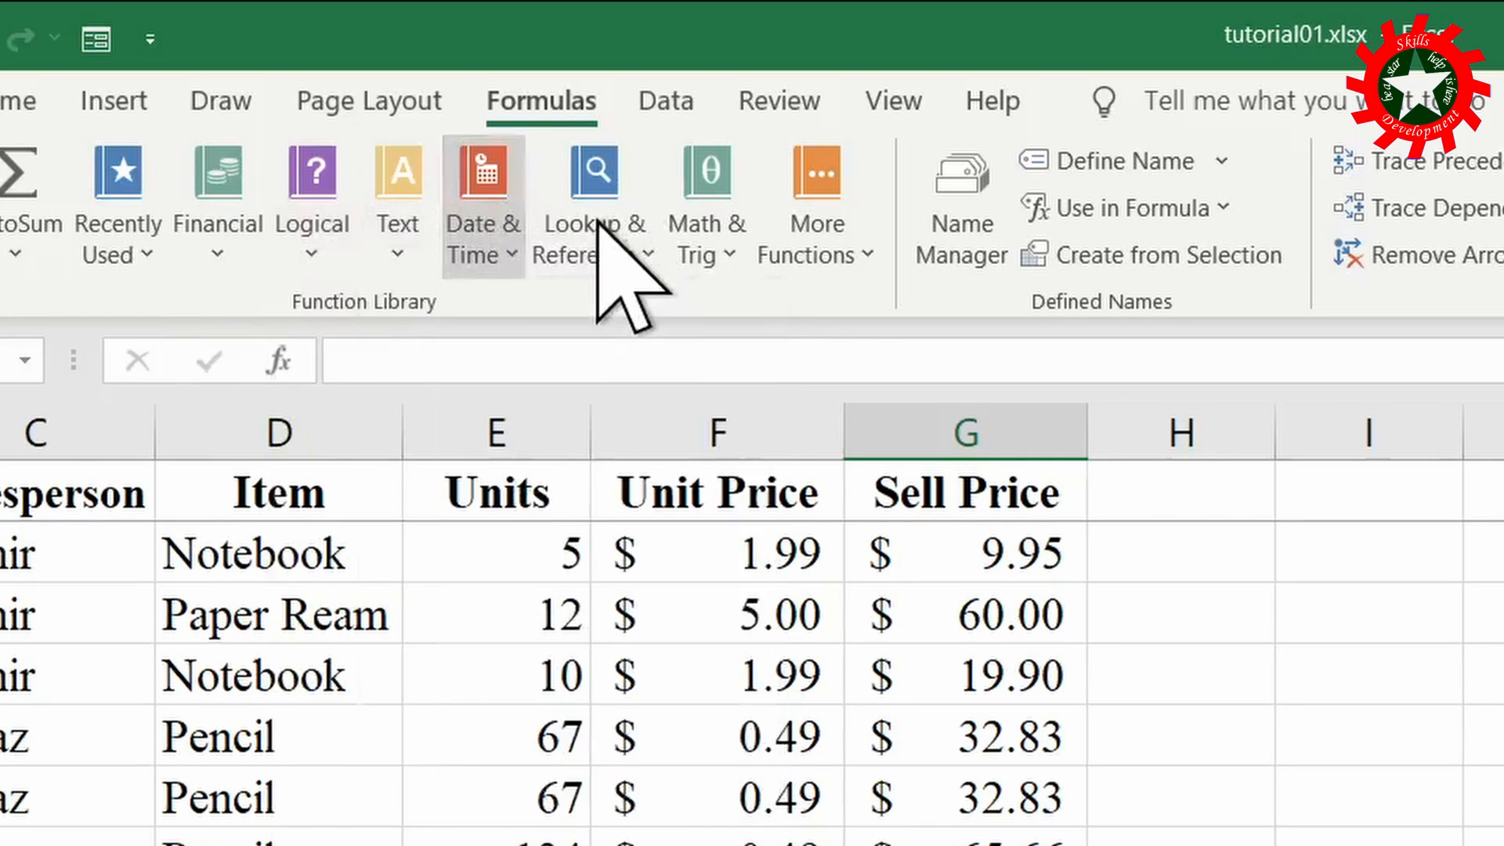
left_click(709, 207)
left_click(834, 235)
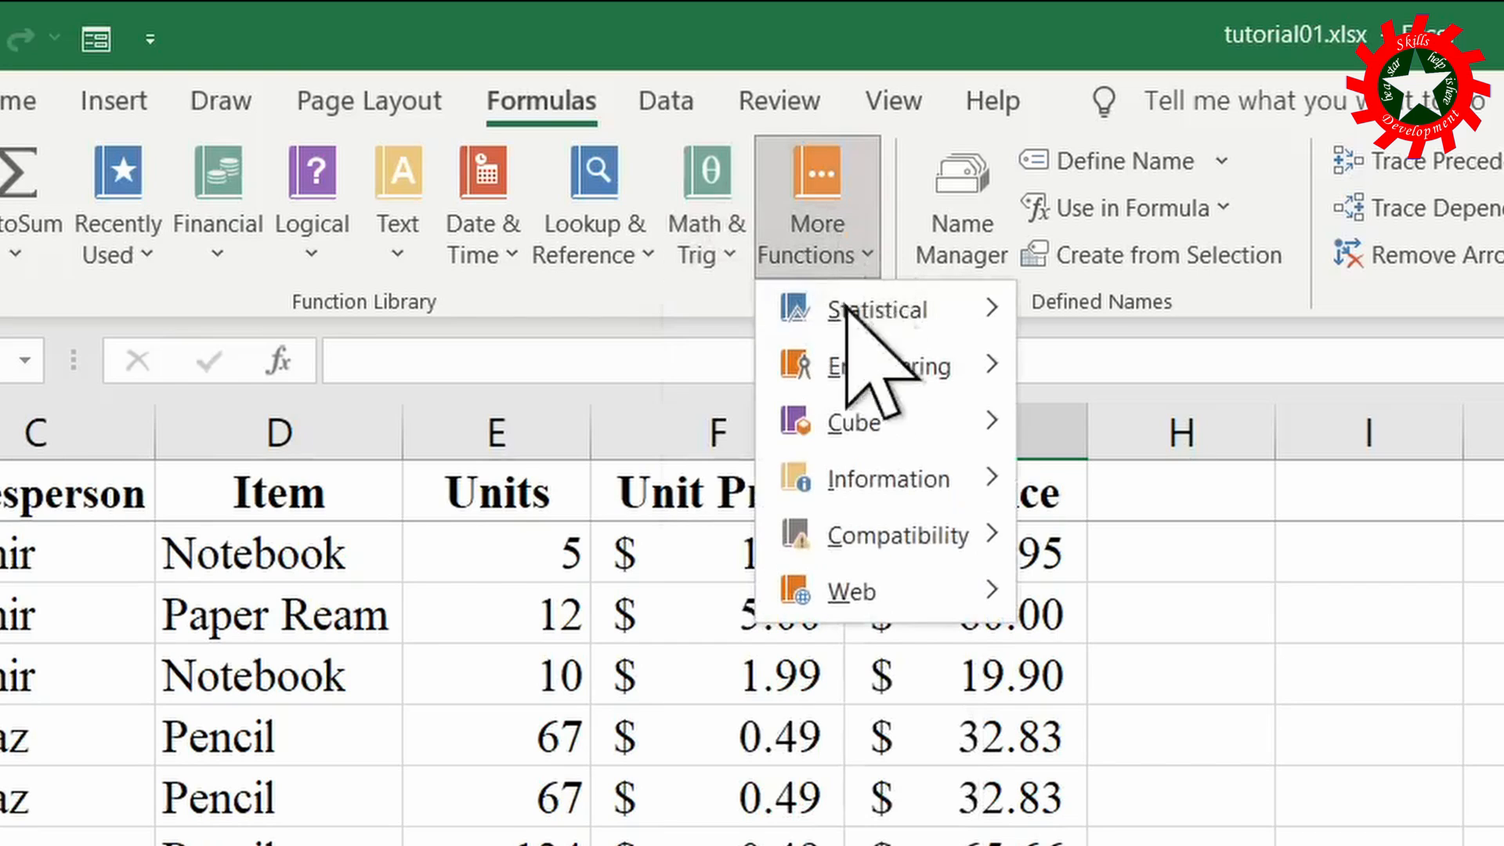
- Examine the category choices in the Insert Function dialog, and dismiss it without inserting anything into G32
left_click(17, 252)
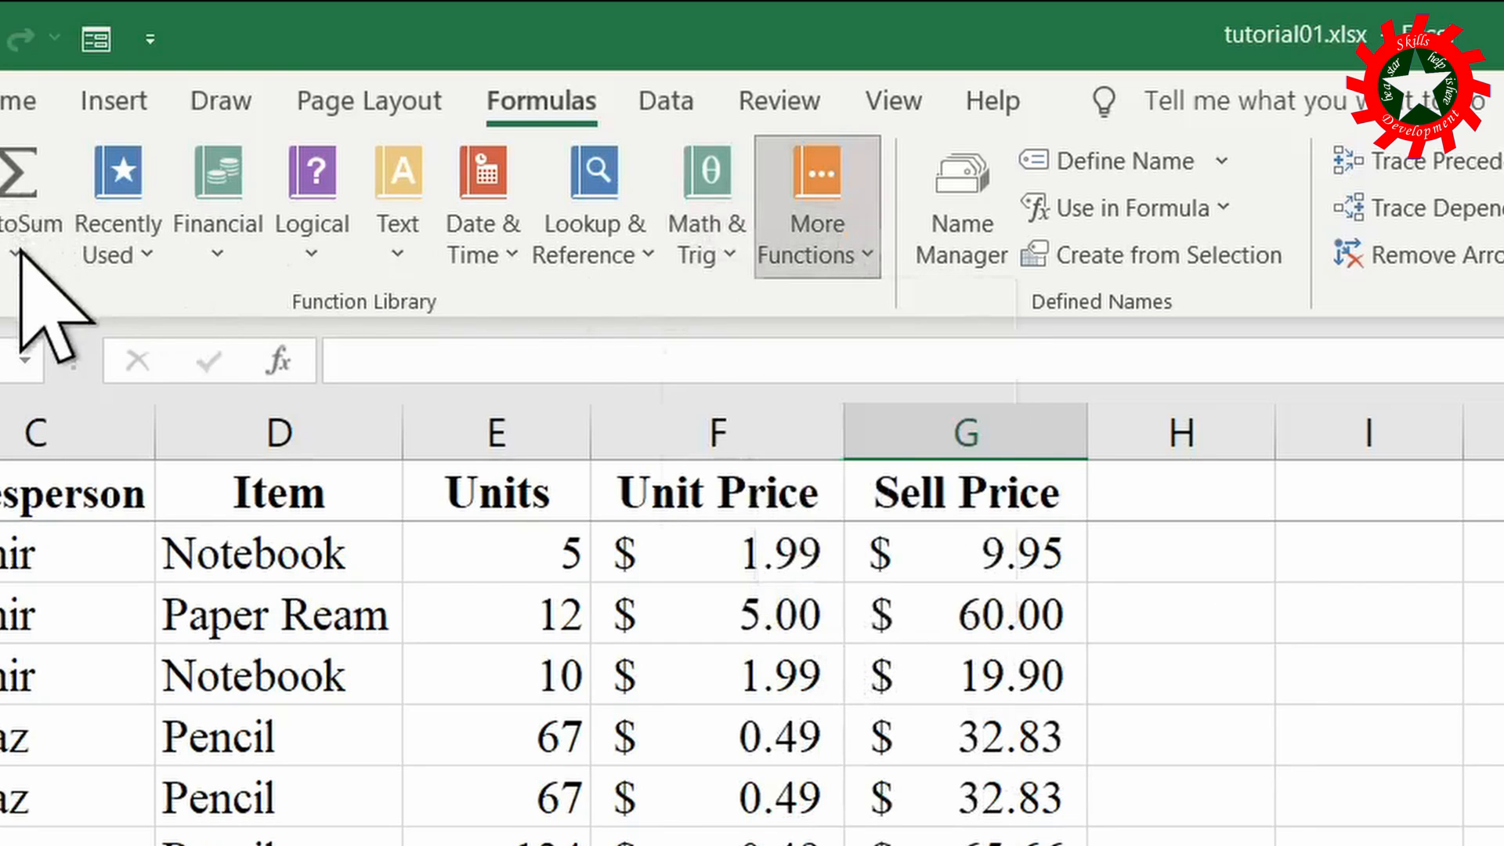
left_click(126, 597)
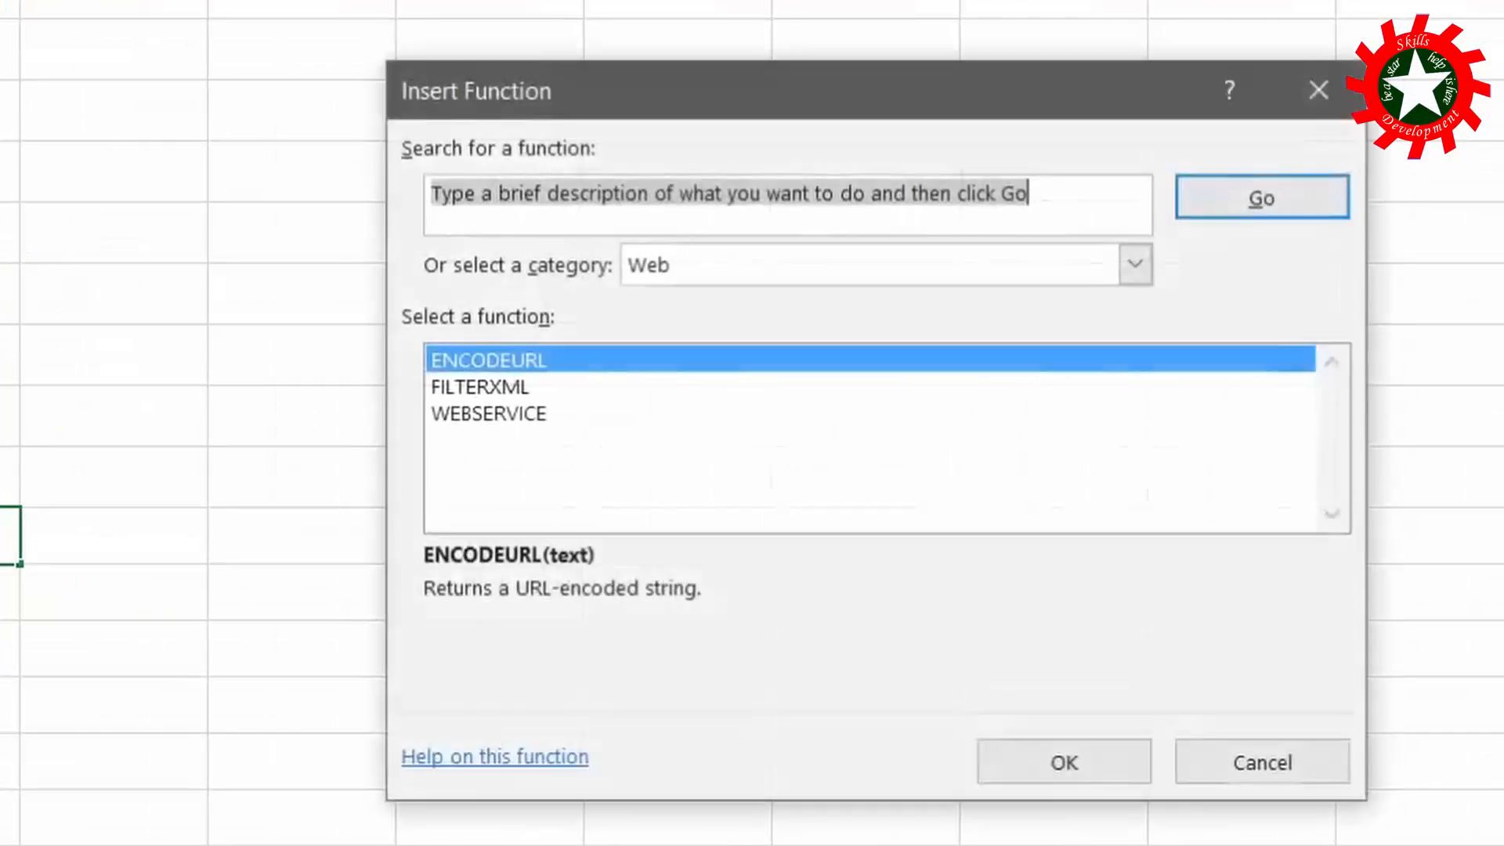
left_click(704, 263)
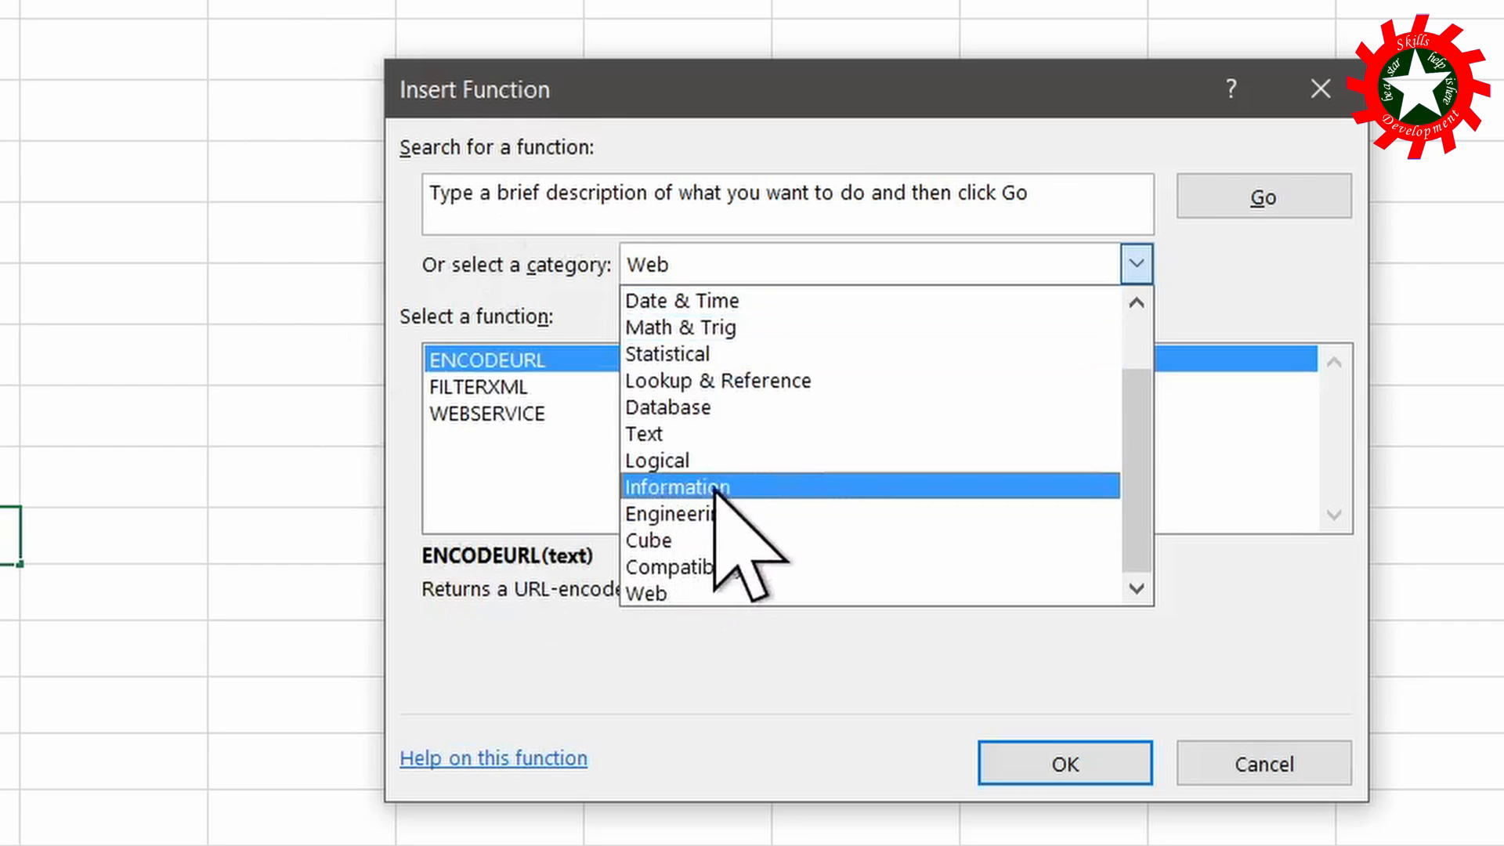
left_click(1283, 779)
left_click(1283, 779)
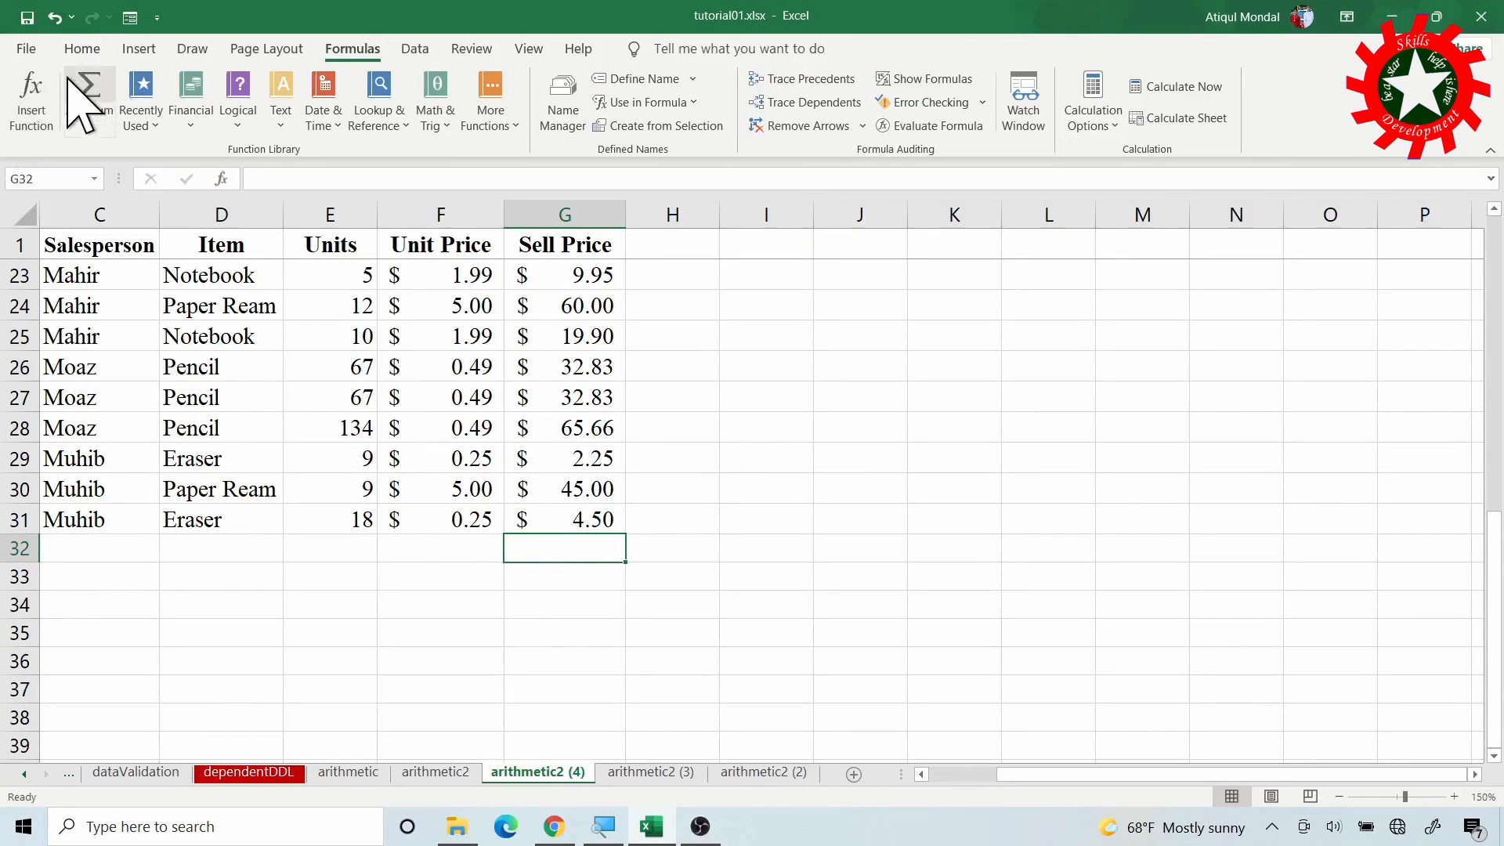
- Total the Sell Price column in G32 using AutoSum with the formula =SUM(G2:G31)
left_click(76, 80)
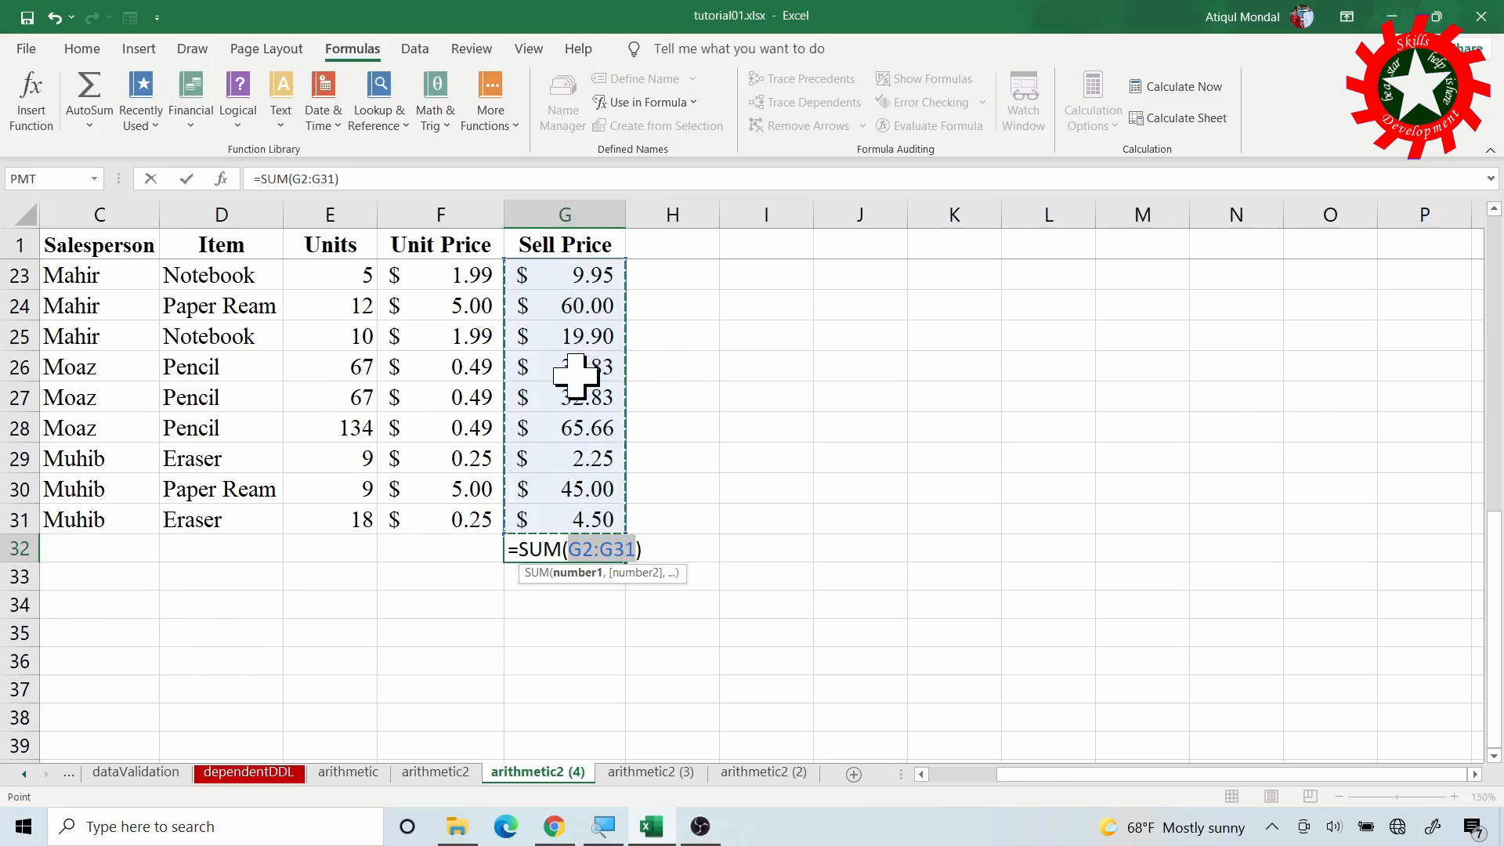
scroll(584, 395, "up", 7)
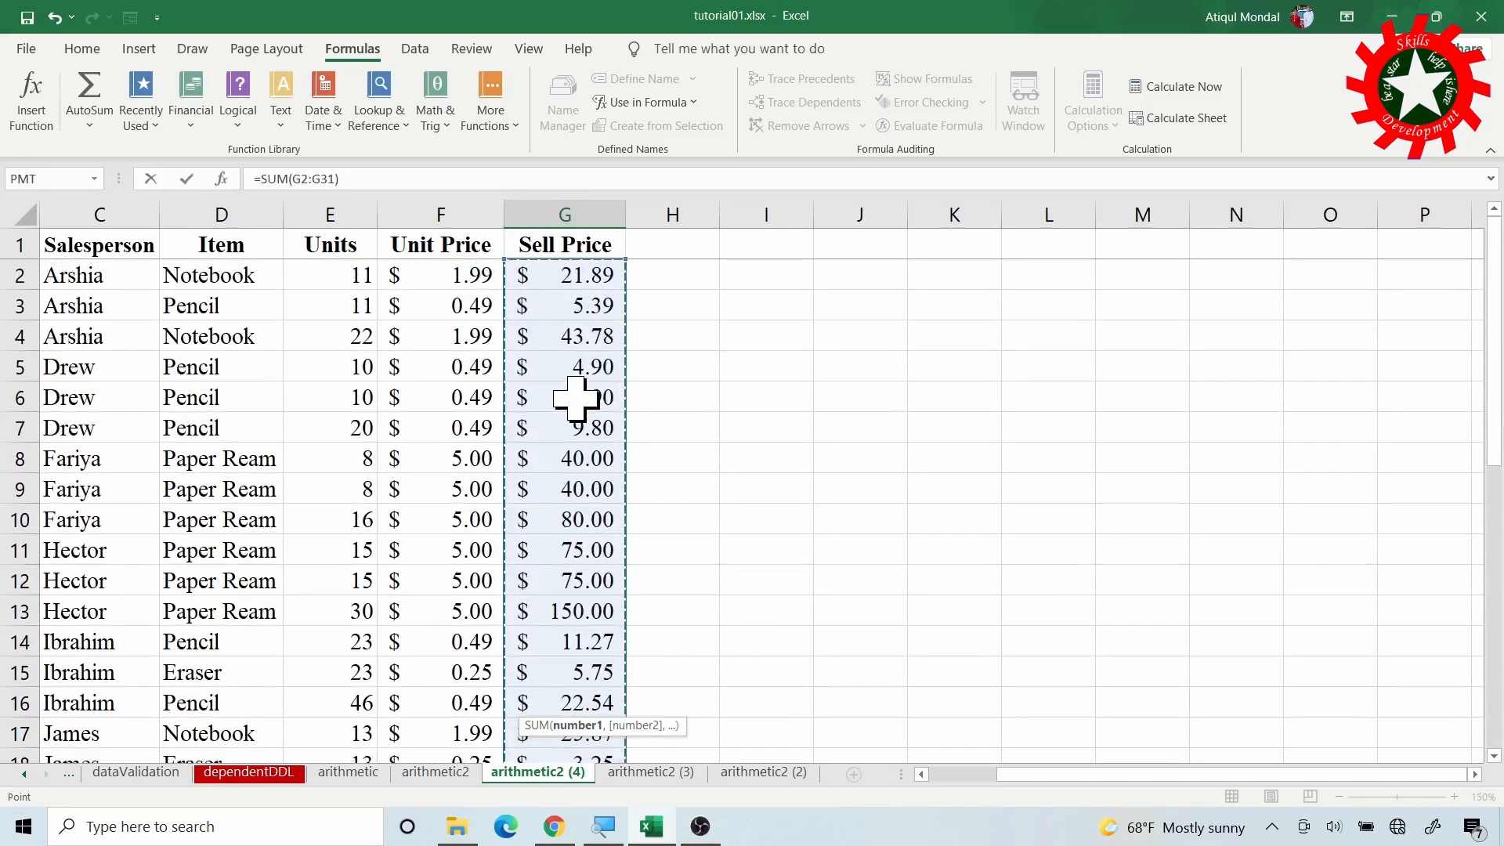
scroll(576, 398, "down", 8)
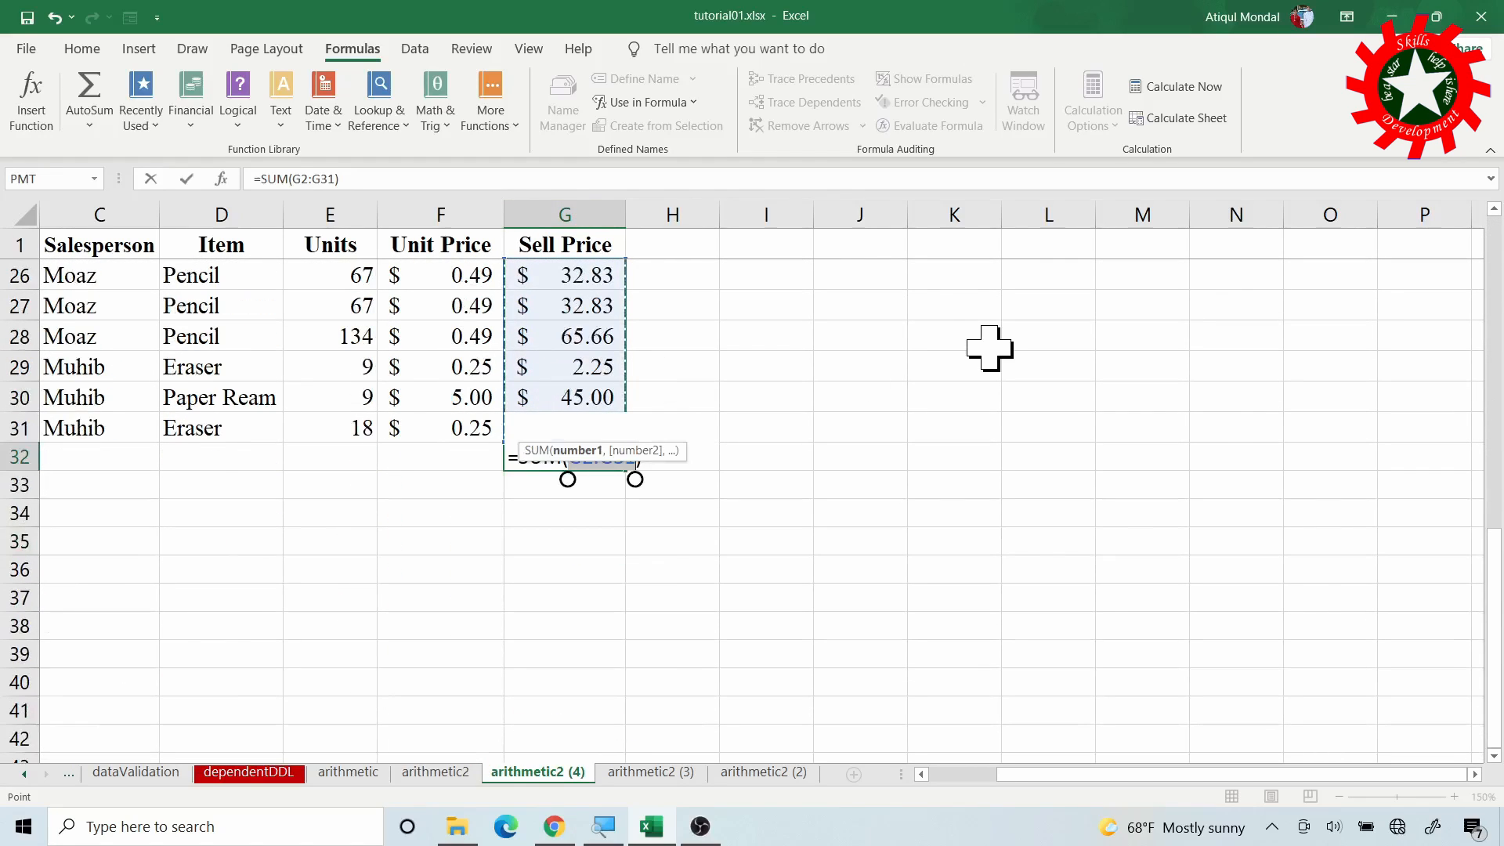
key("Return")
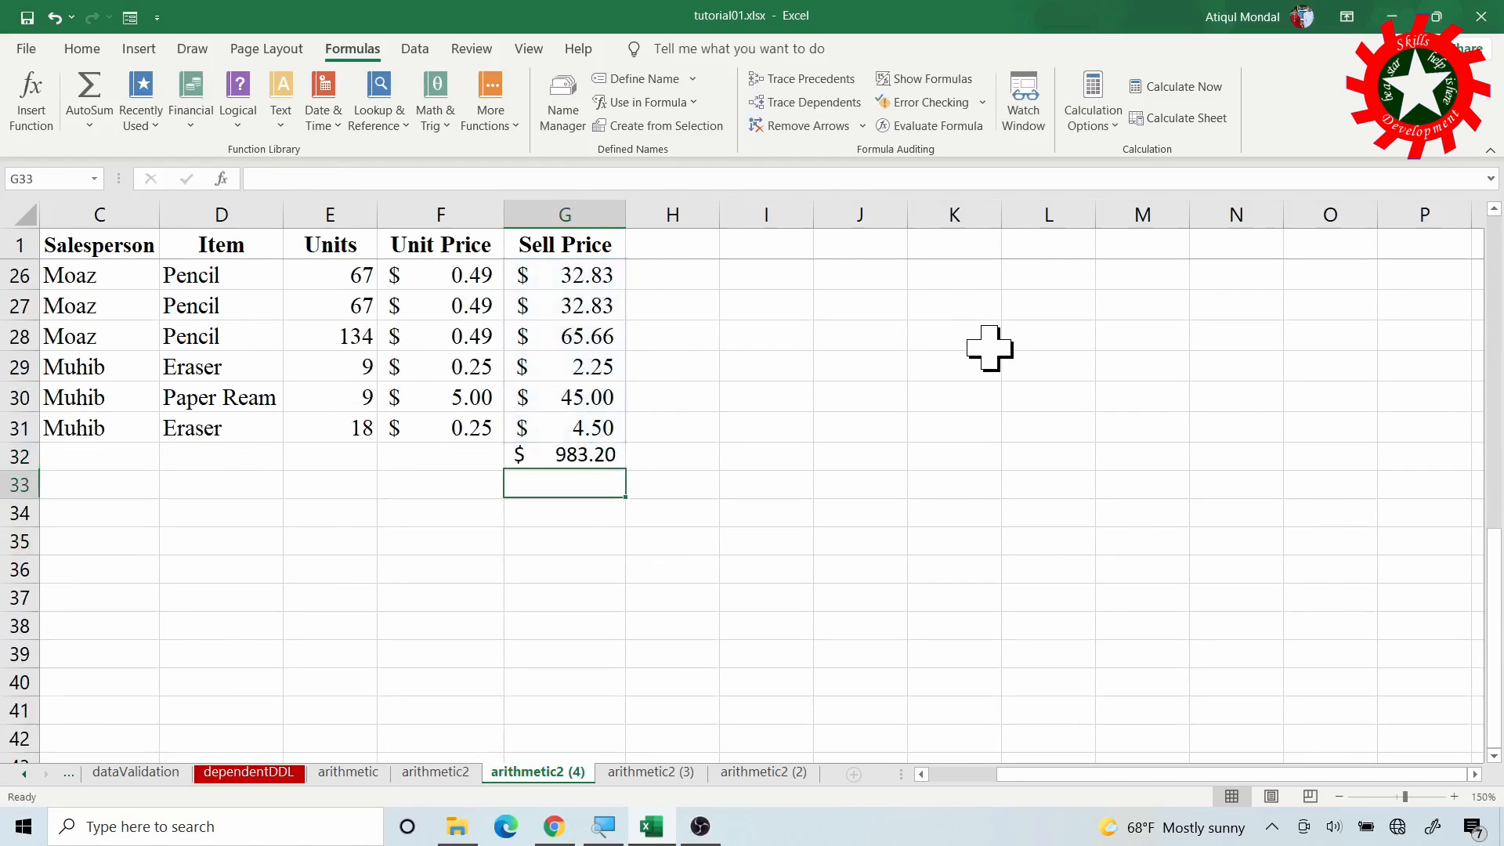
- Select the Sell Price values G2:G31, excluding the total, to check their sum against G32
left_click(593, 458)
left_click_drag(587, 427, 578, 278)
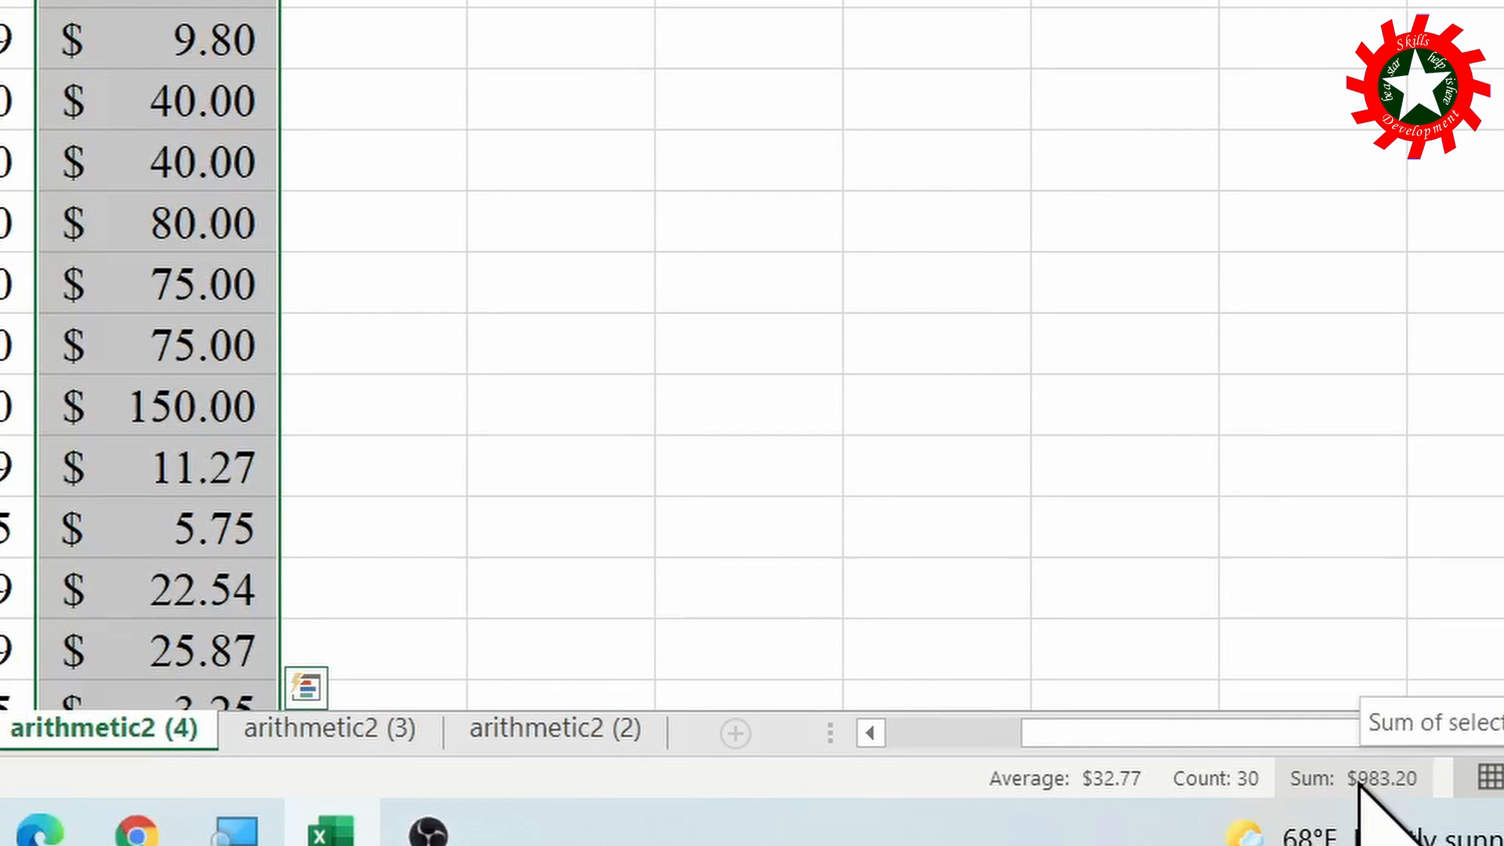
- Calculate the average of the Sell Price values G2:G31 in H32 using AutoSum's Average function
scroll(336, 227, "down", 10)
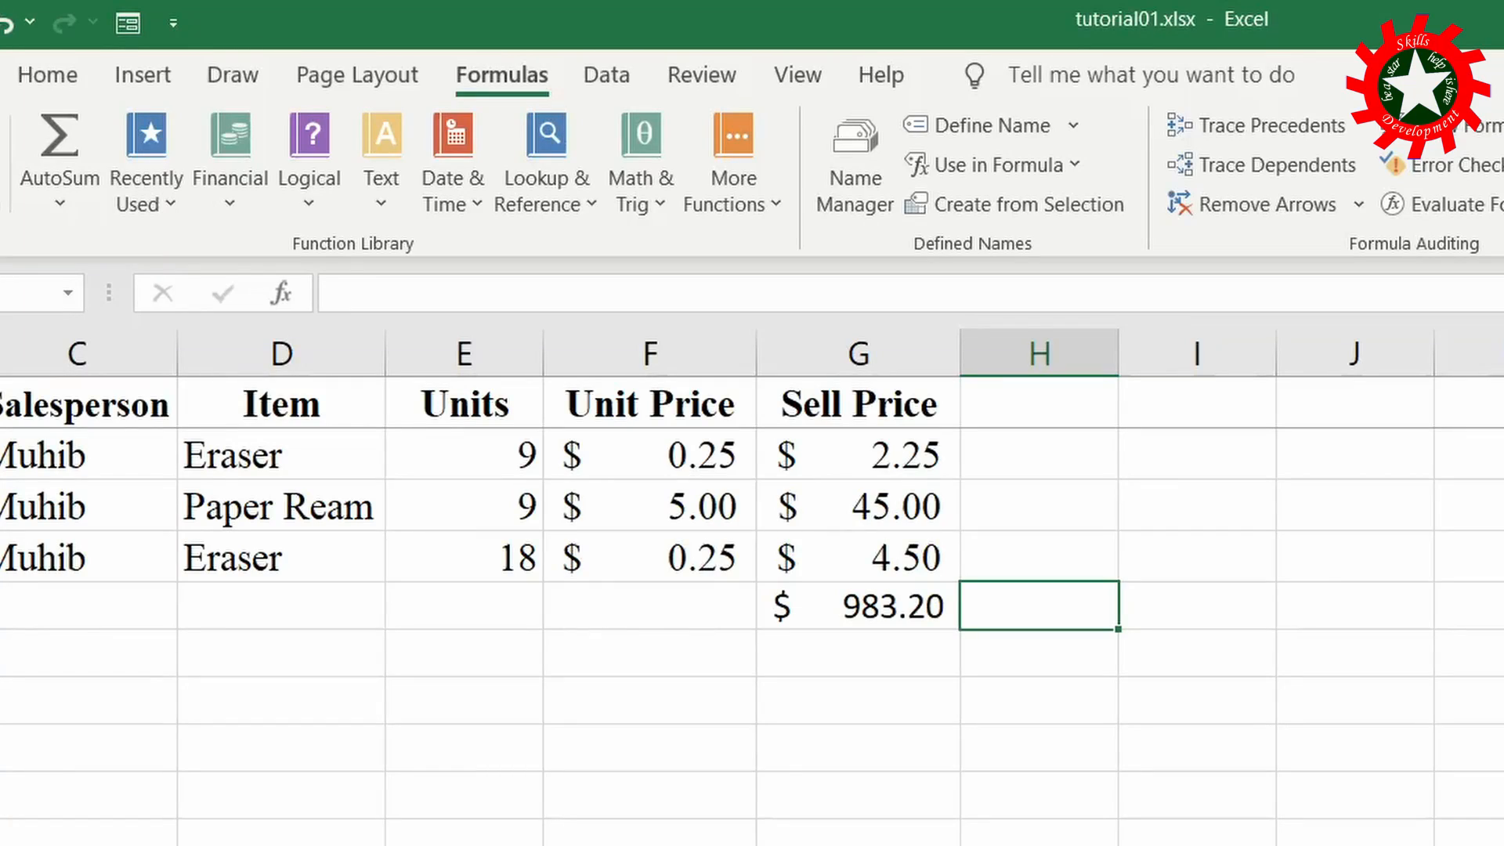
left_click(59, 206)
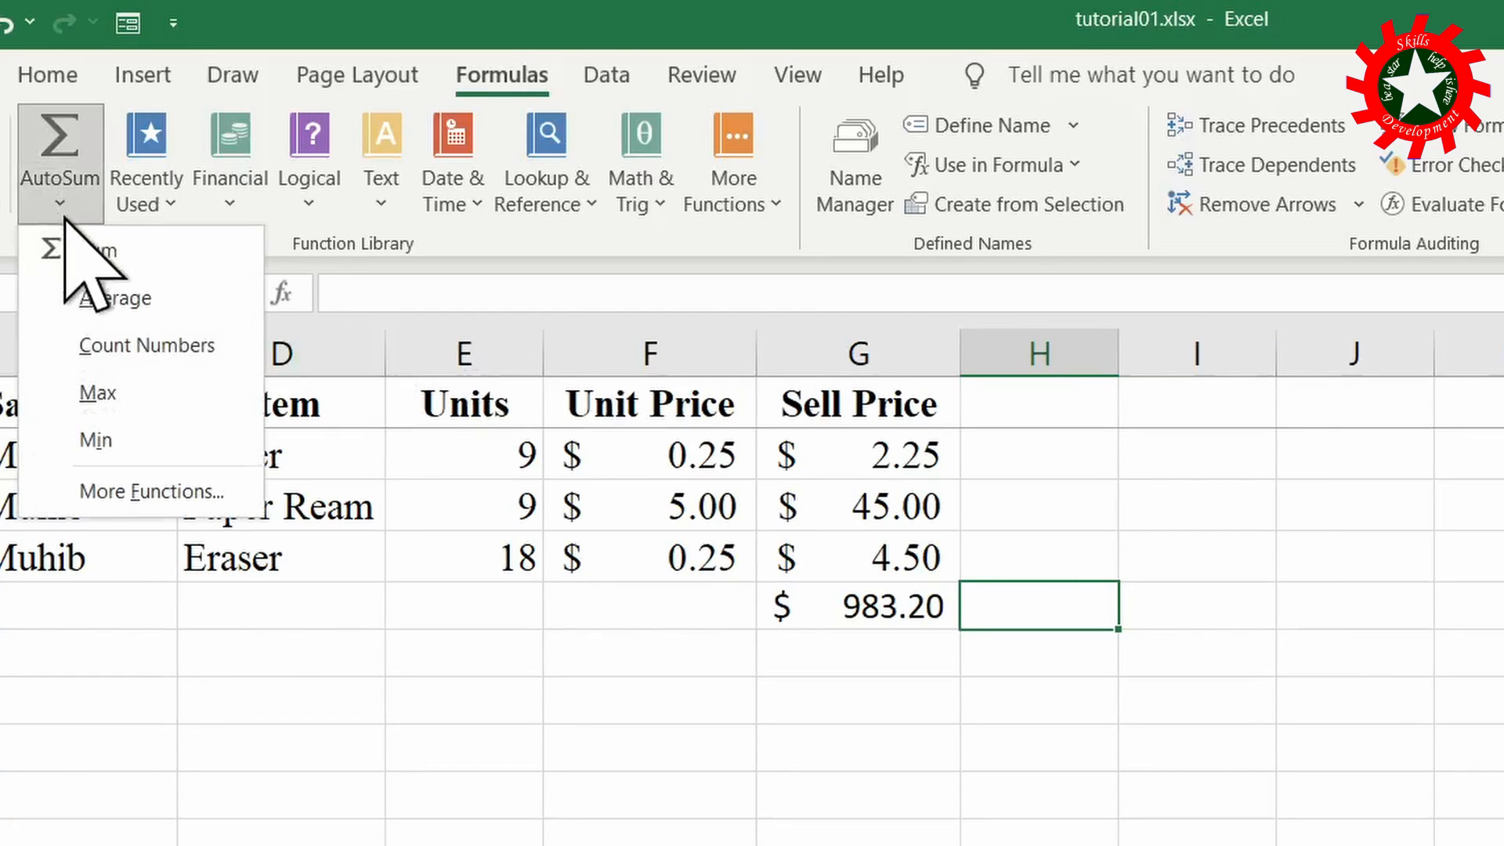
left_click(144, 305)
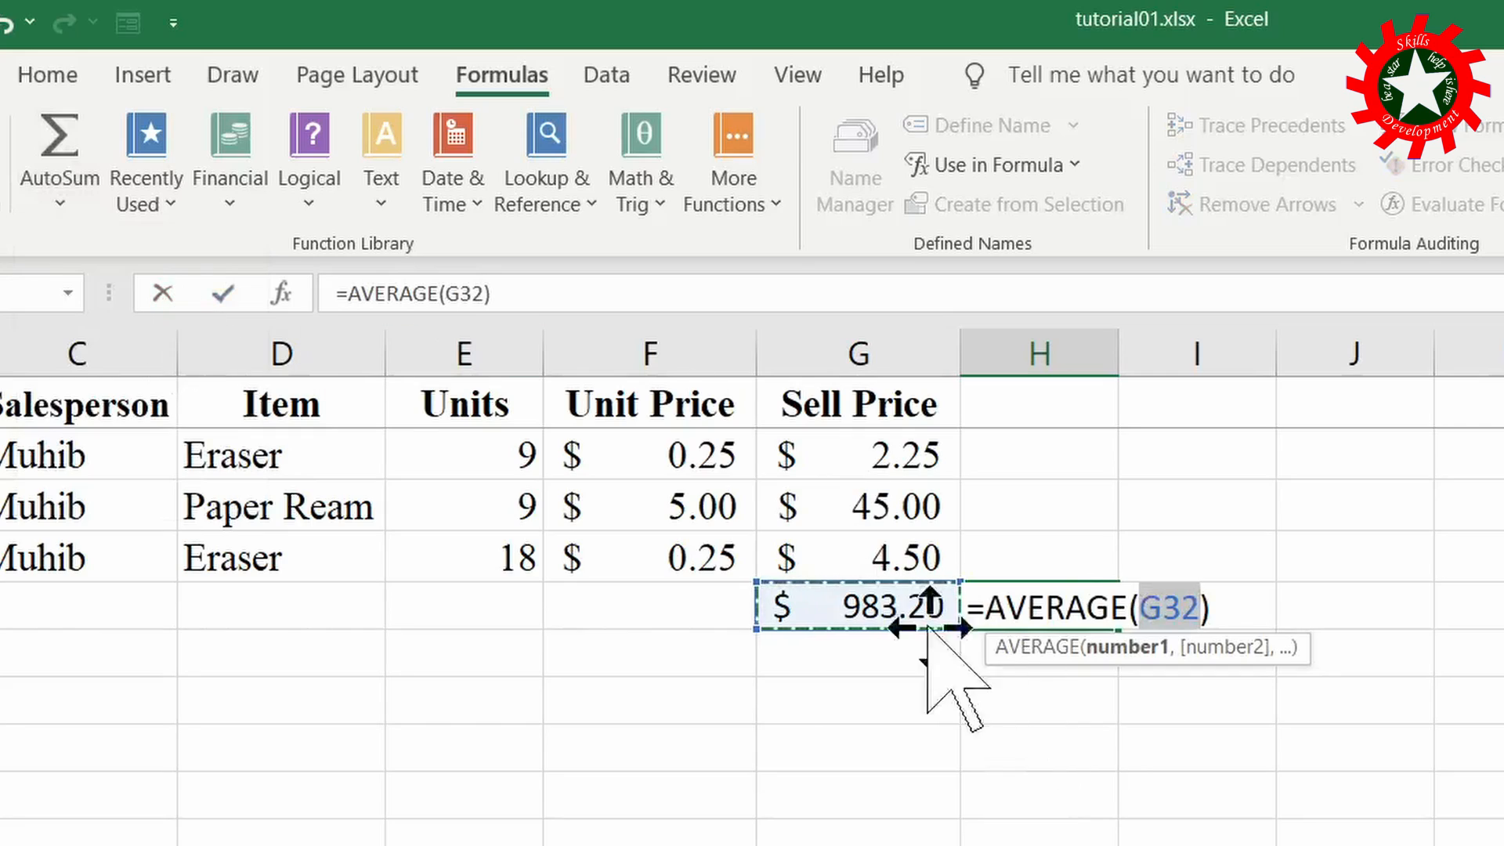
left_click_drag(877, 552, 867, 470)
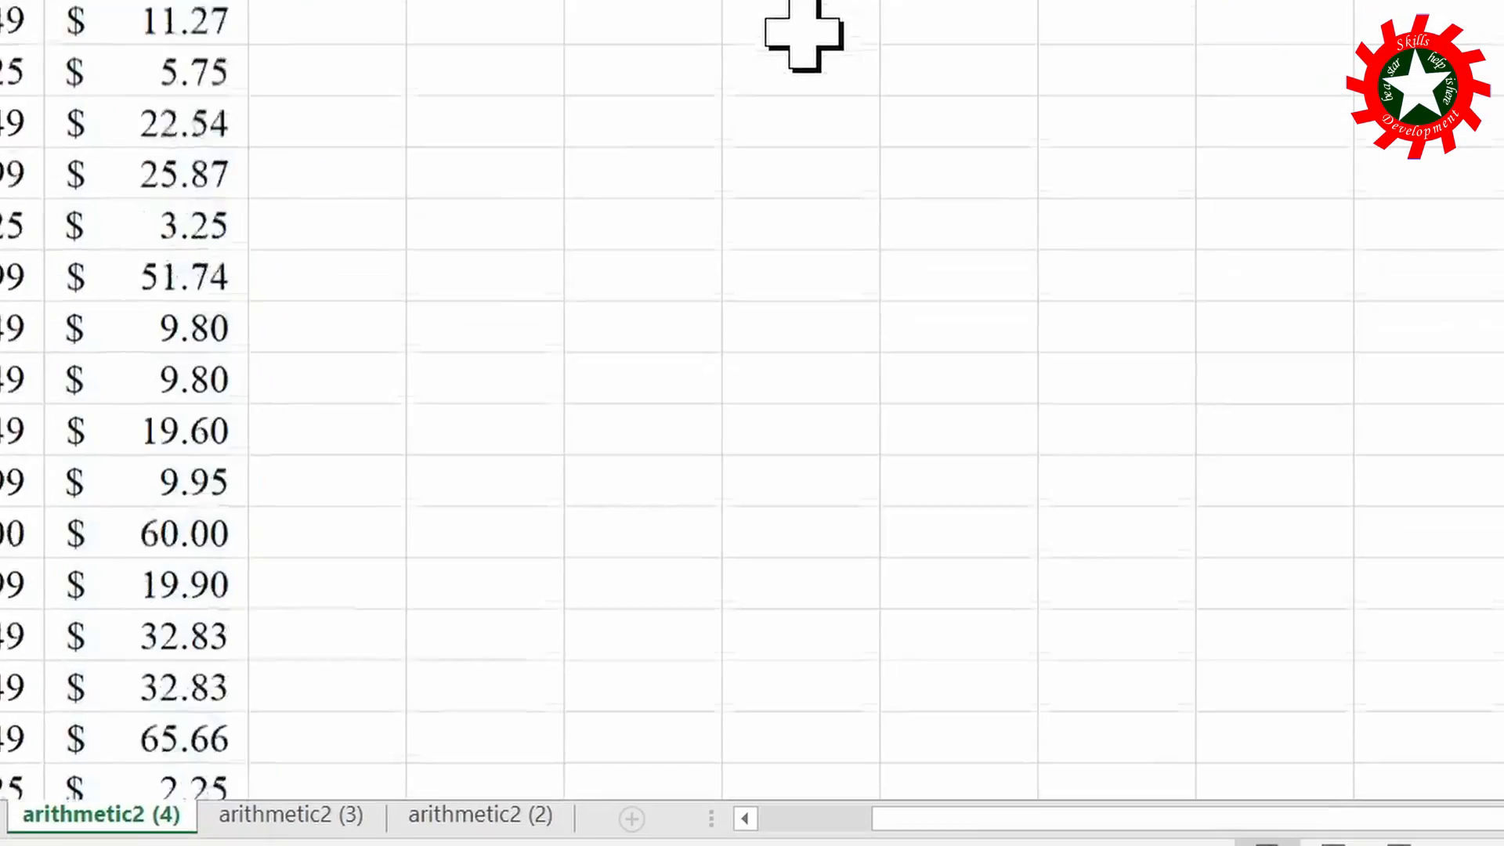
key("Return")
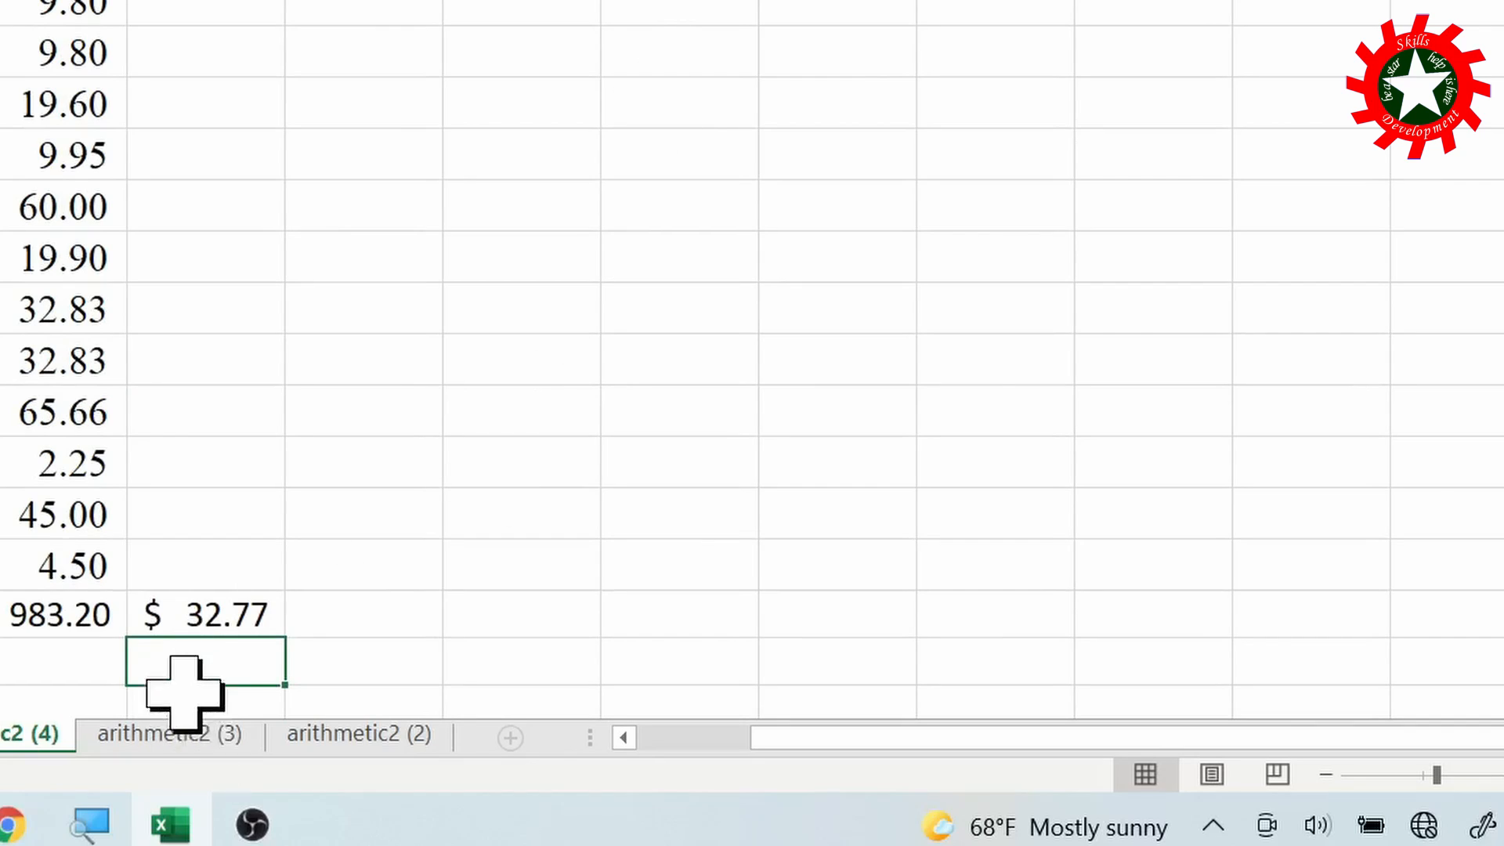
- Count the numeric Sell Price values G2:G31 in cell I32 with the formula =count(G2:G31)
left_click(332, 631)
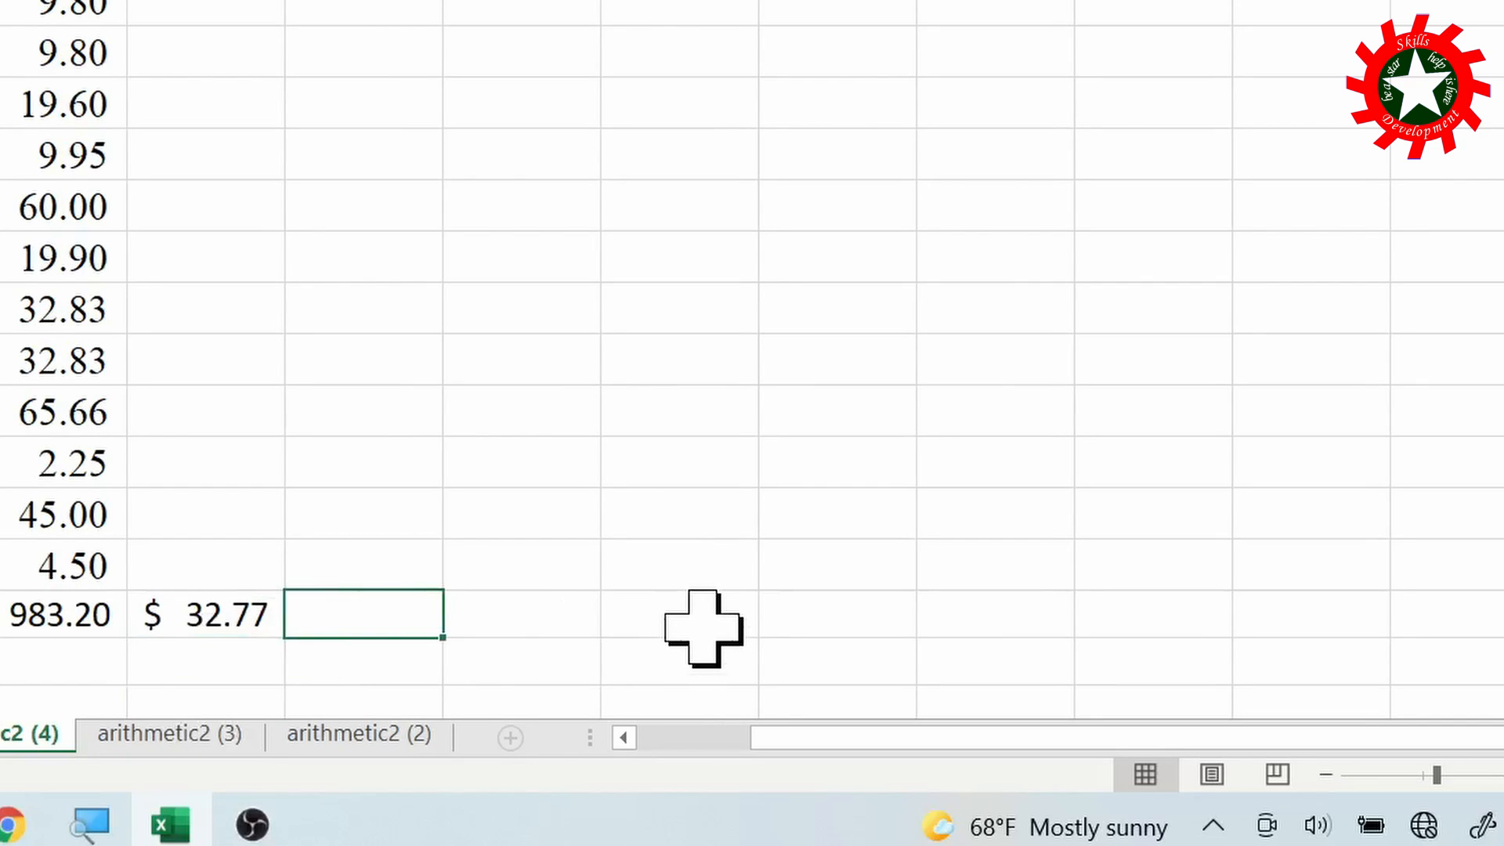
type("=")
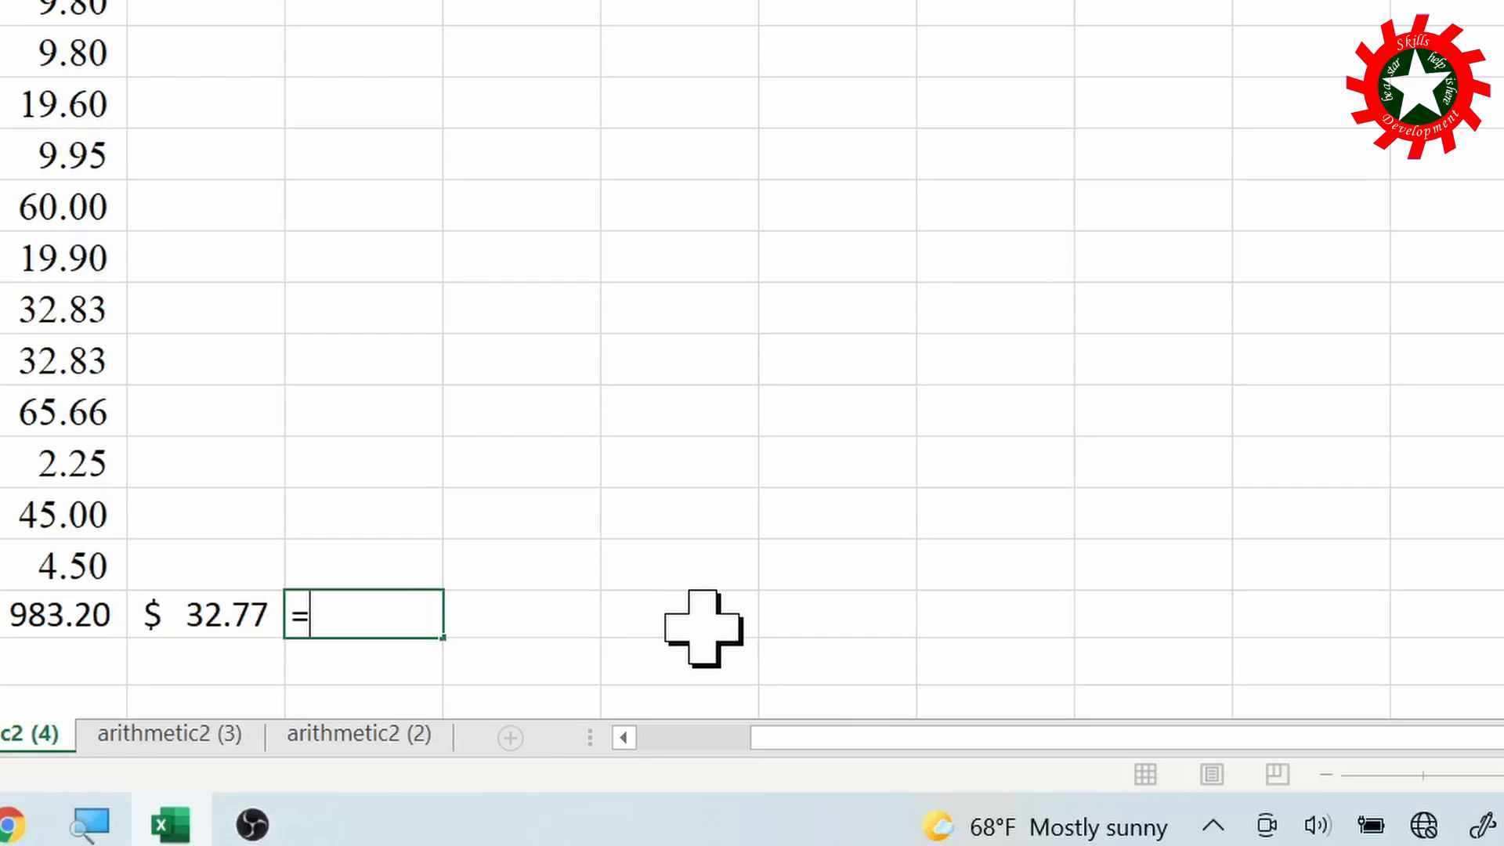
type("Coun")
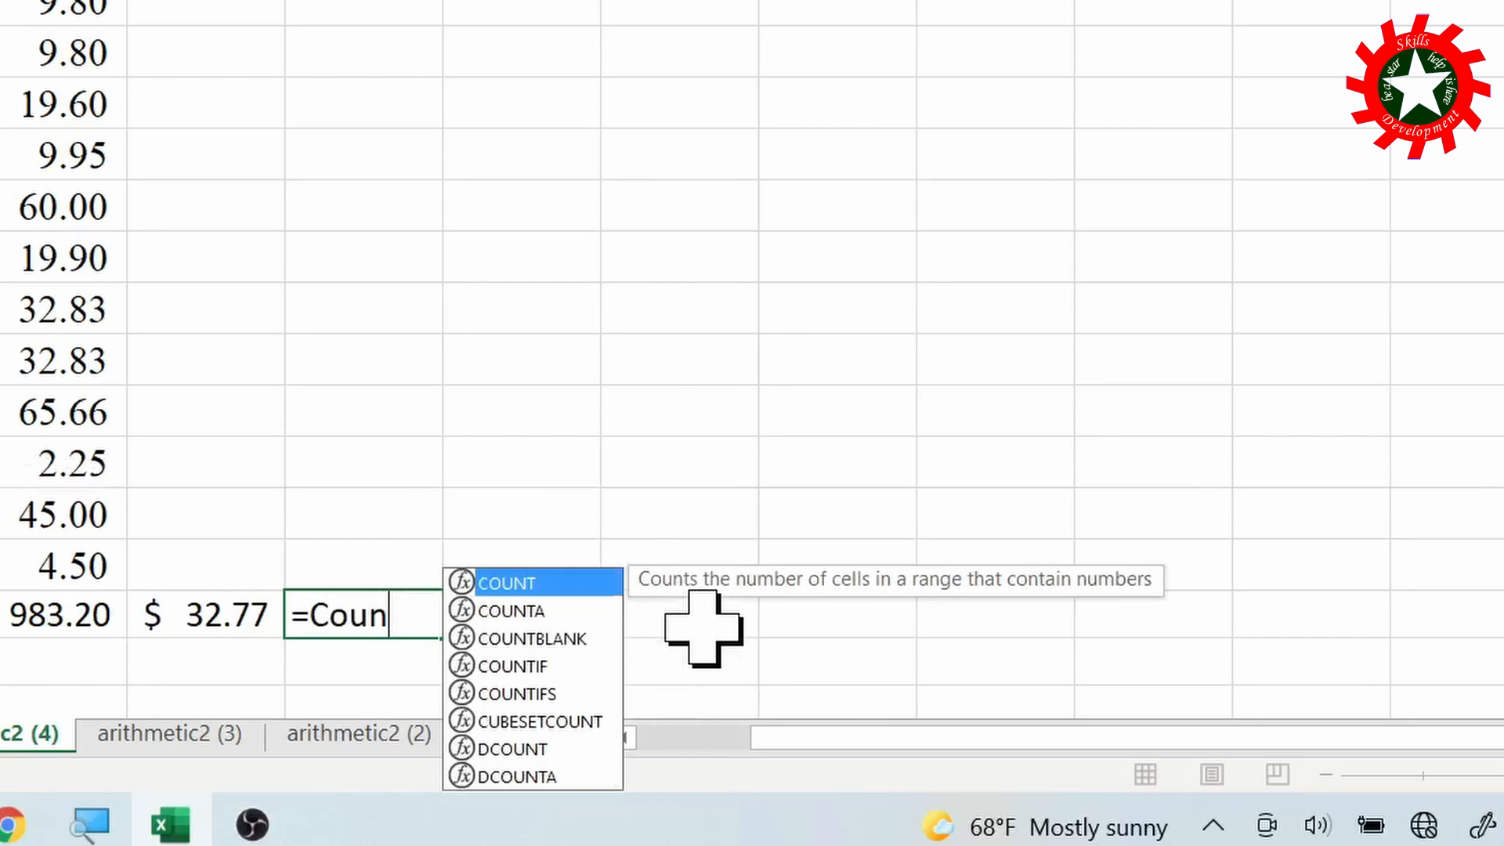
type("t(")
scroll(702, 627, "down", 2)
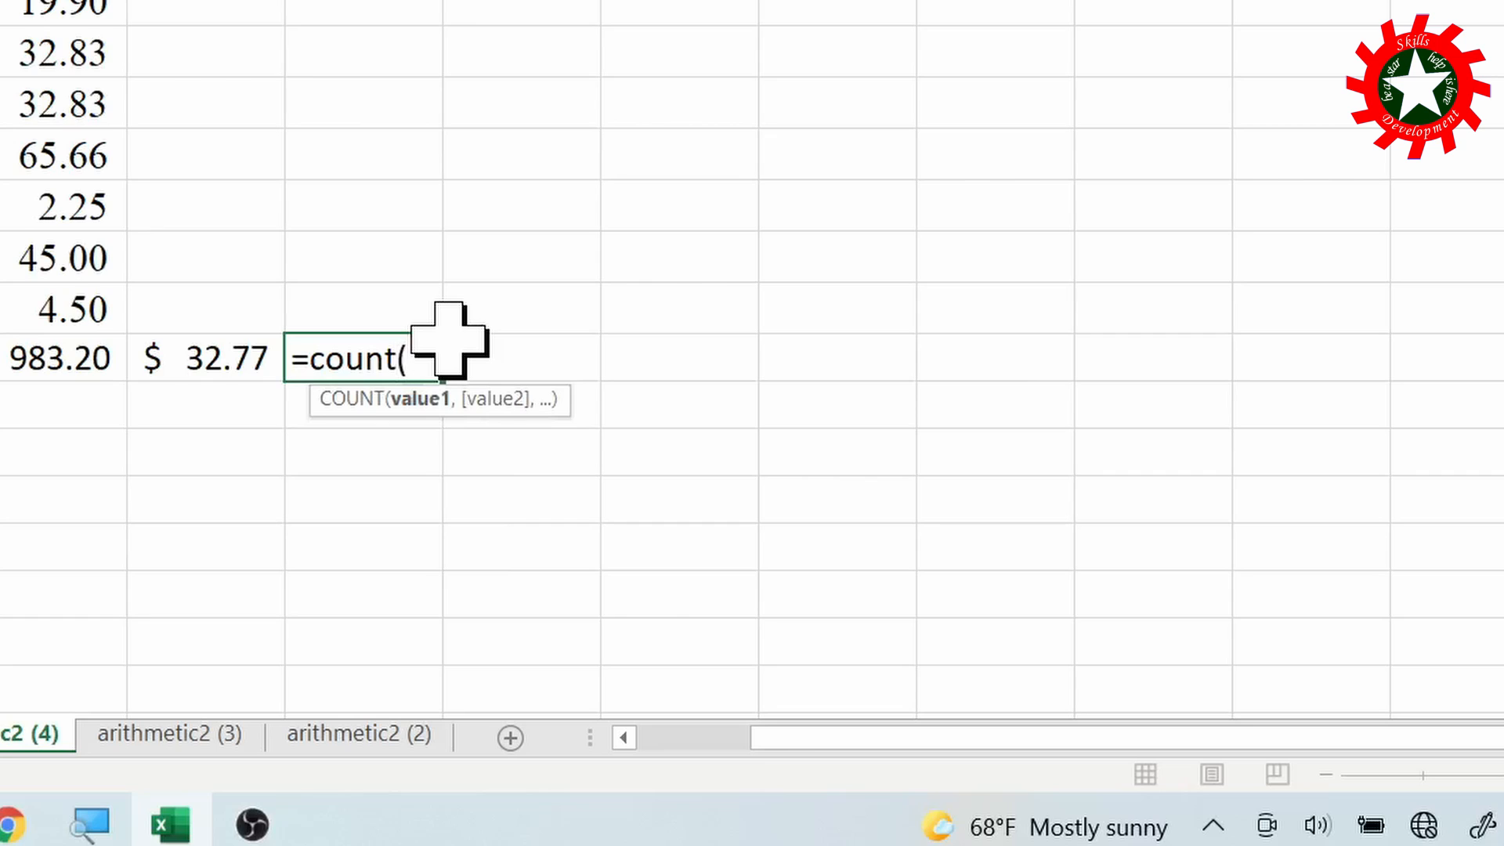
left_click_drag(27, 290, 23, 3)
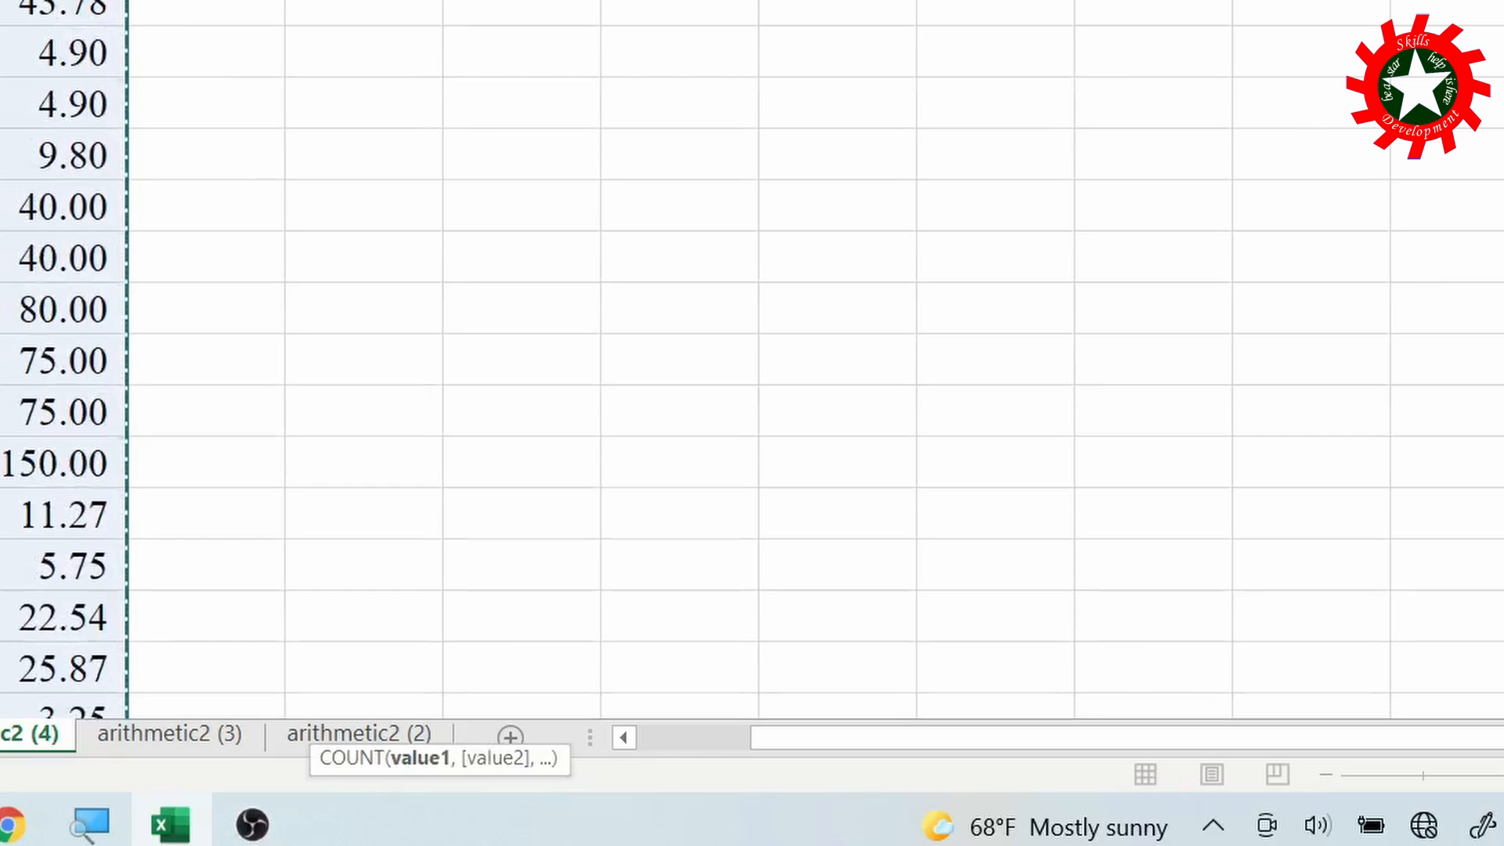
type(")")
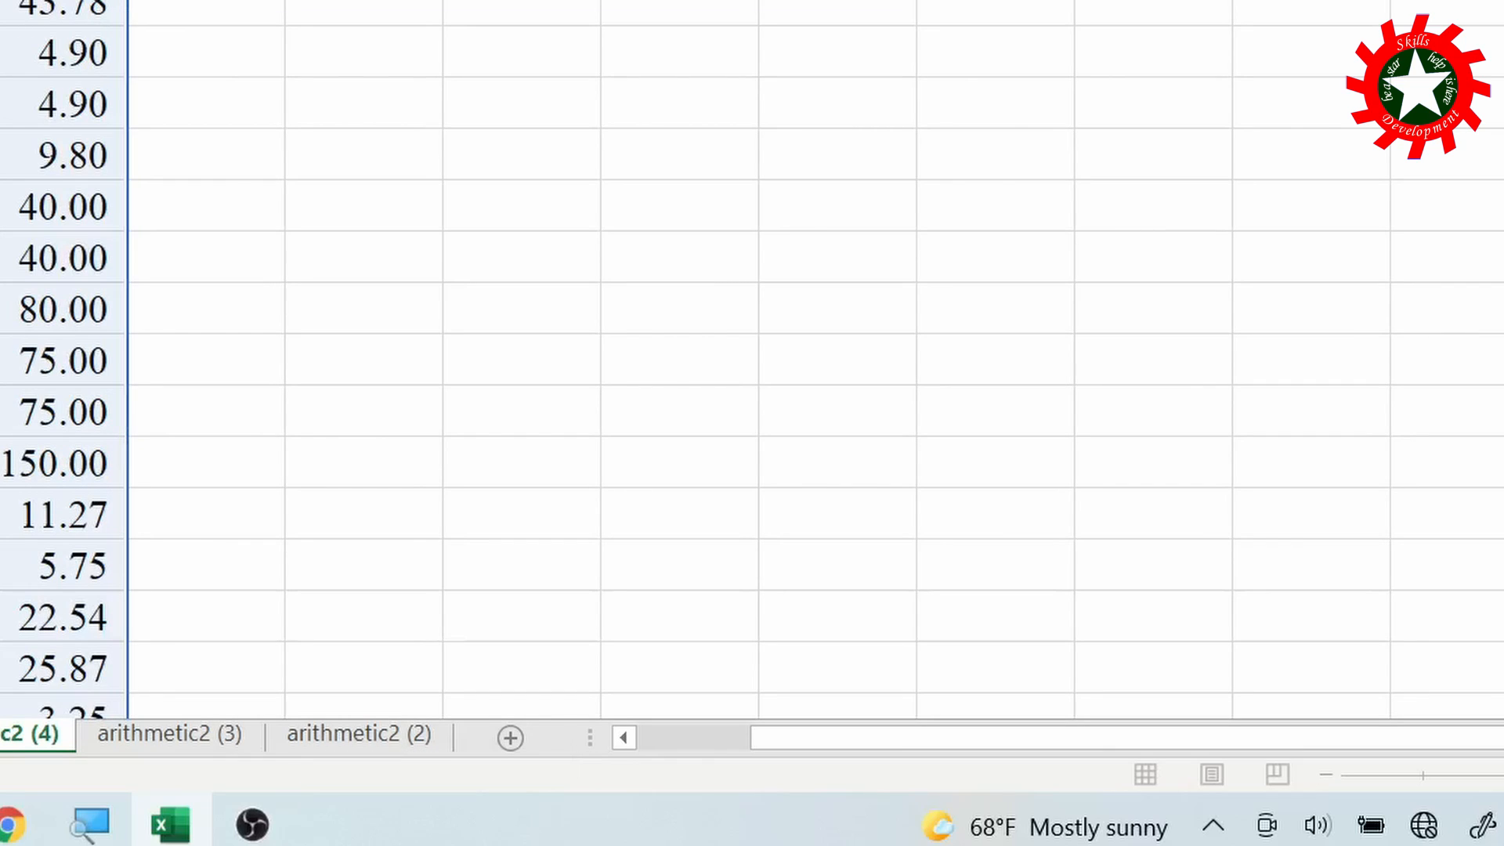
scroll(420, 209, "down", 6)
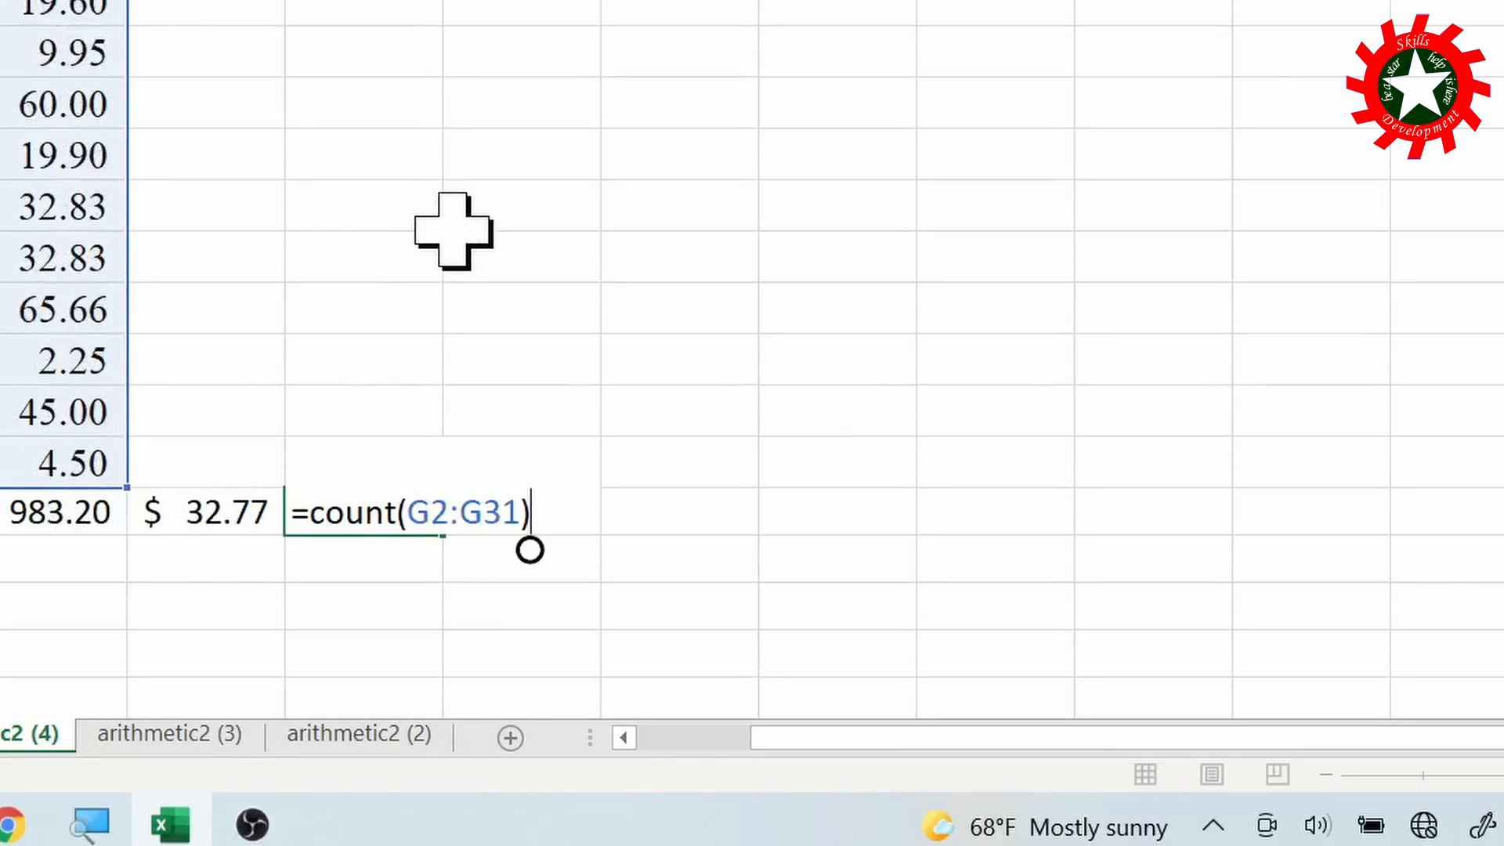
scroll(448, 227, "up", 2)
scroll(451, 227, "down", 3)
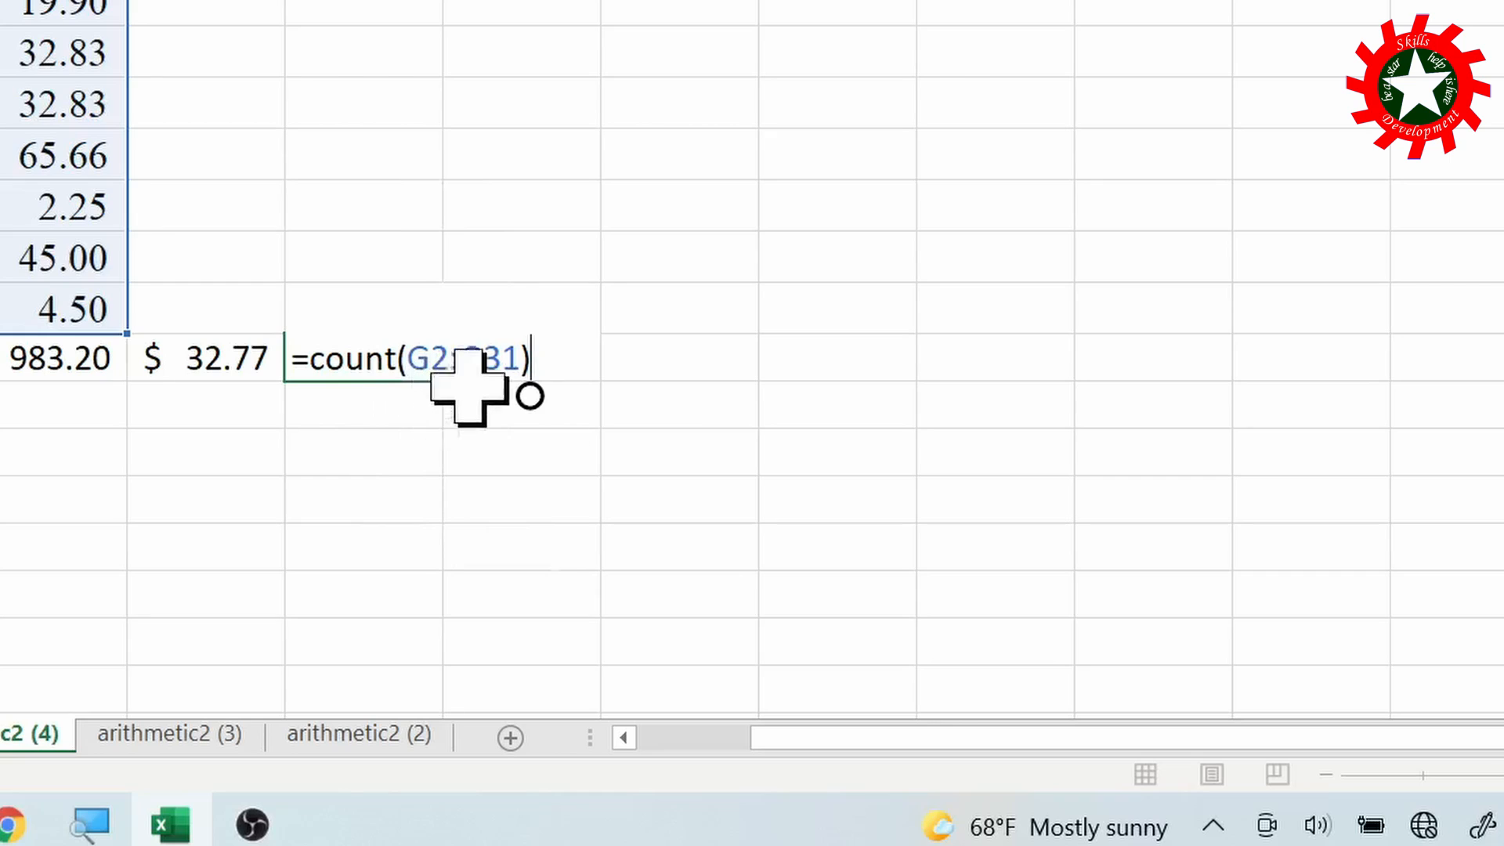
key("Return")
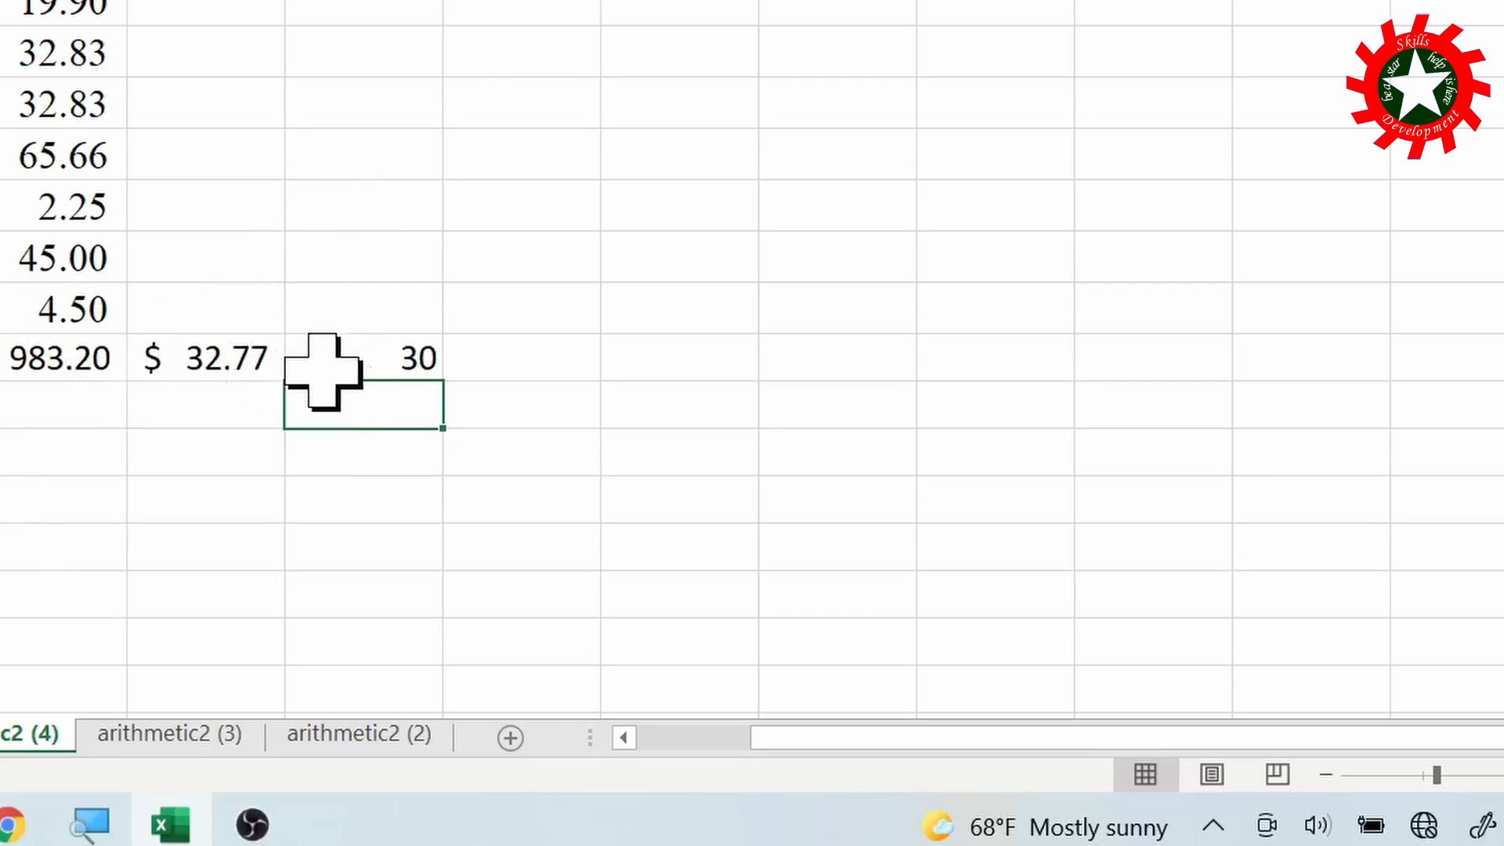
- Select the Sell Price values G2:G31 to check their count against the COUNT result in I32
scroll(369, 362, "up", 6)
left_click_drag(371, 358, 369, 360)
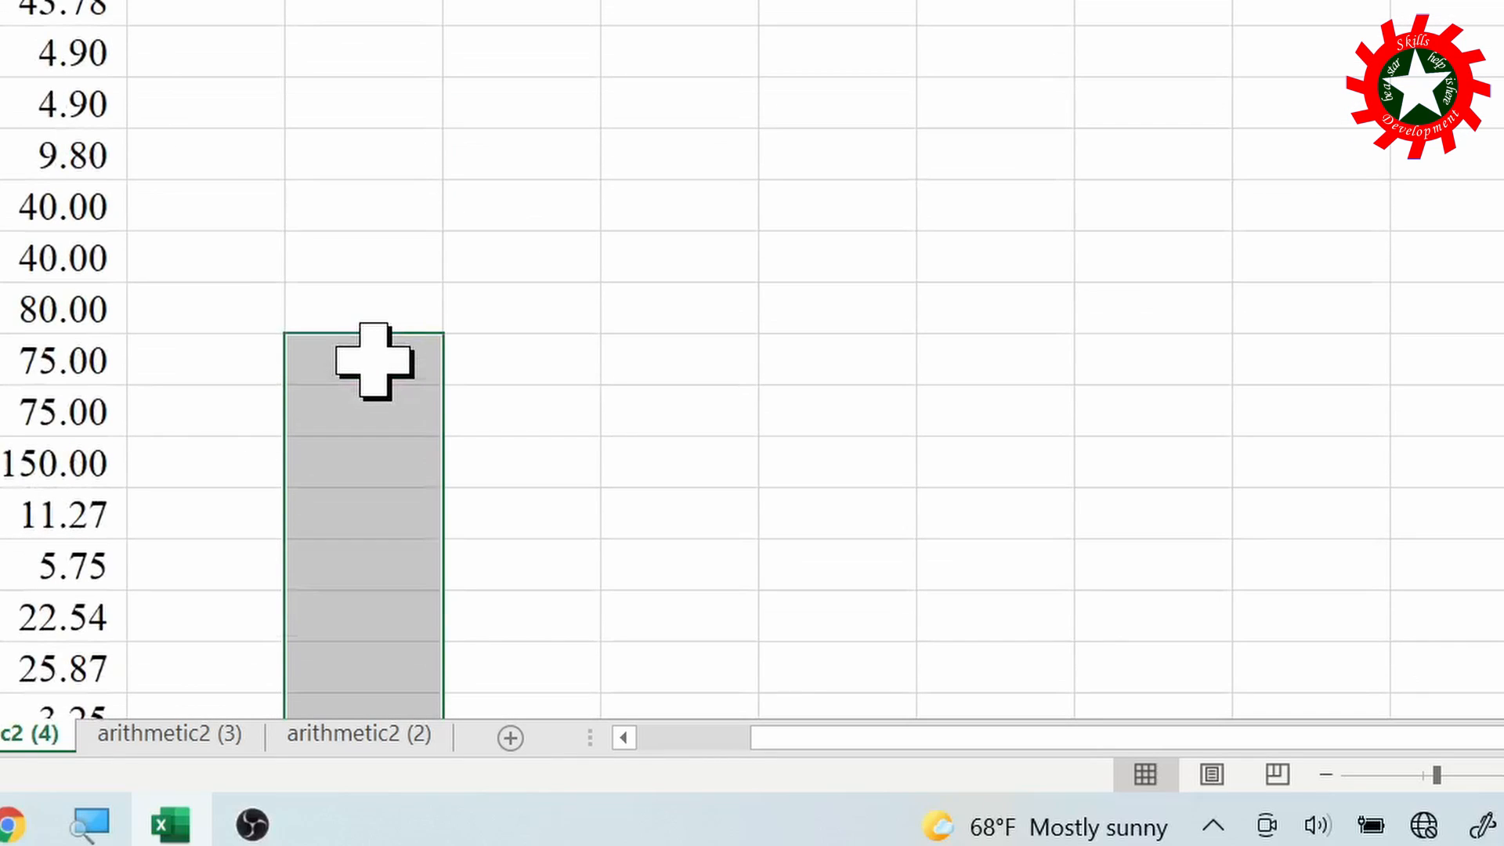
scroll(454, 258, "down", 6)
scroll(477, 223, "down", 2)
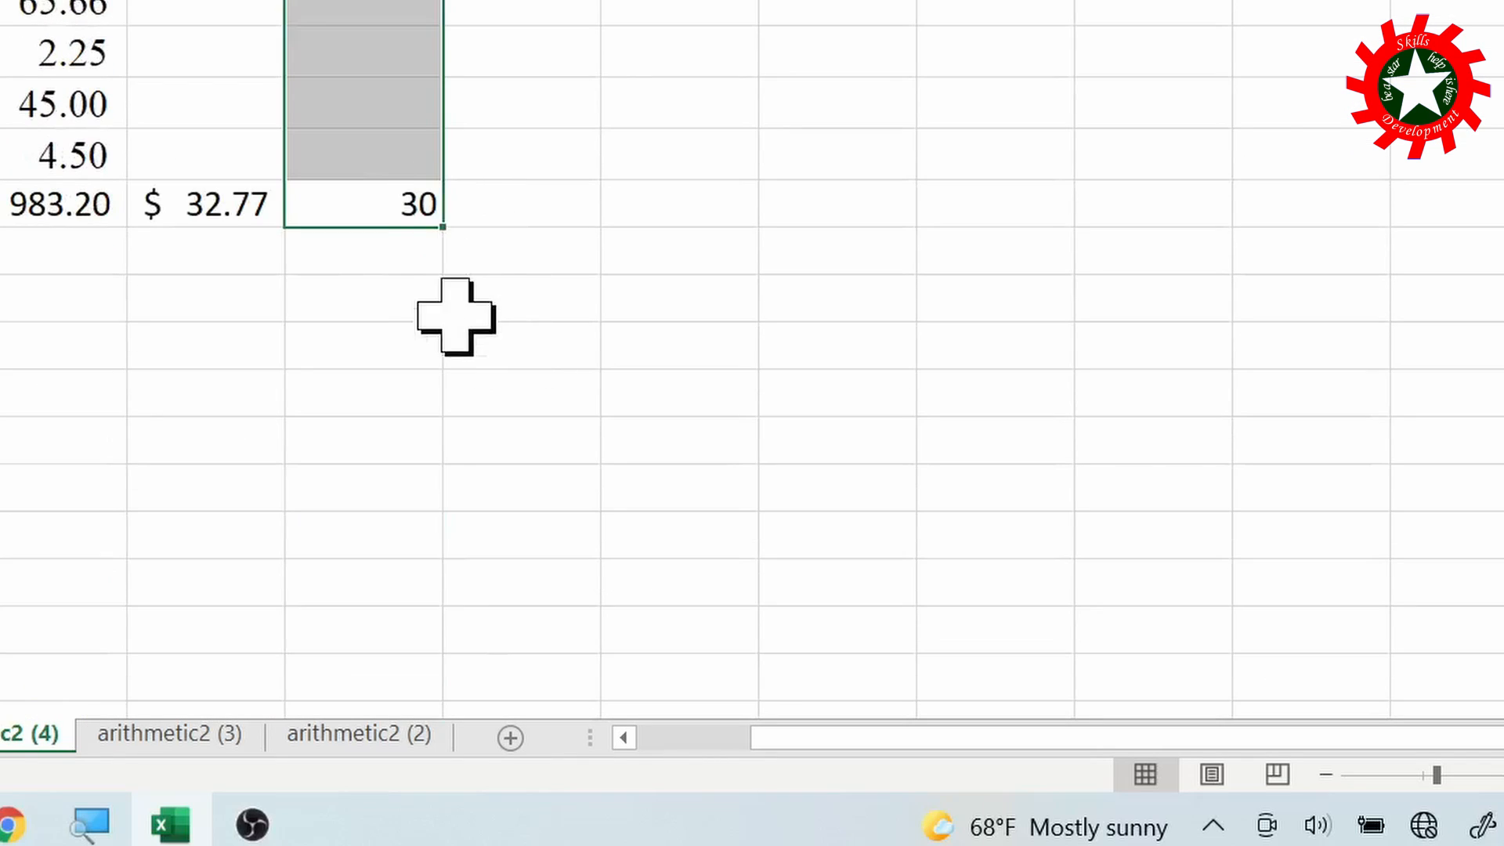
left_click(377, 210)
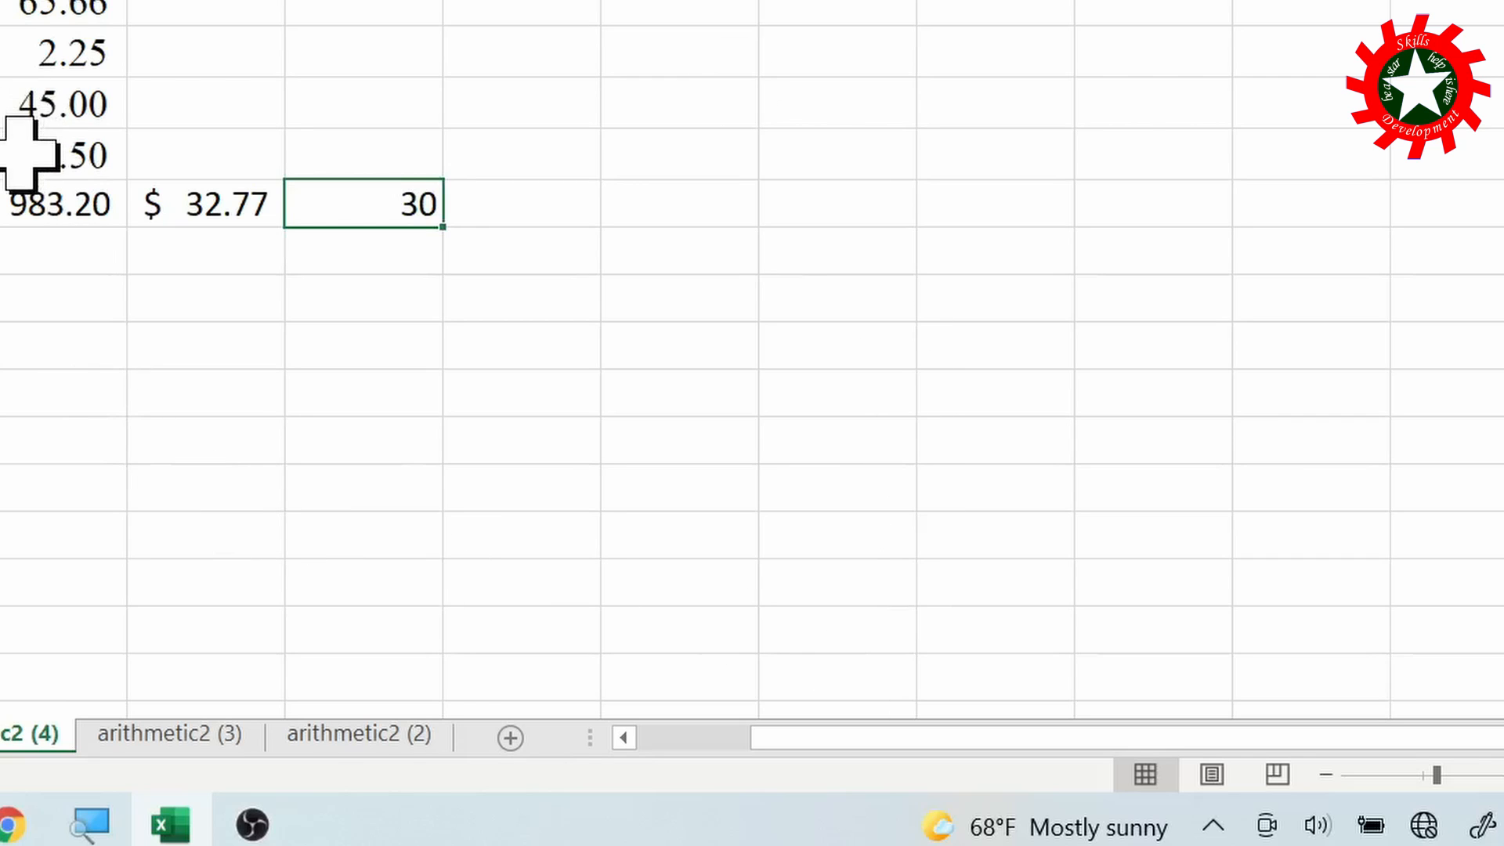
left_click_drag(27, 153, 32, 1)
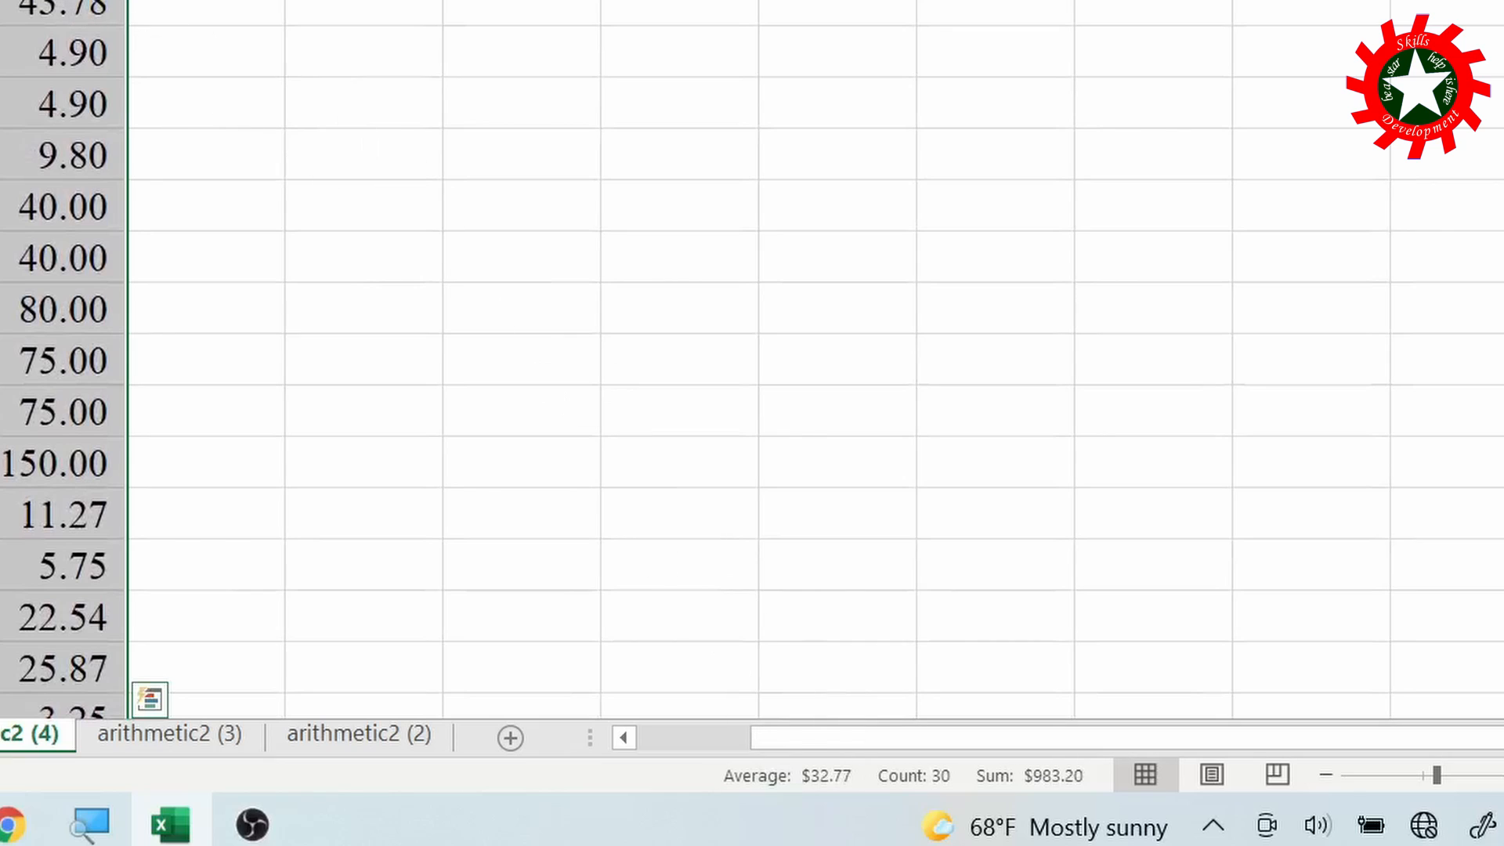
scroll(631, 426, "down", 8)
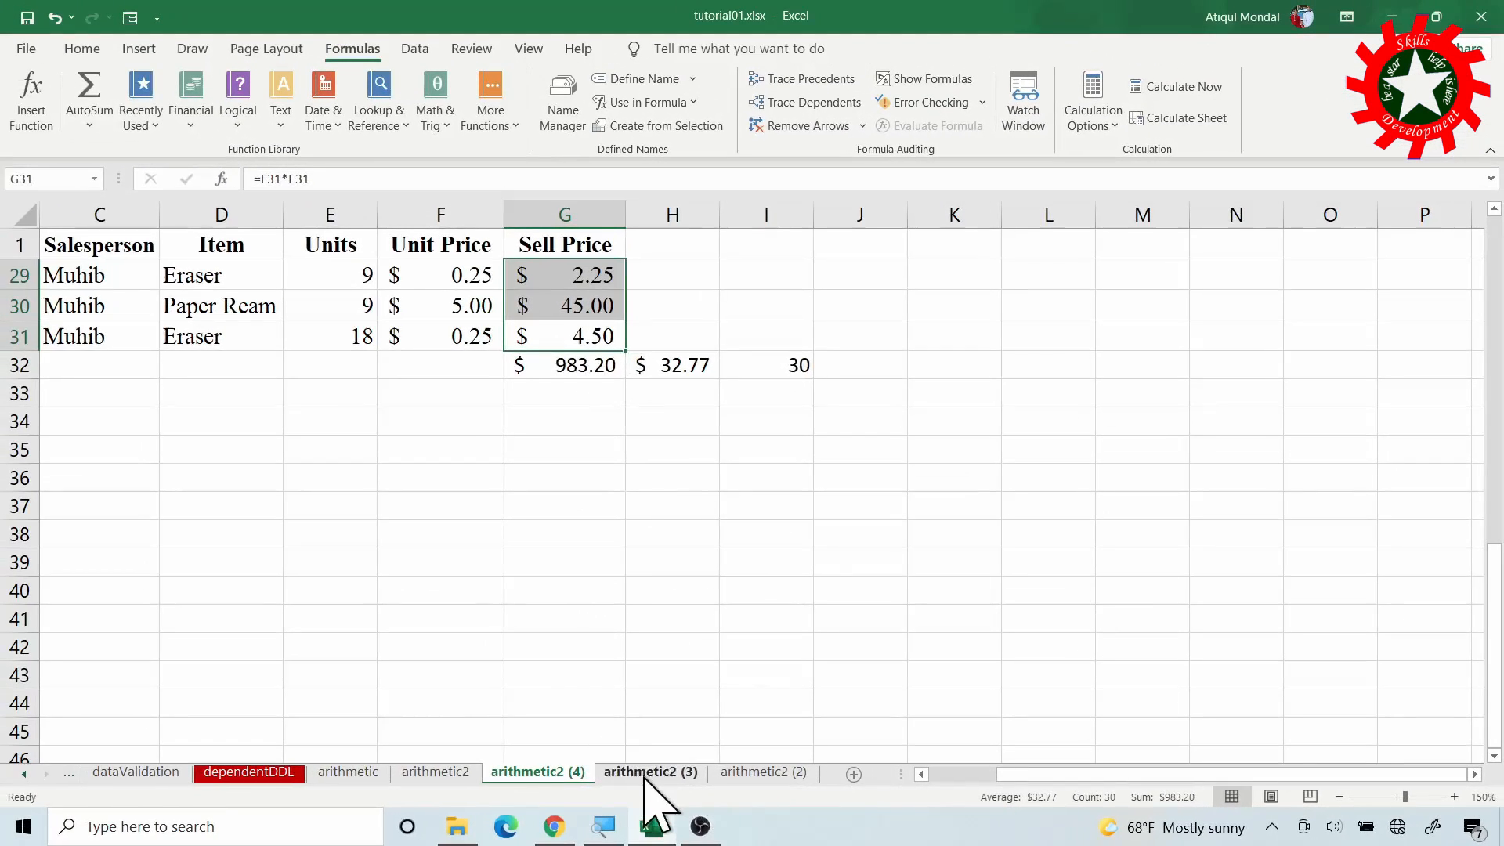
- Switch to the arithmetic2 (3) sheet and look over its sales table from the Order Date column onward
left_click(446, 771)
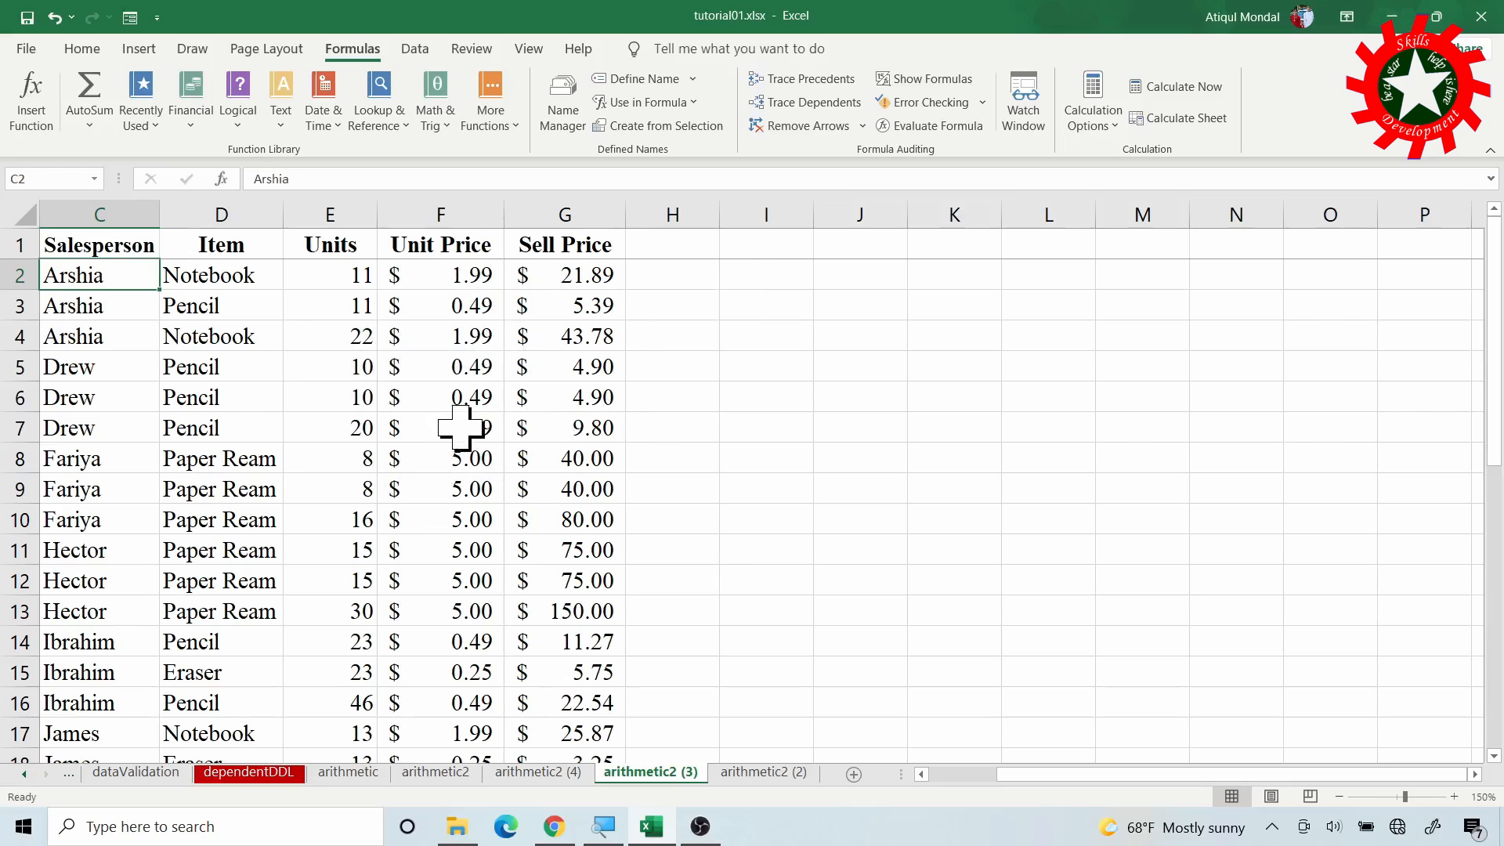
scroll(460, 427, "down", 10)
scroll(458, 427, "up", 10)
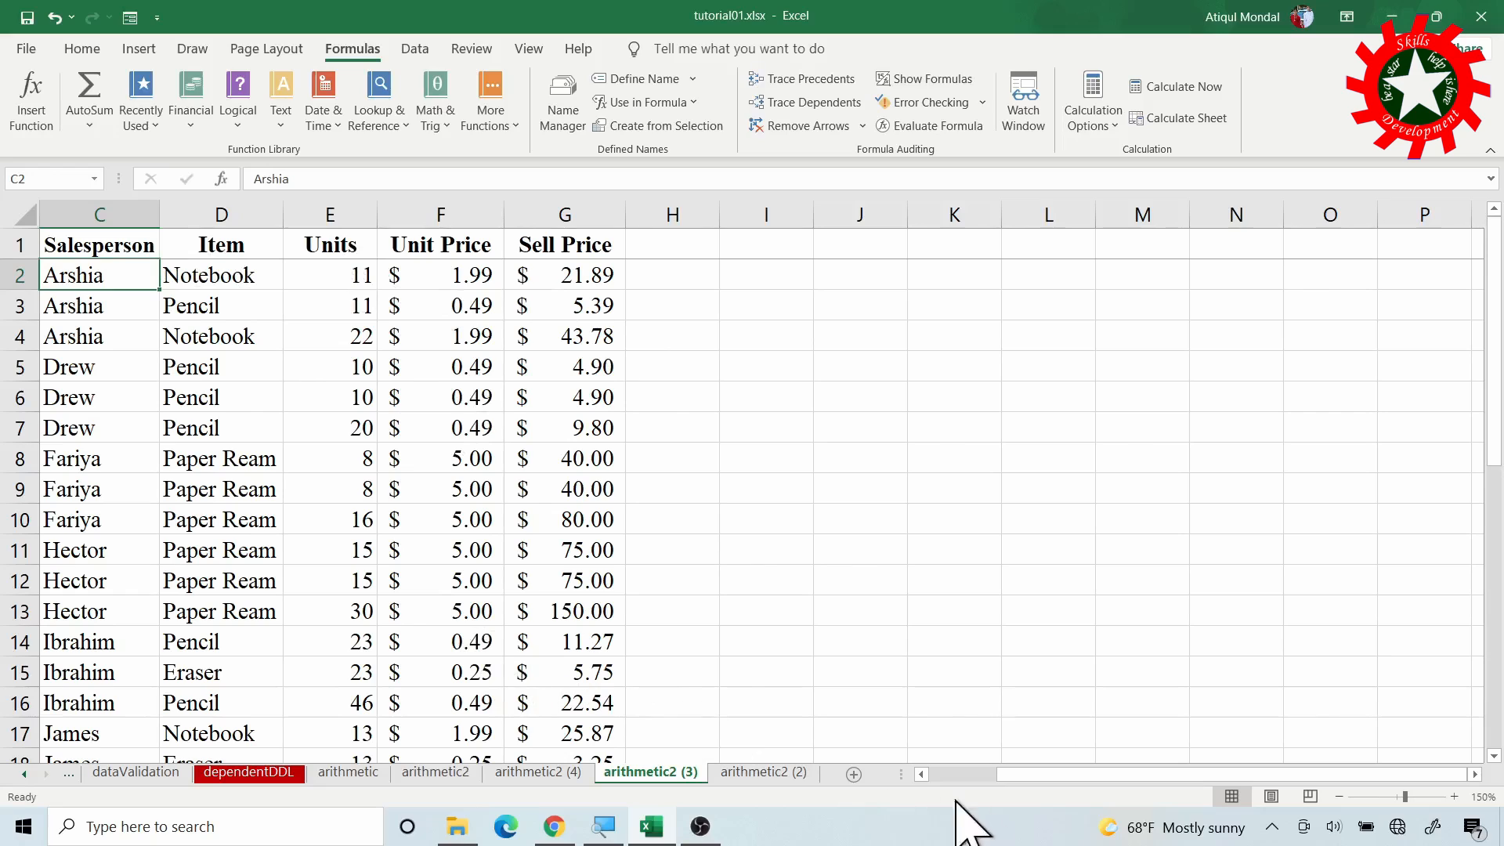
left_click_drag(1034, 775, 956, 783)
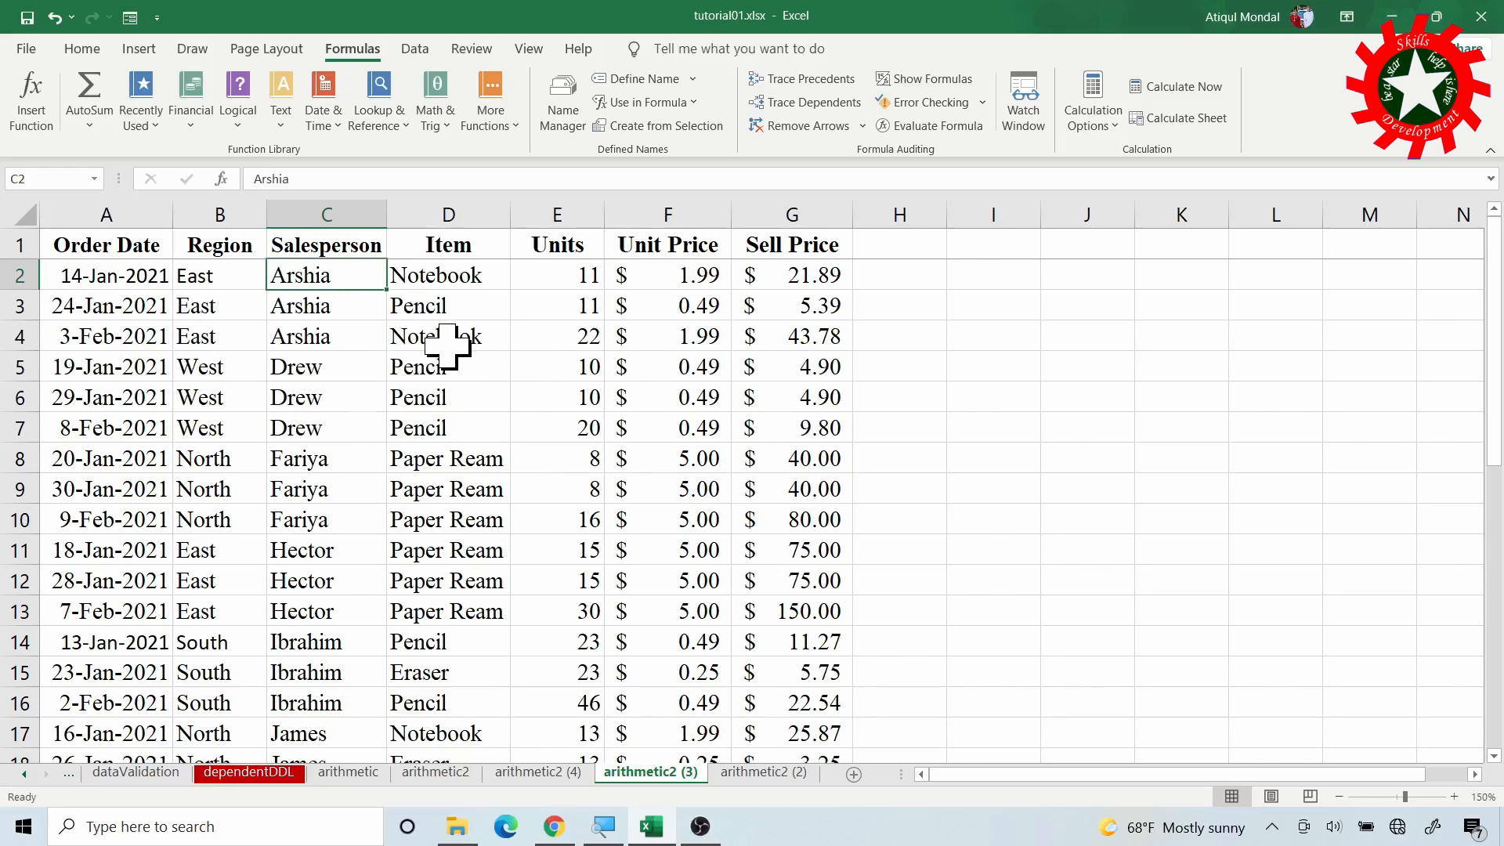
- Select the whole sales table on the arithmetic2 (3) sheet and sort it by Item, on cell values, from A to Z
key("ctrl+a")
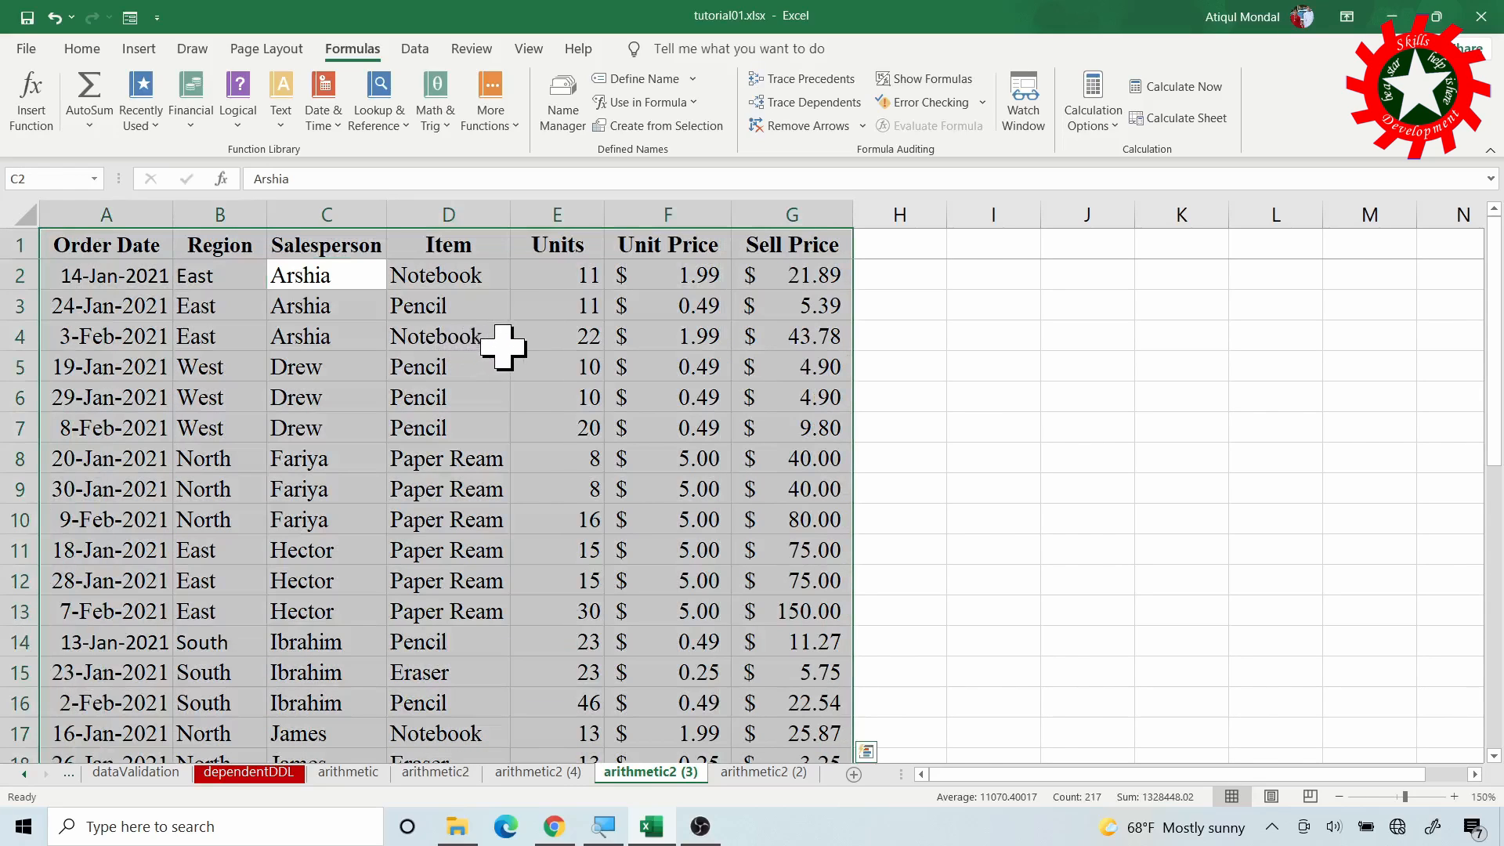
key("ctrl+q")
scroll(564, 345, "down", 8)
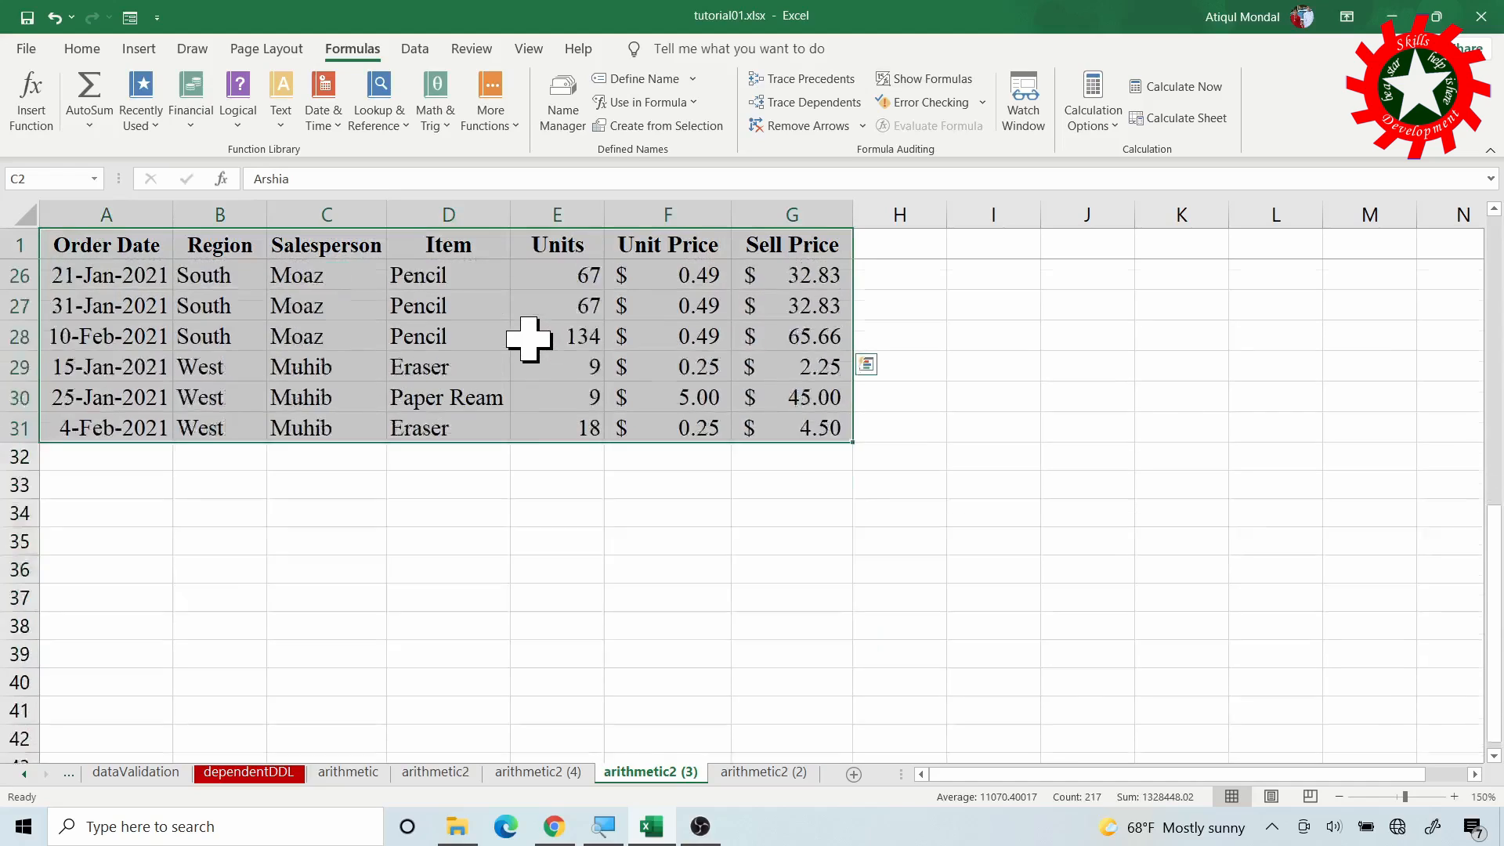
scroll(531, 336, "up", 8)
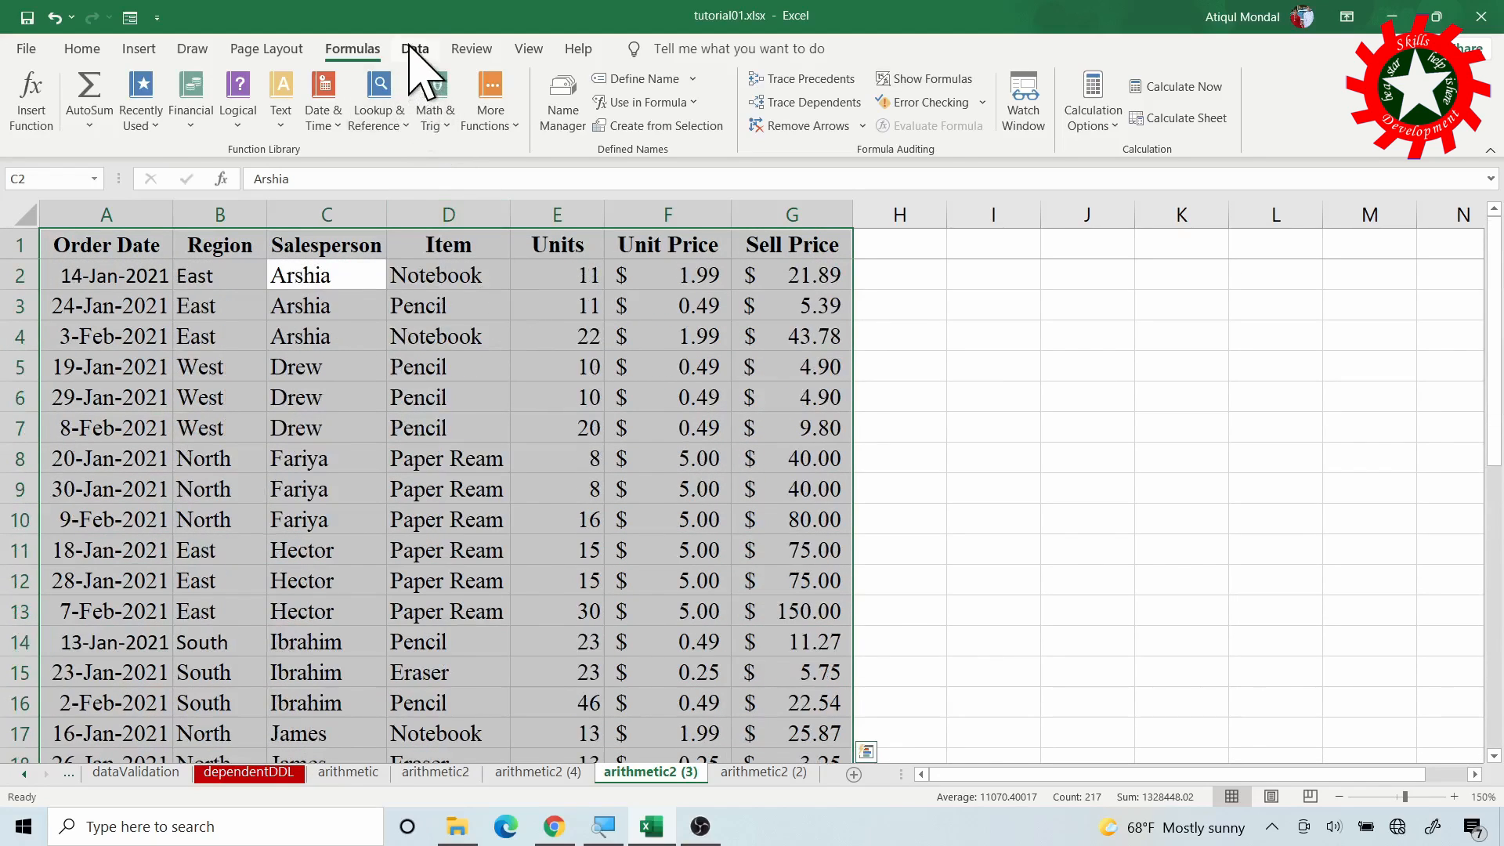
left_click(415, 48)
left_click(597, 86)
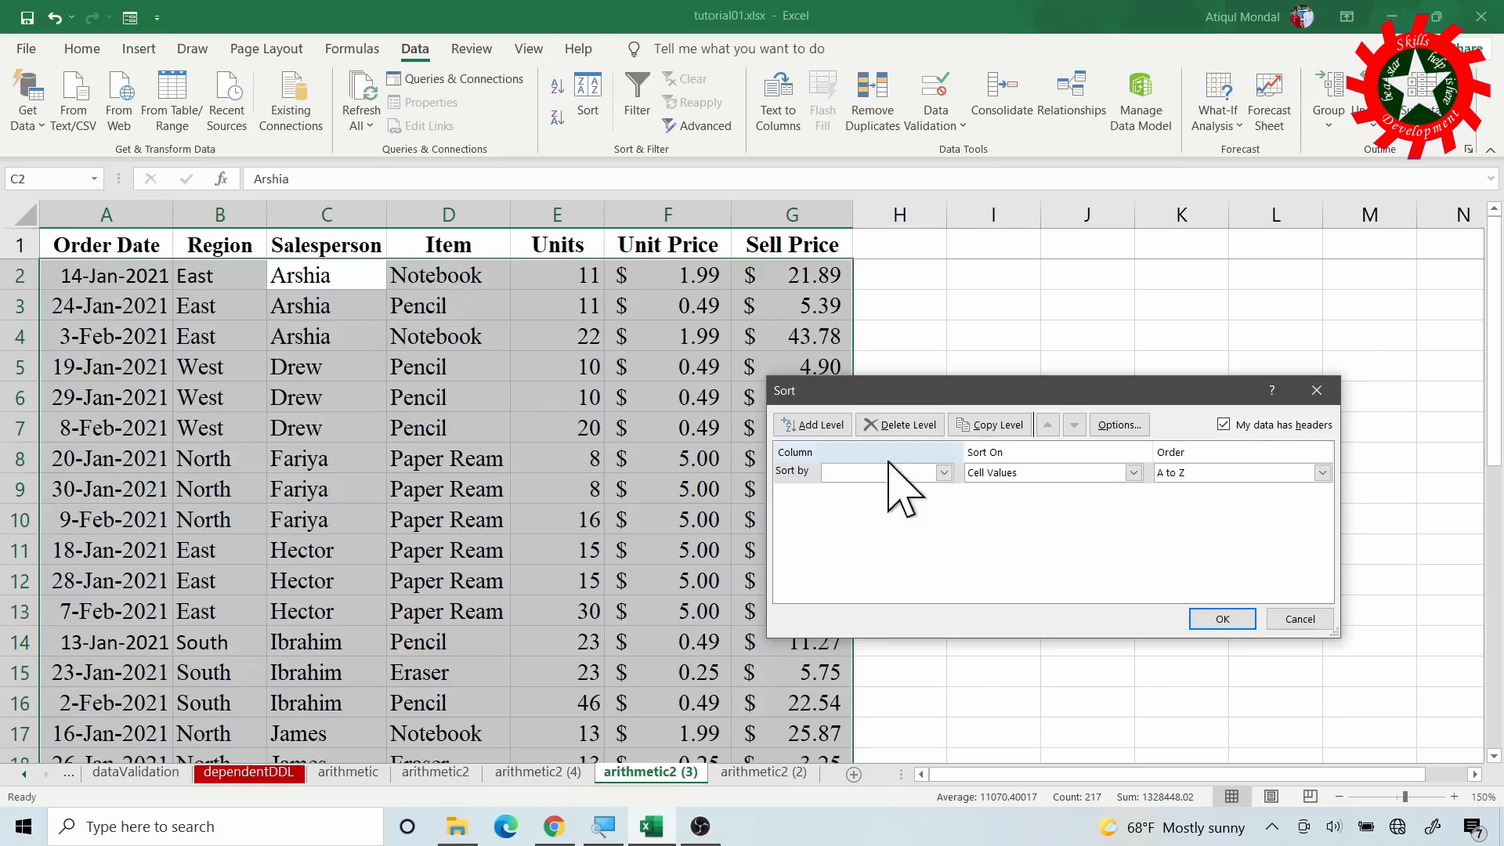
left_click(945, 472)
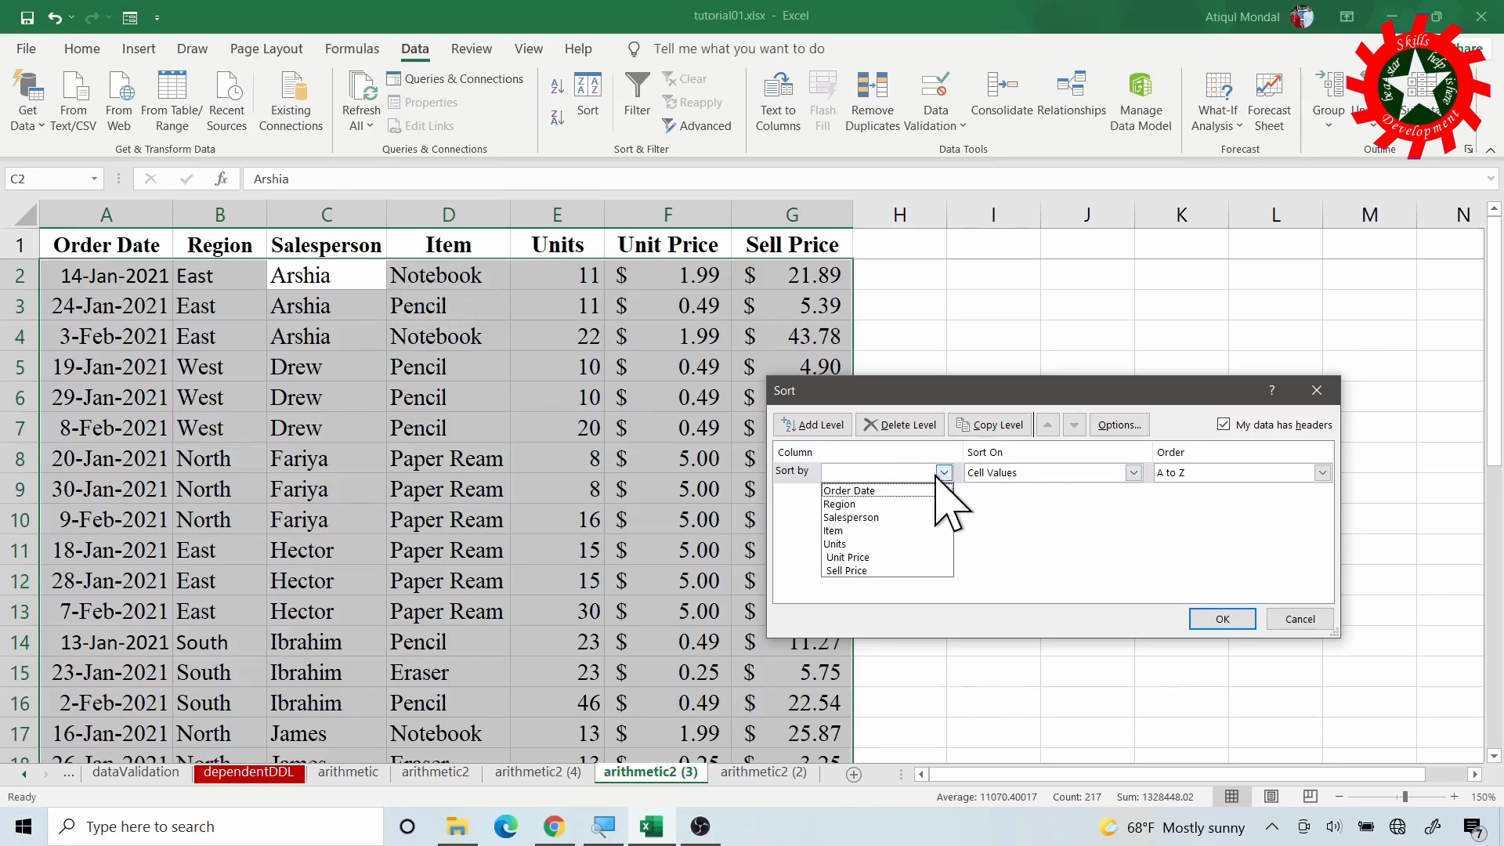
left_click(858, 540)
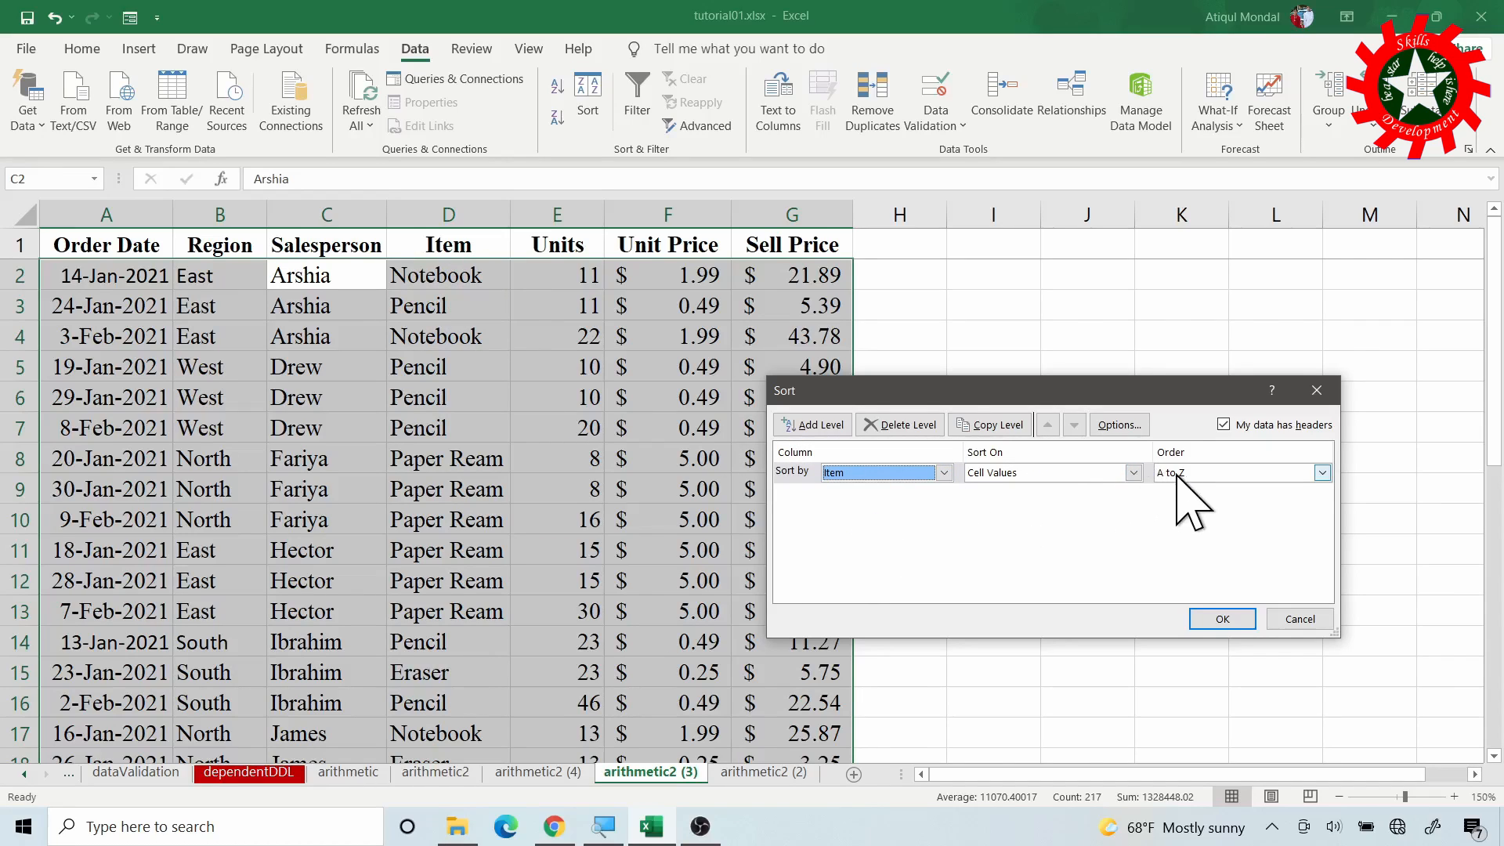
left_click(1220, 620)
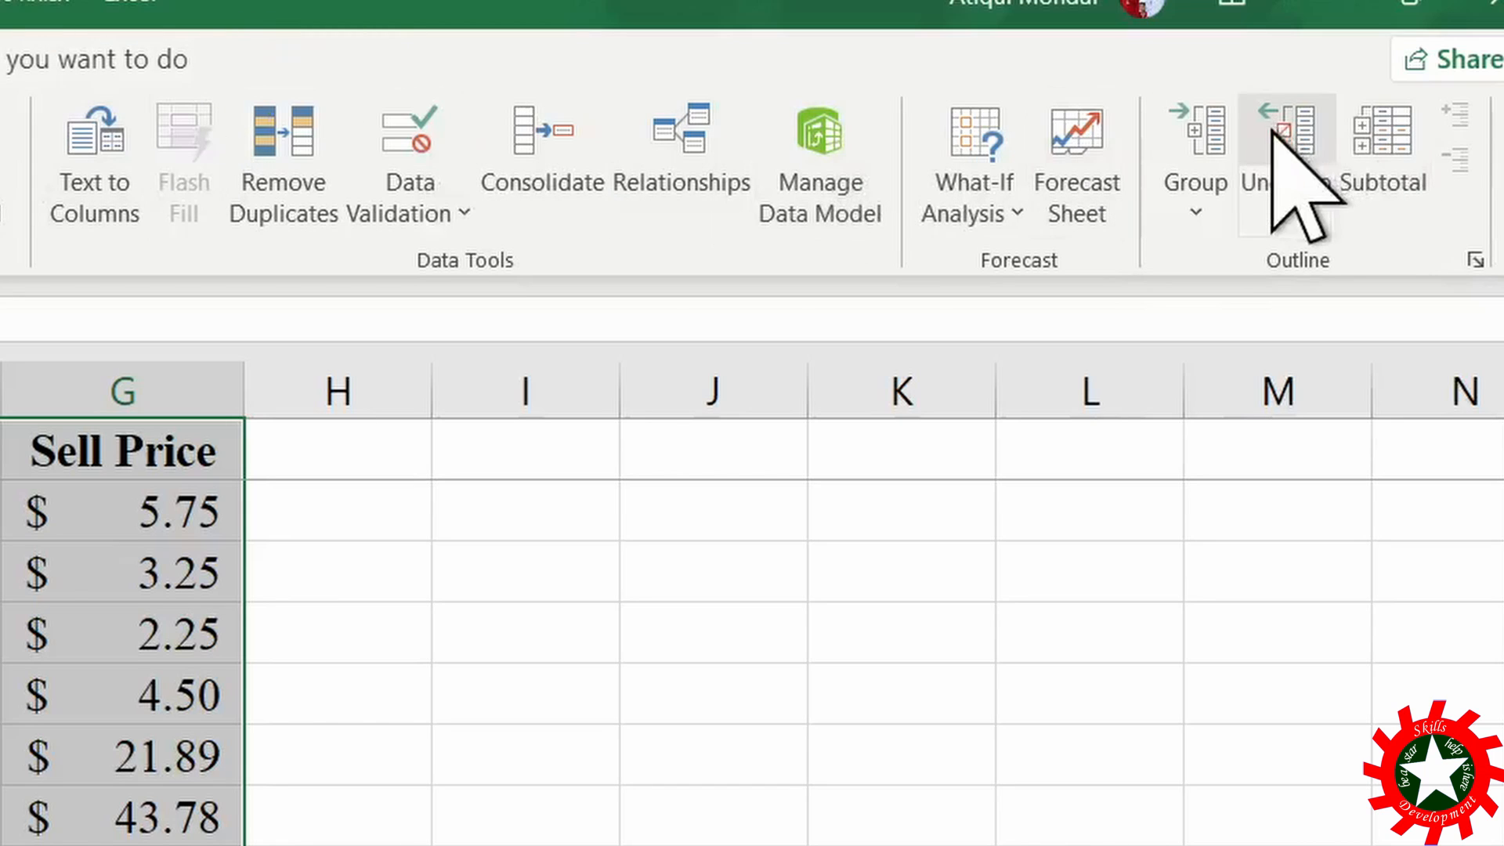
- Add subtotals to the sorted table at each change in Item, using Sum on Units only and excluding Sell Price
left_click(1363, 152)
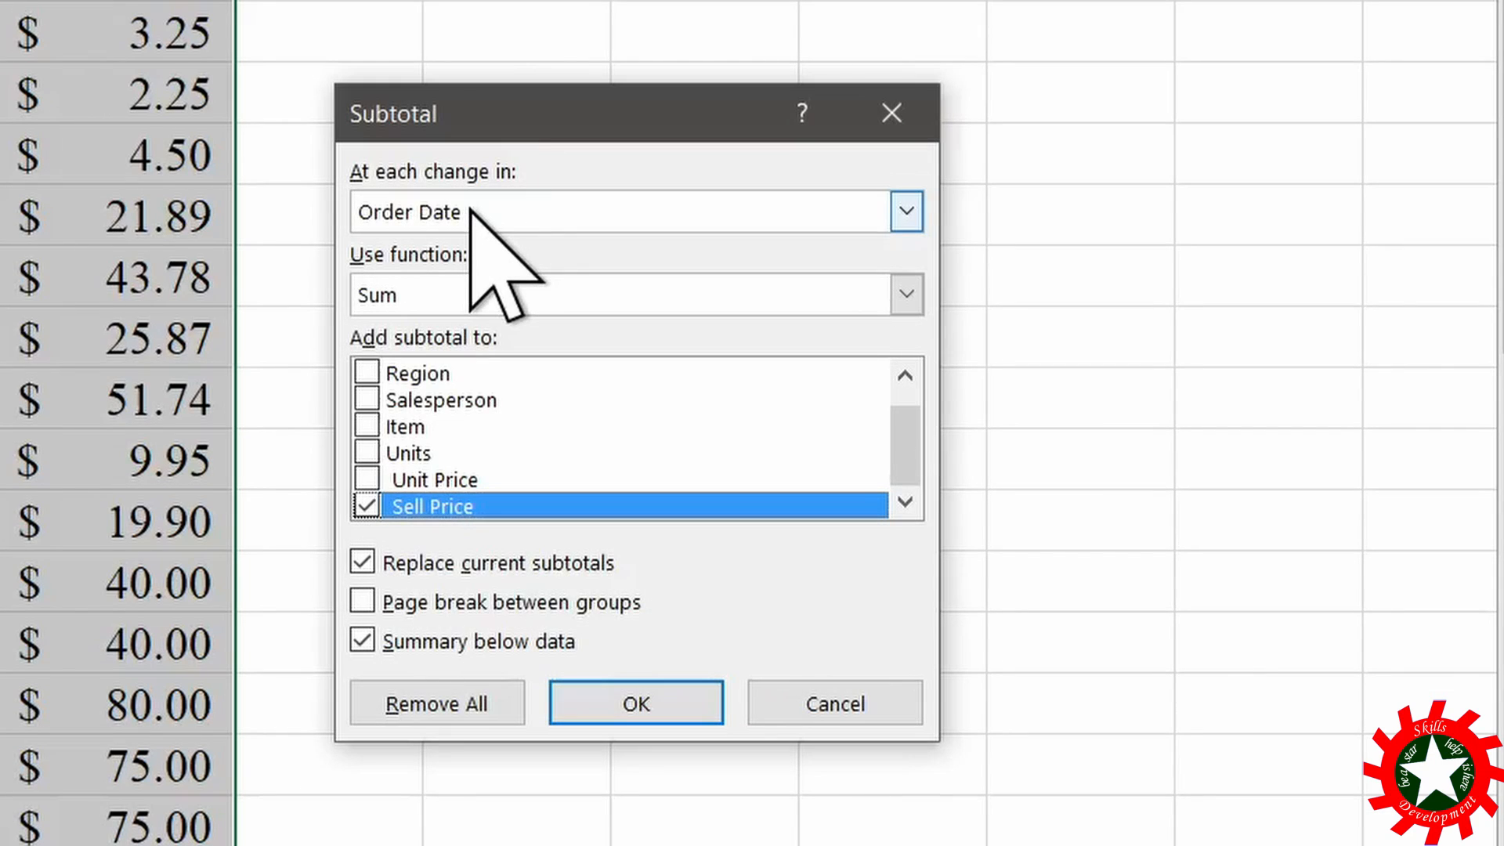
left_click(470, 210)
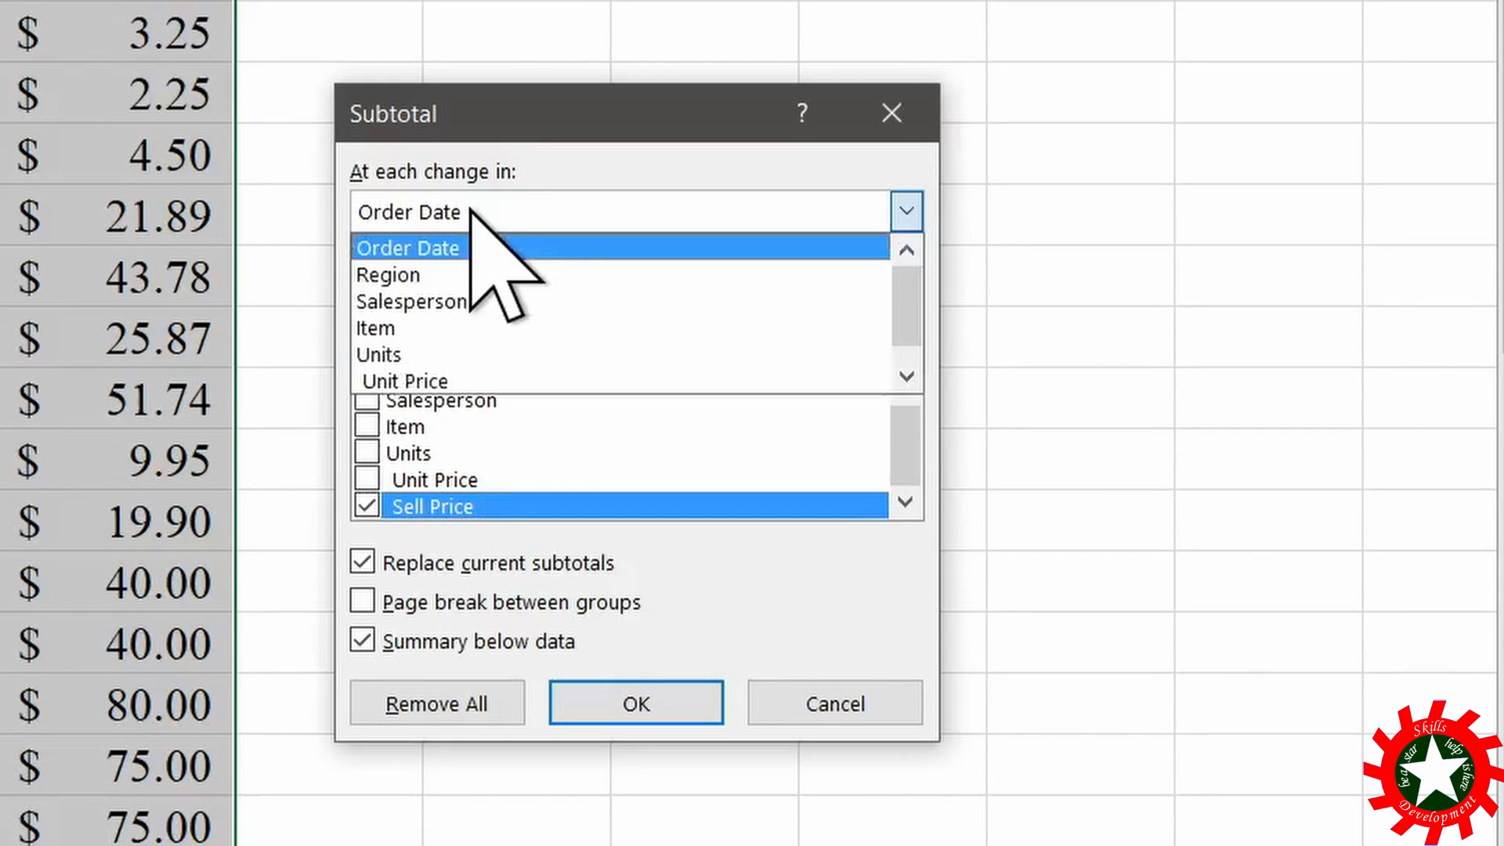
left_click(490, 328)
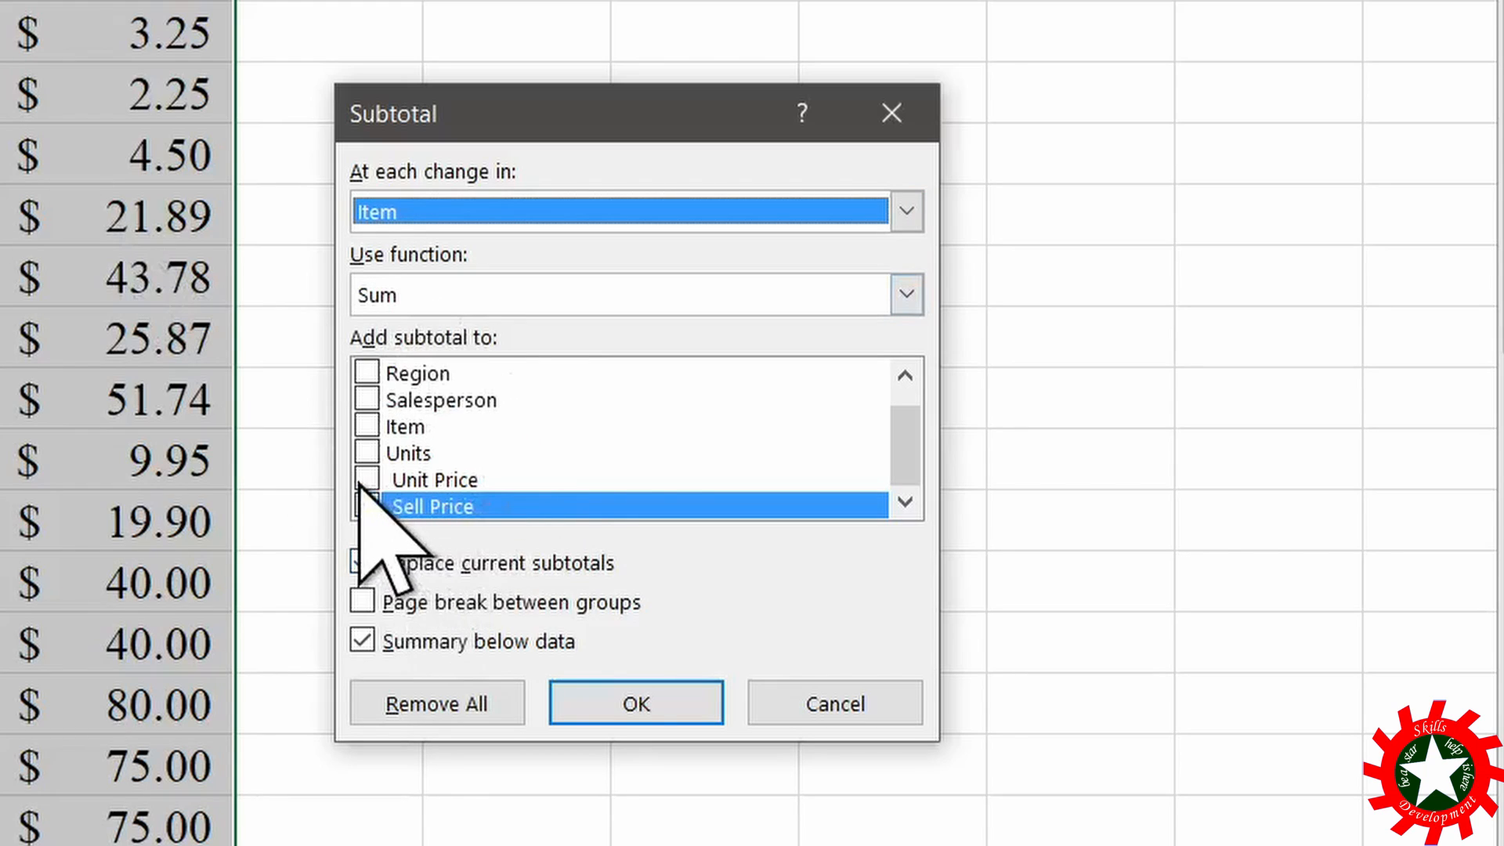
left_click(367, 452)
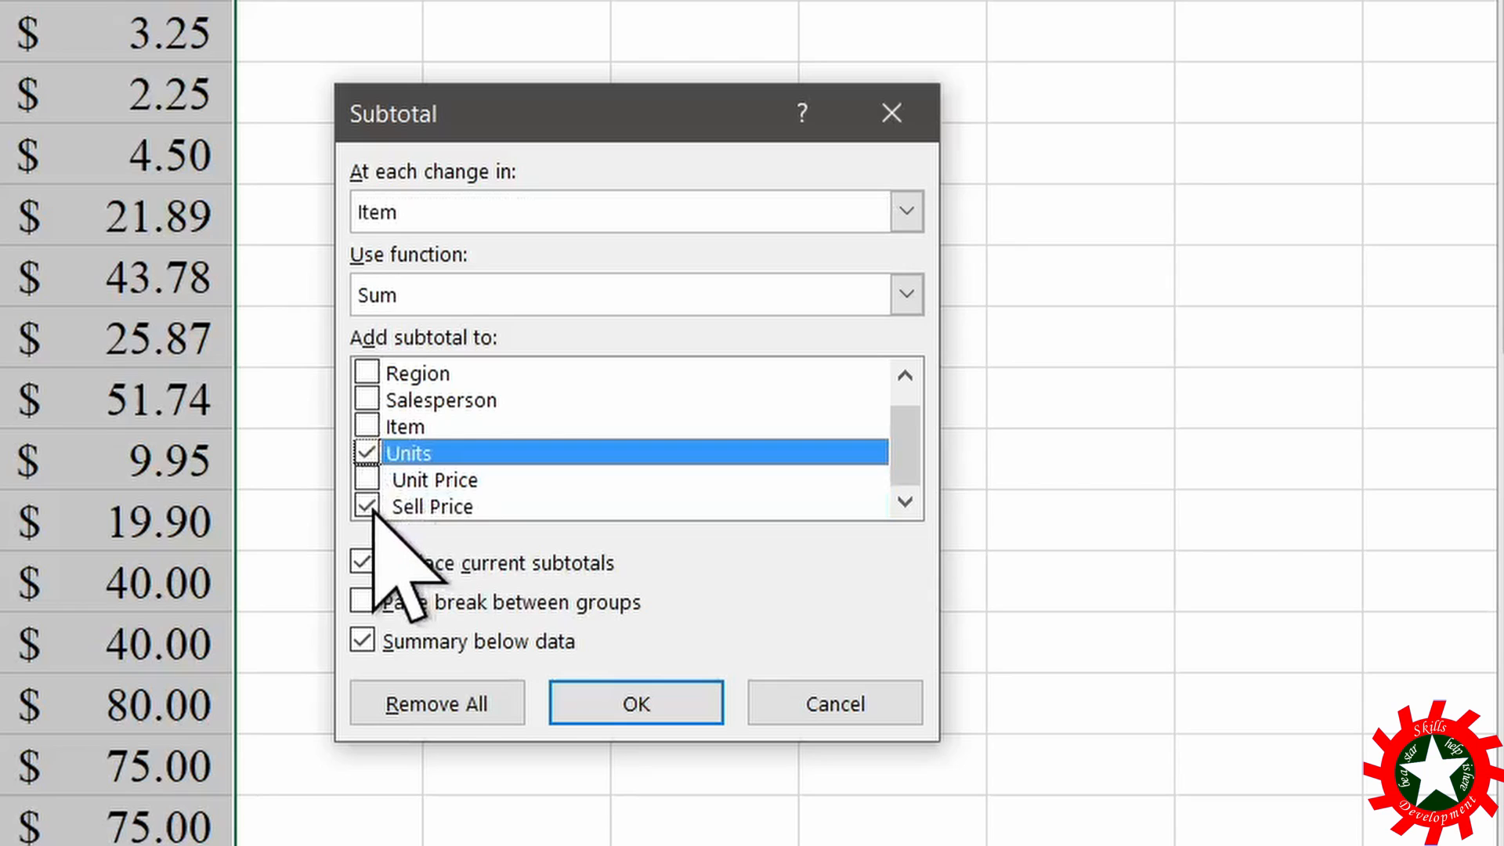
left_click(366, 505)
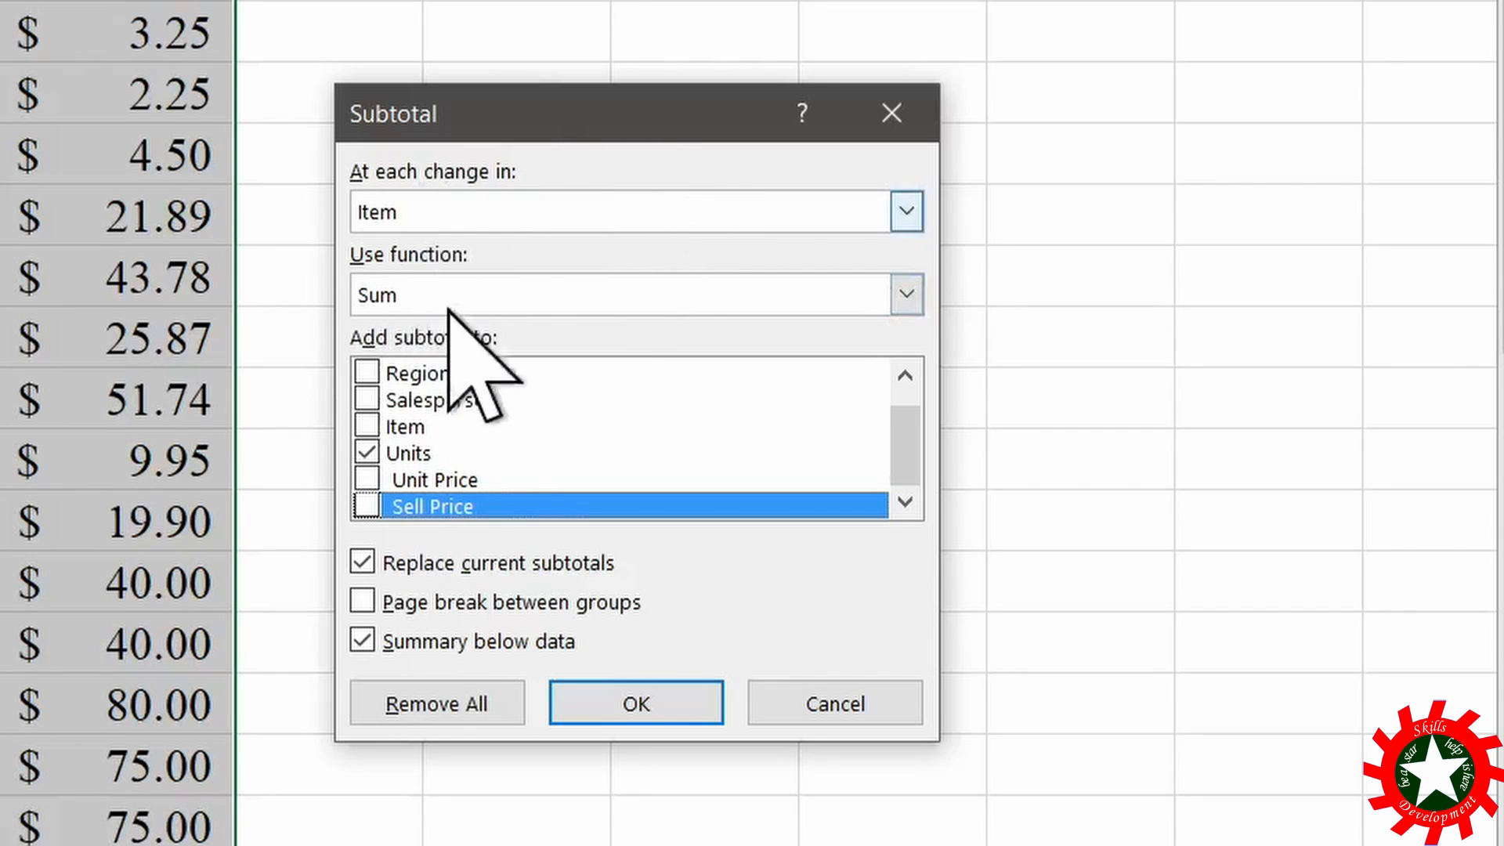
left_click(645, 700)
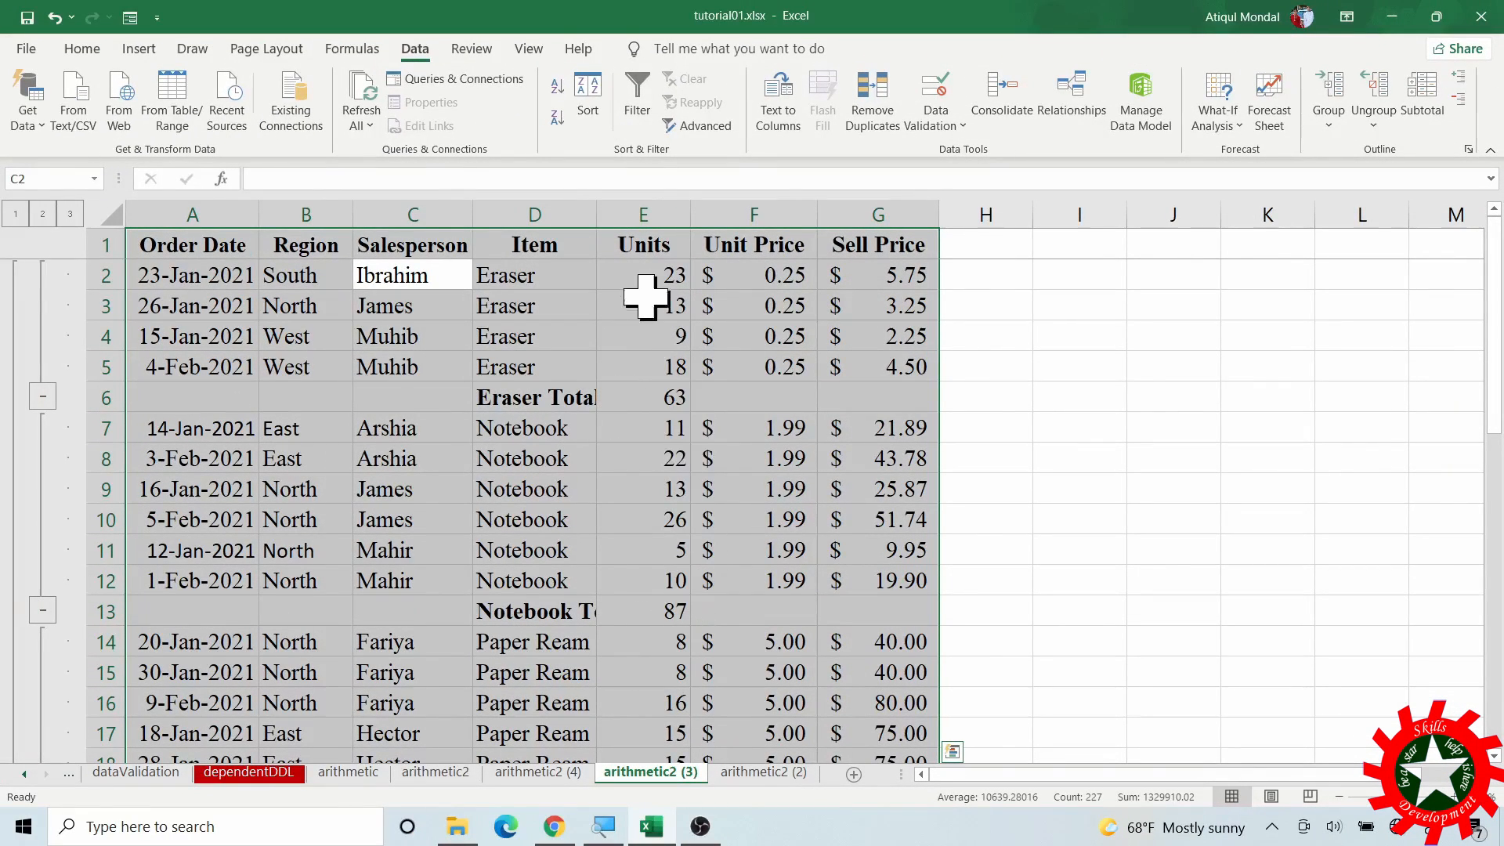
- Autofit the Item column to show the full subtotal labels, and review the Units subtotals through the Grand Total
double_click(606, 212)
scroll(819, 459, "down", 5)
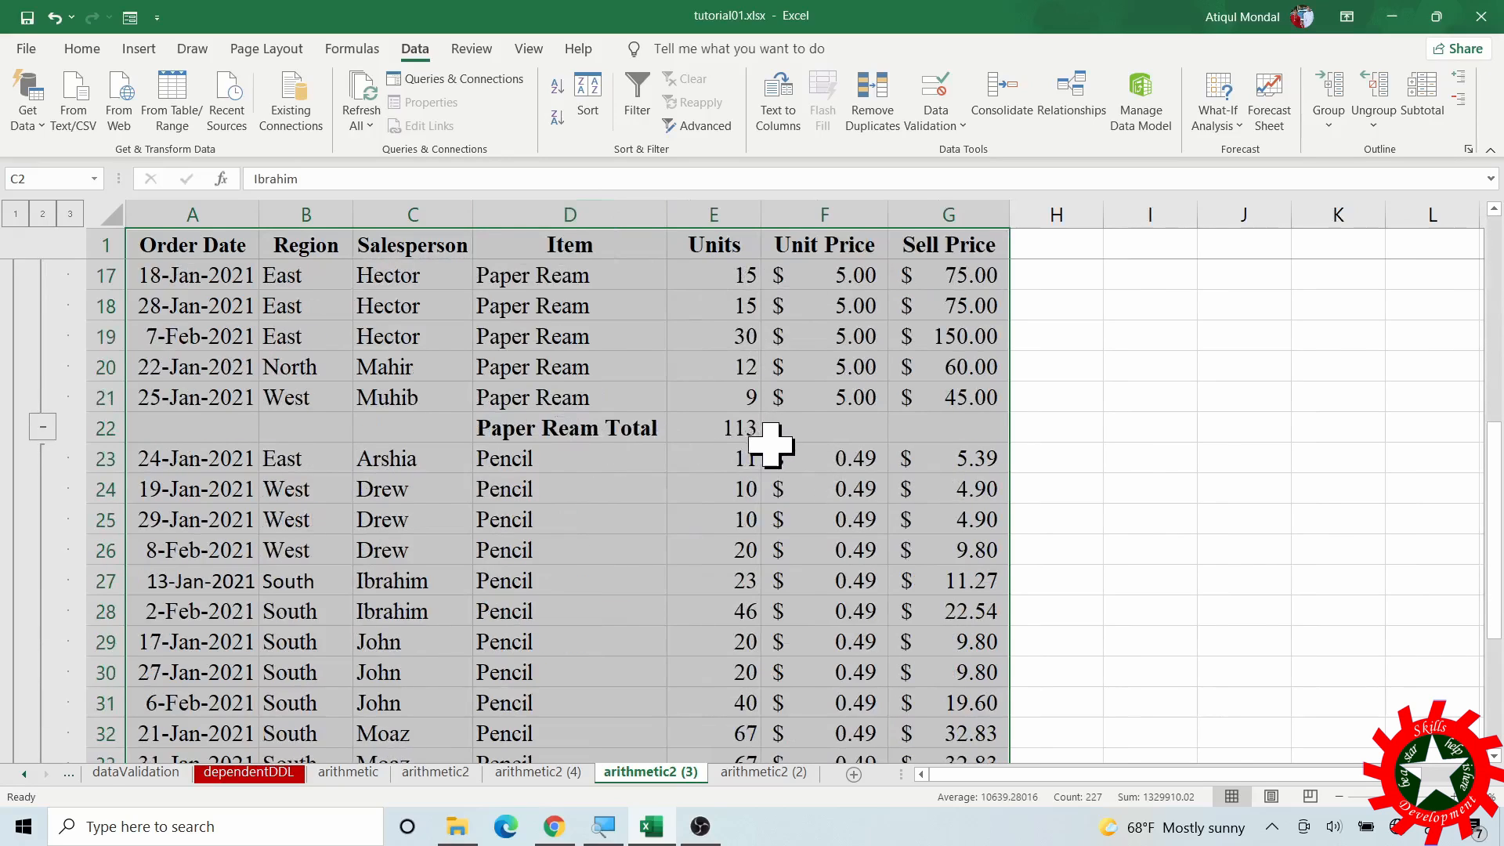
scroll(771, 445, "down", 3)
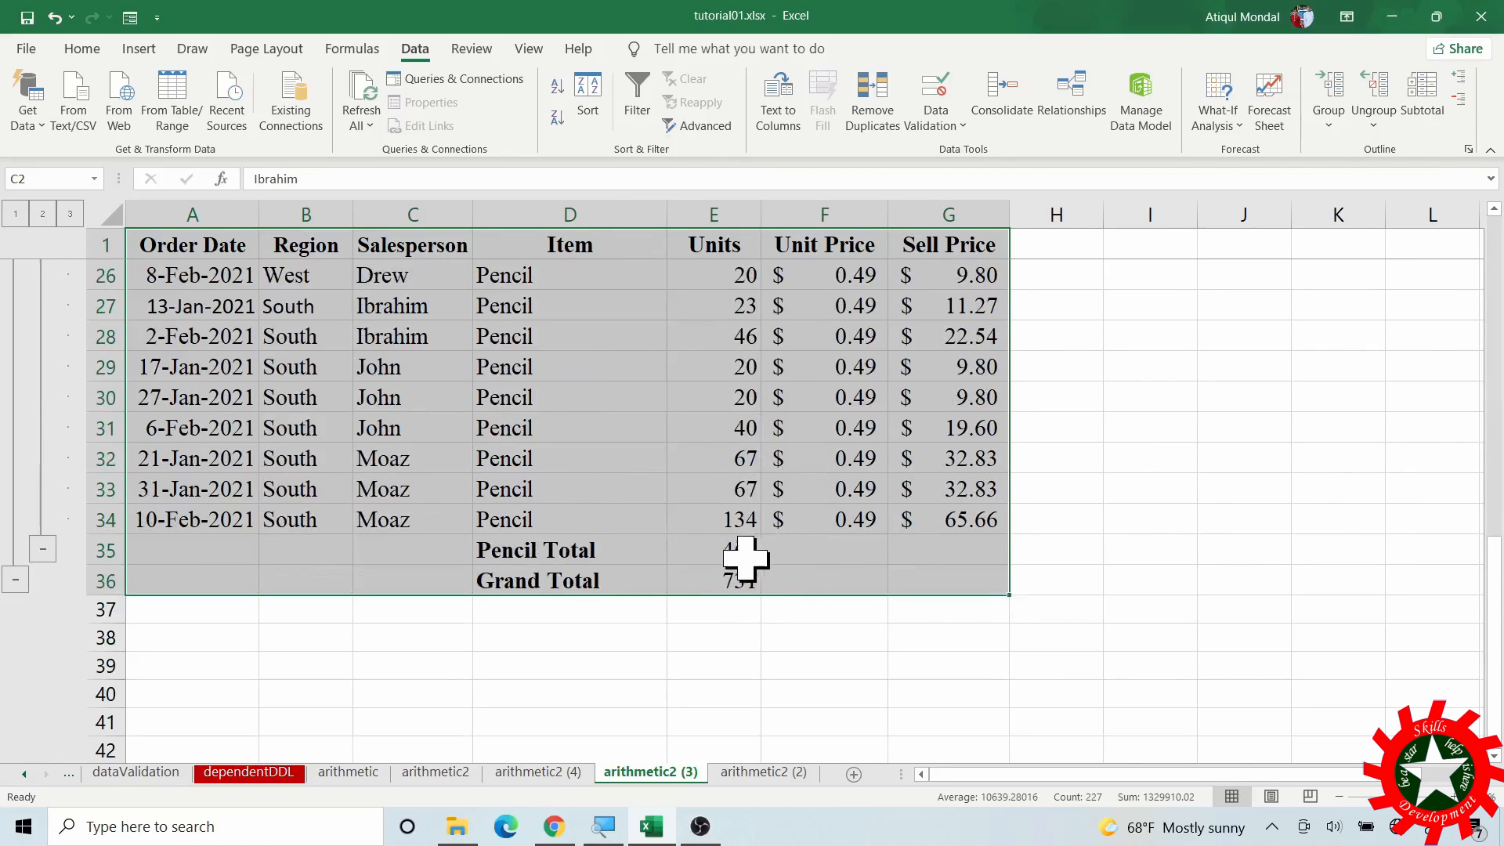
- Sort the whole sales table on the arithmetic2 (2) sheet by Region, on cell values, from Z to A
left_click(763, 772)
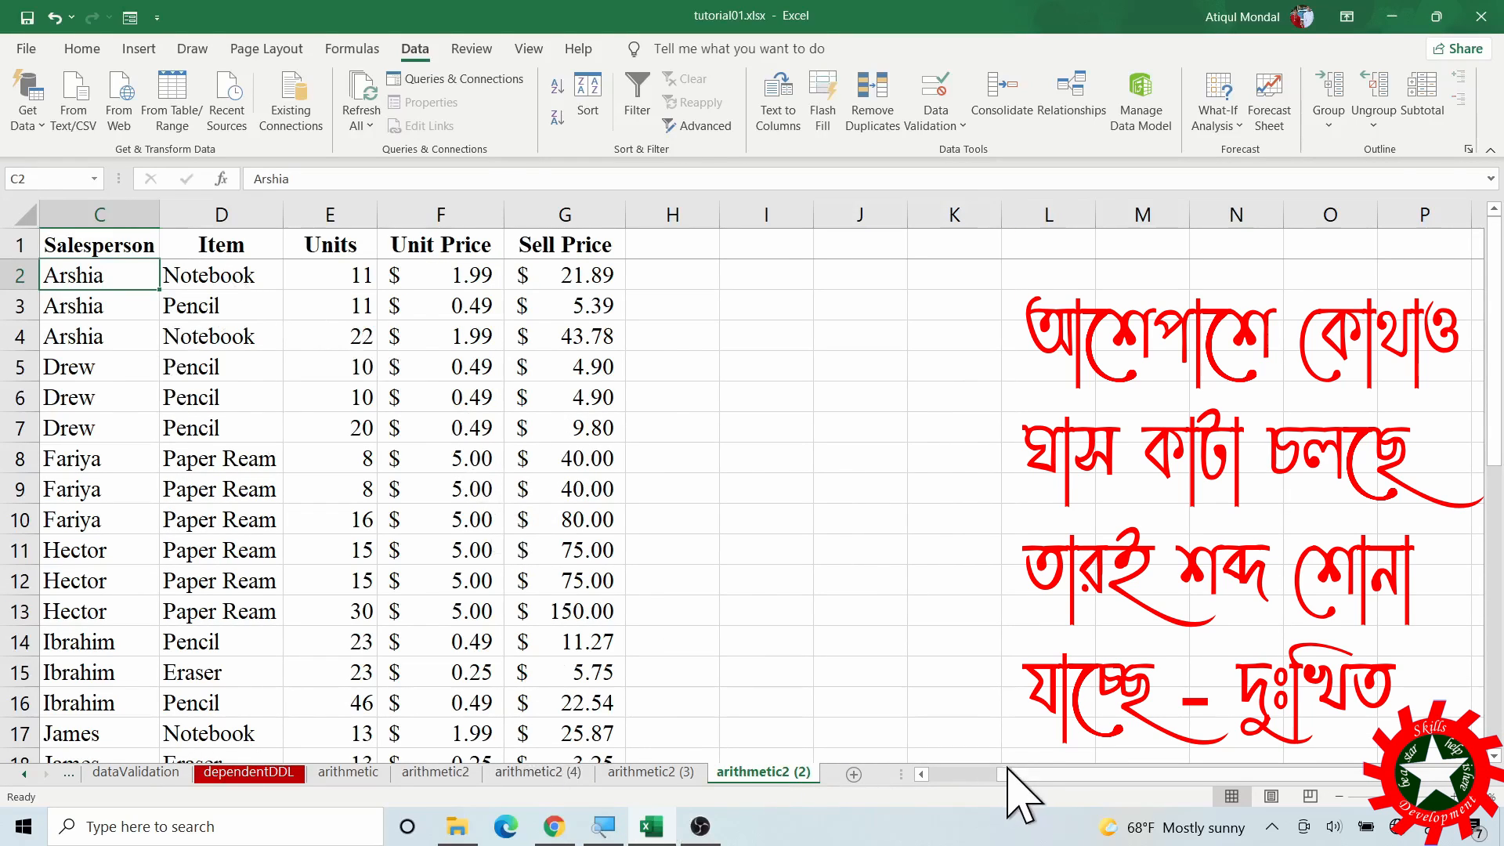
left_click_drag(1002, 774, 903, 779)
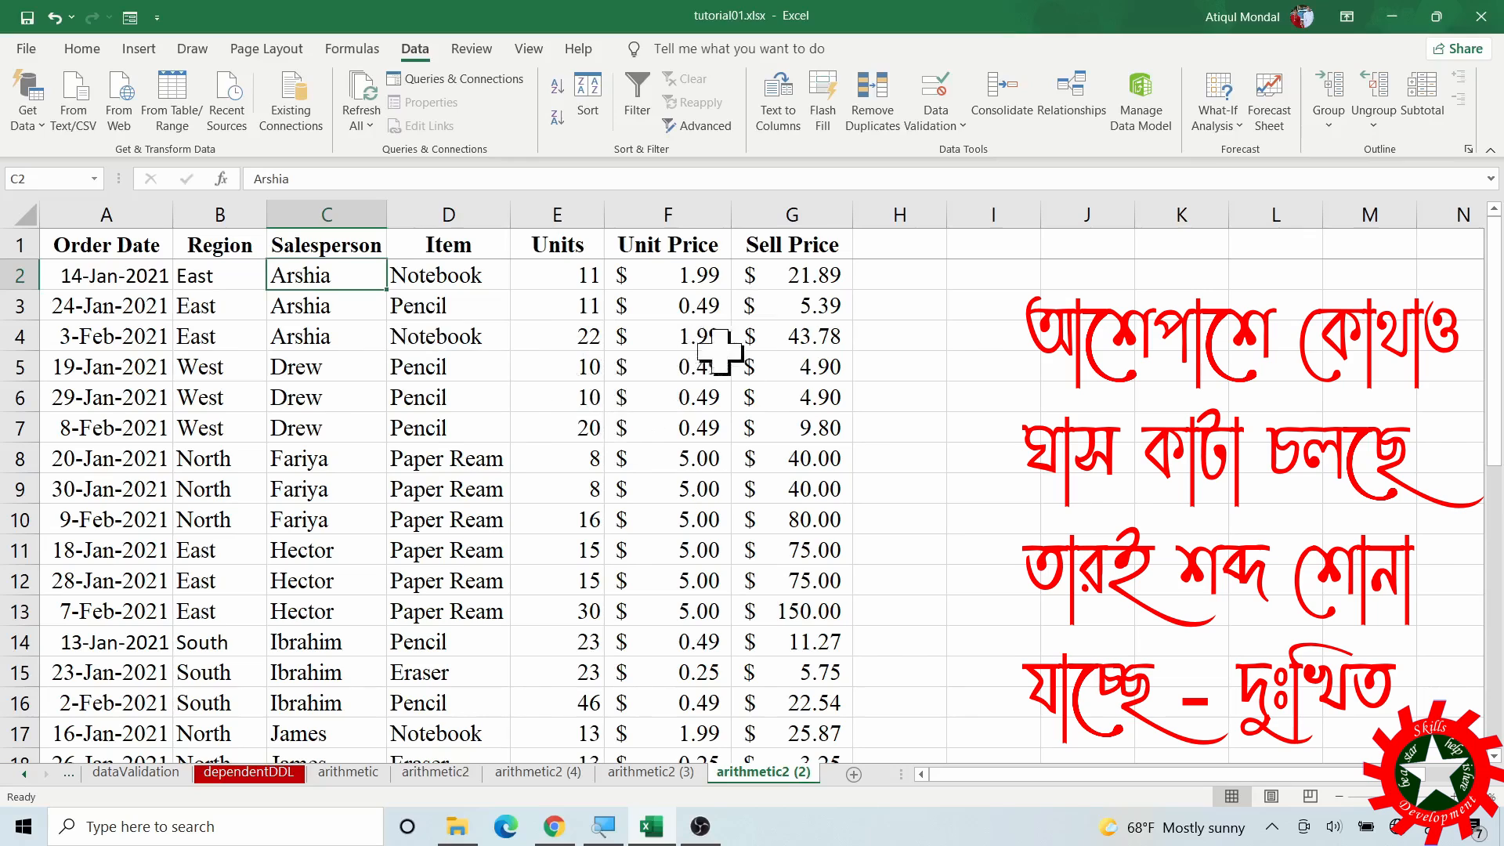
key("ctrl+a")
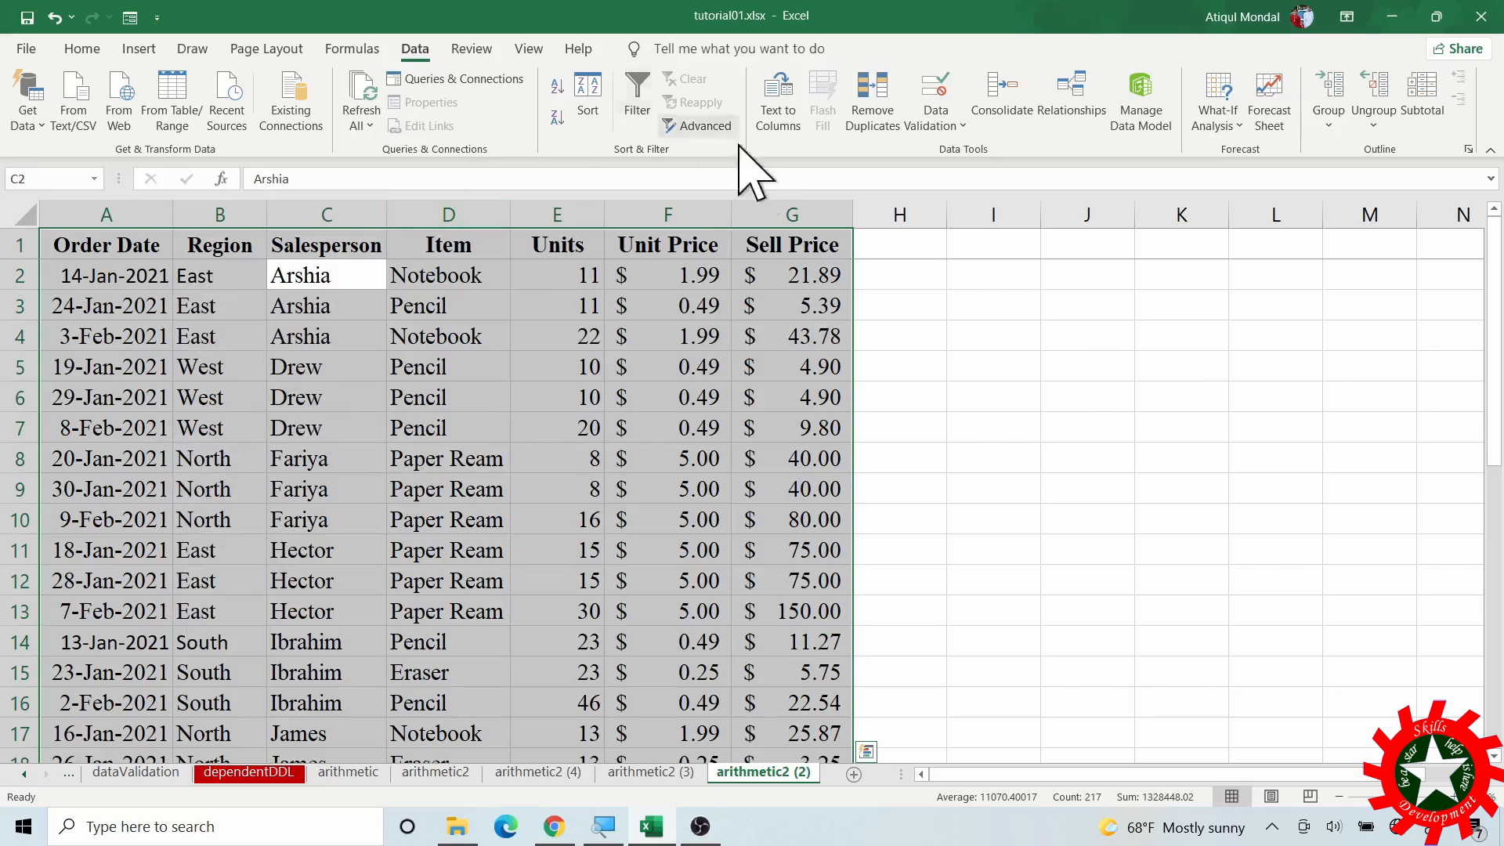
left_click(607, 82)
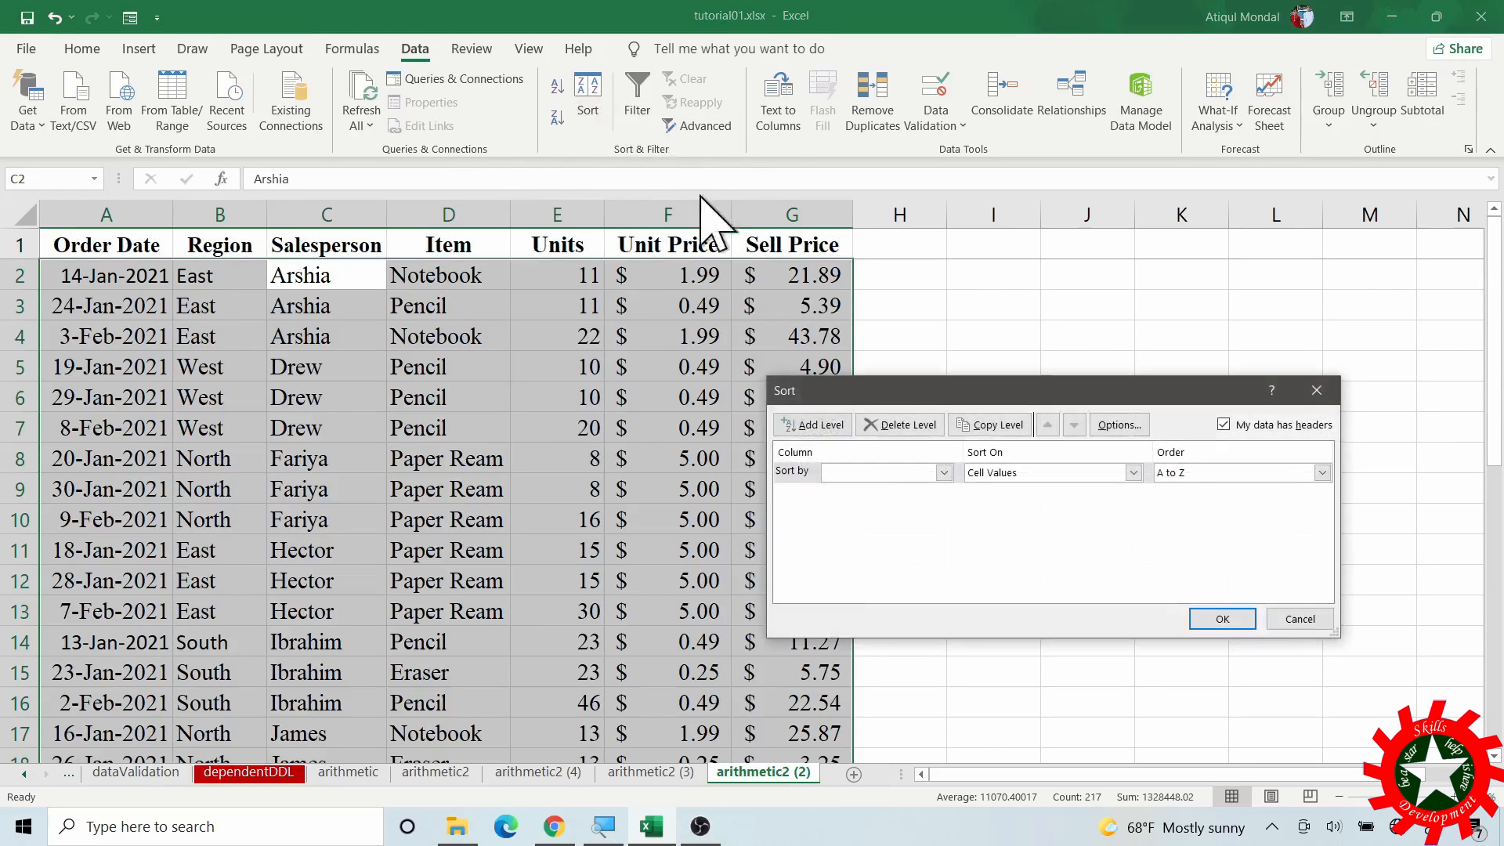
left_click(944, 472)
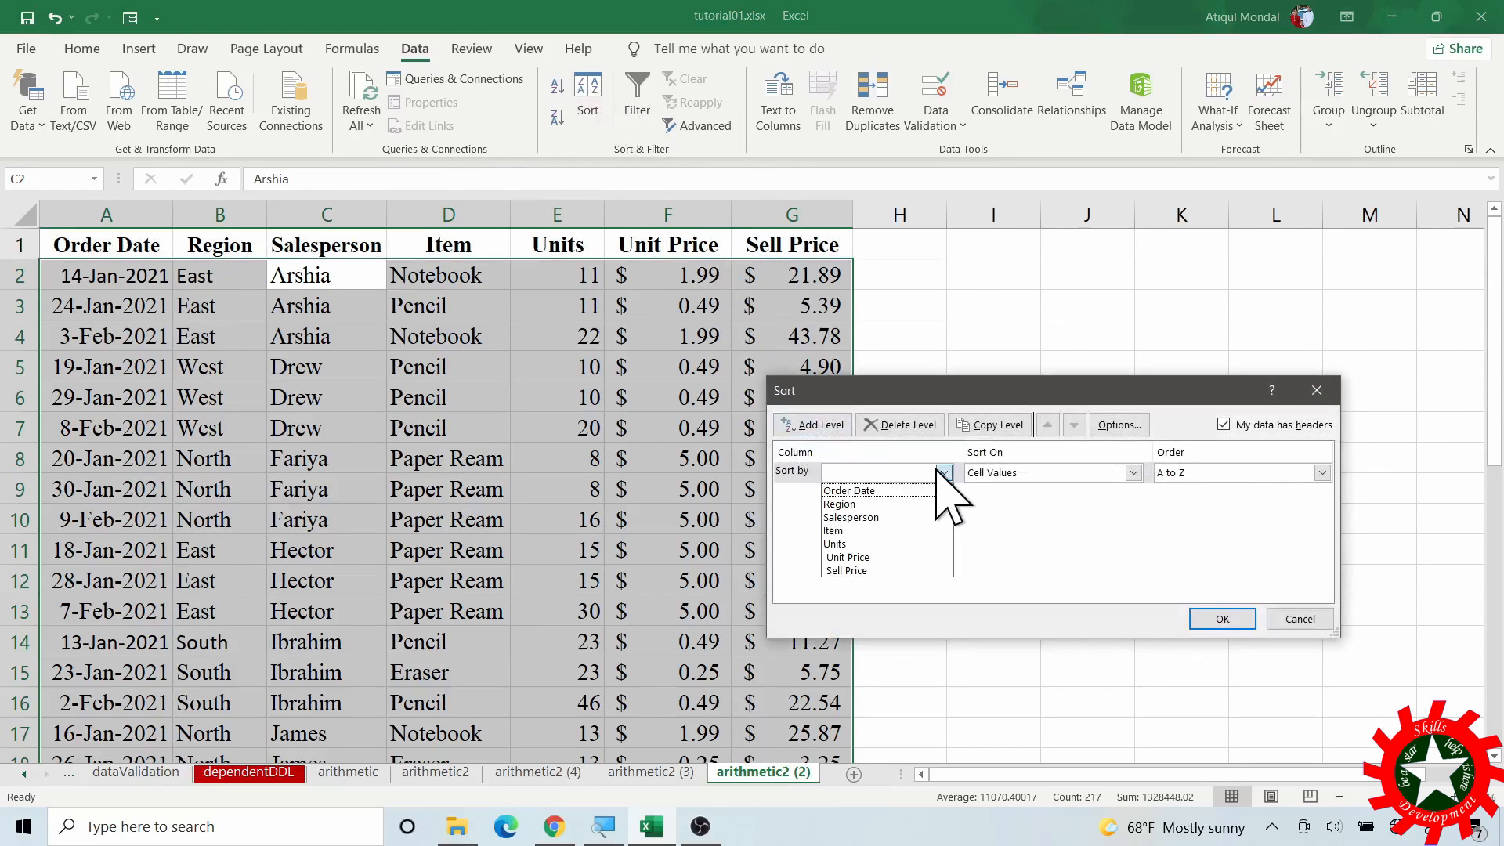
left_click(877, 504)
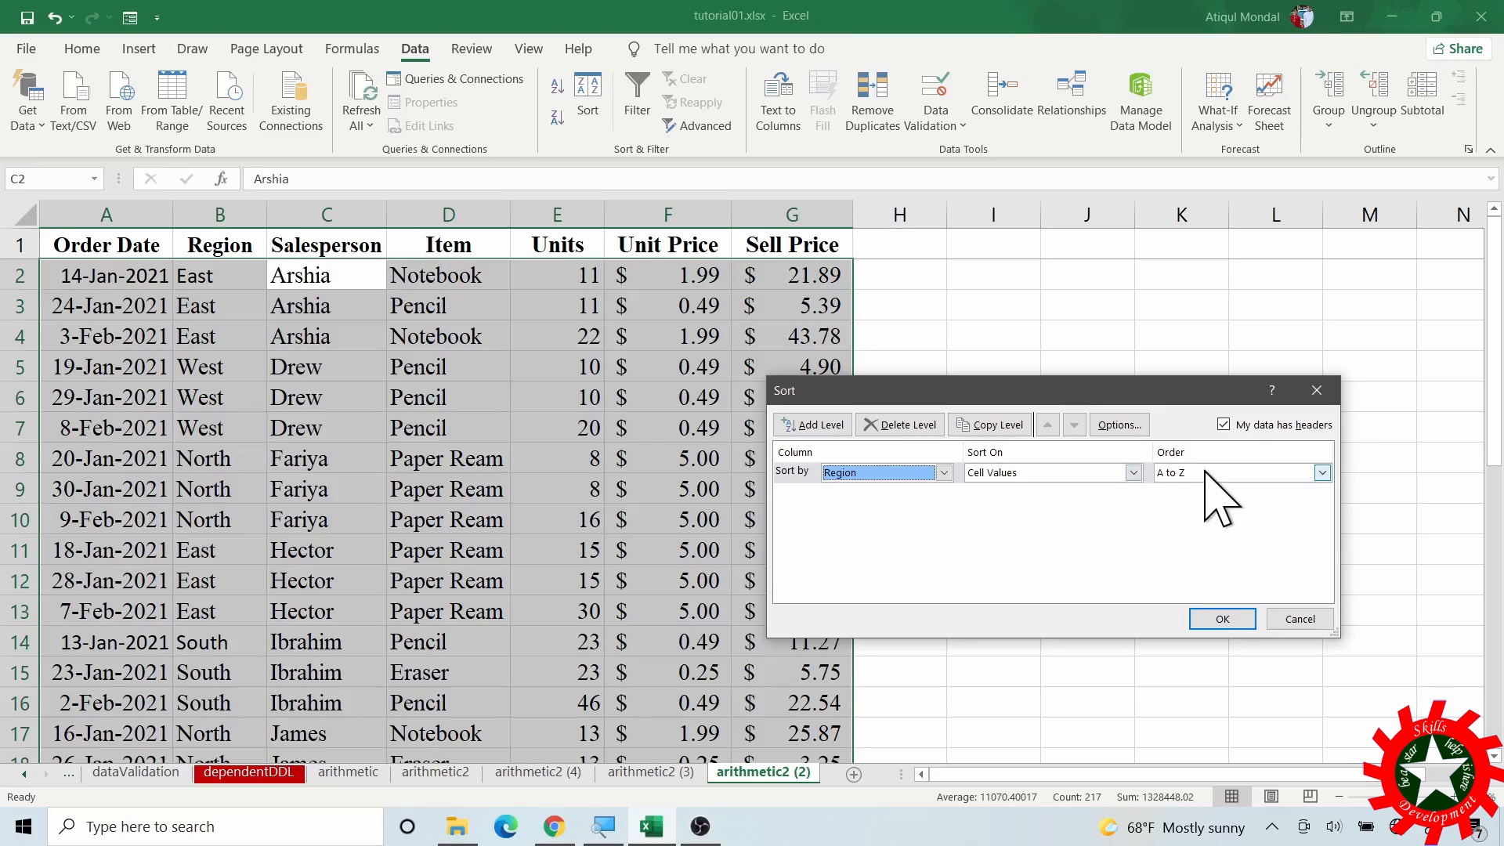
left_click(1322, 473)
left_click(1178, 508)
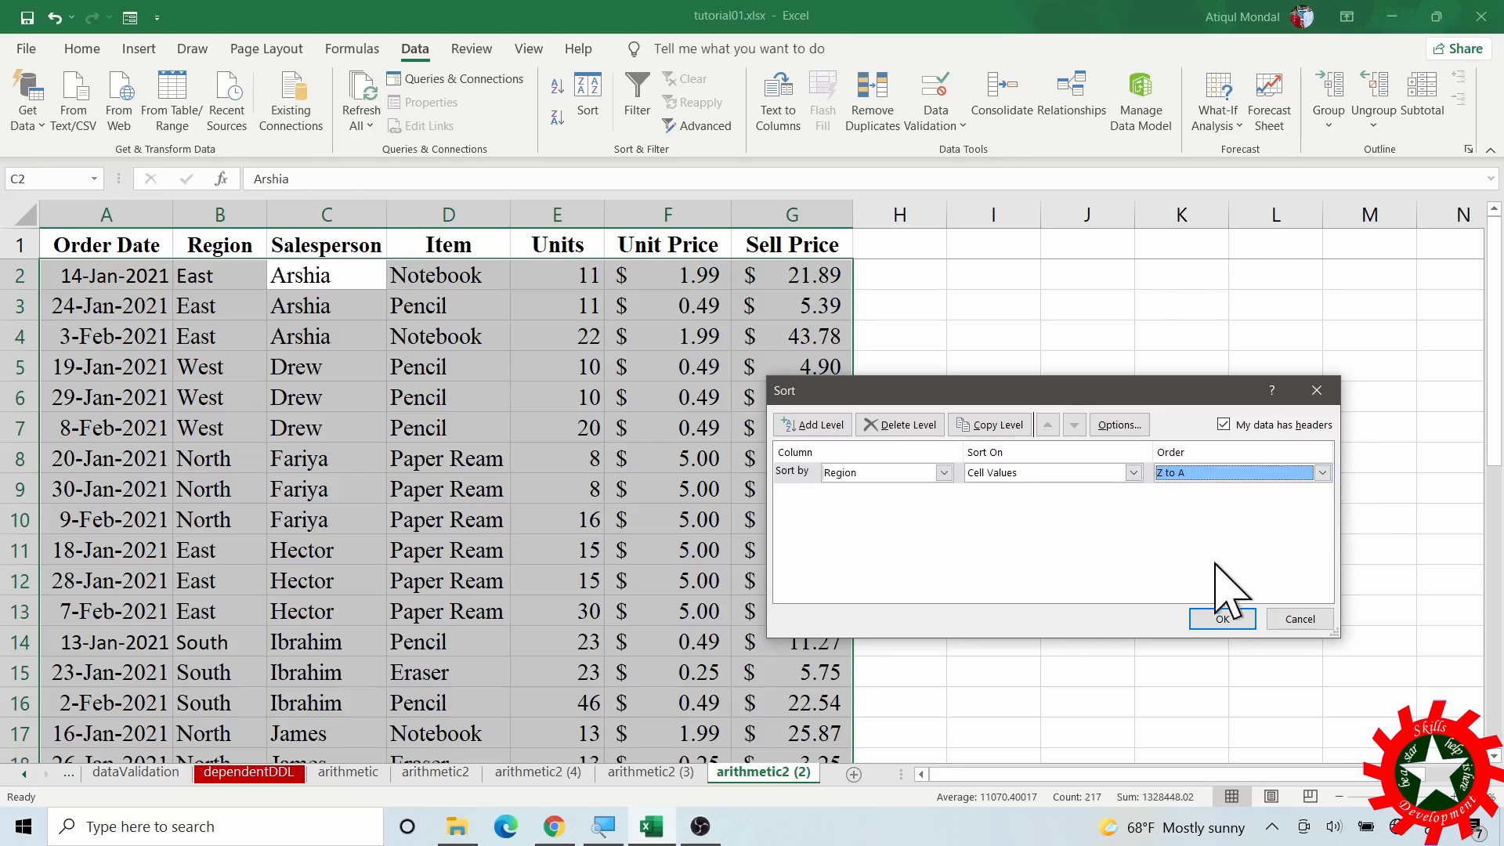
left_click(1223, 619)
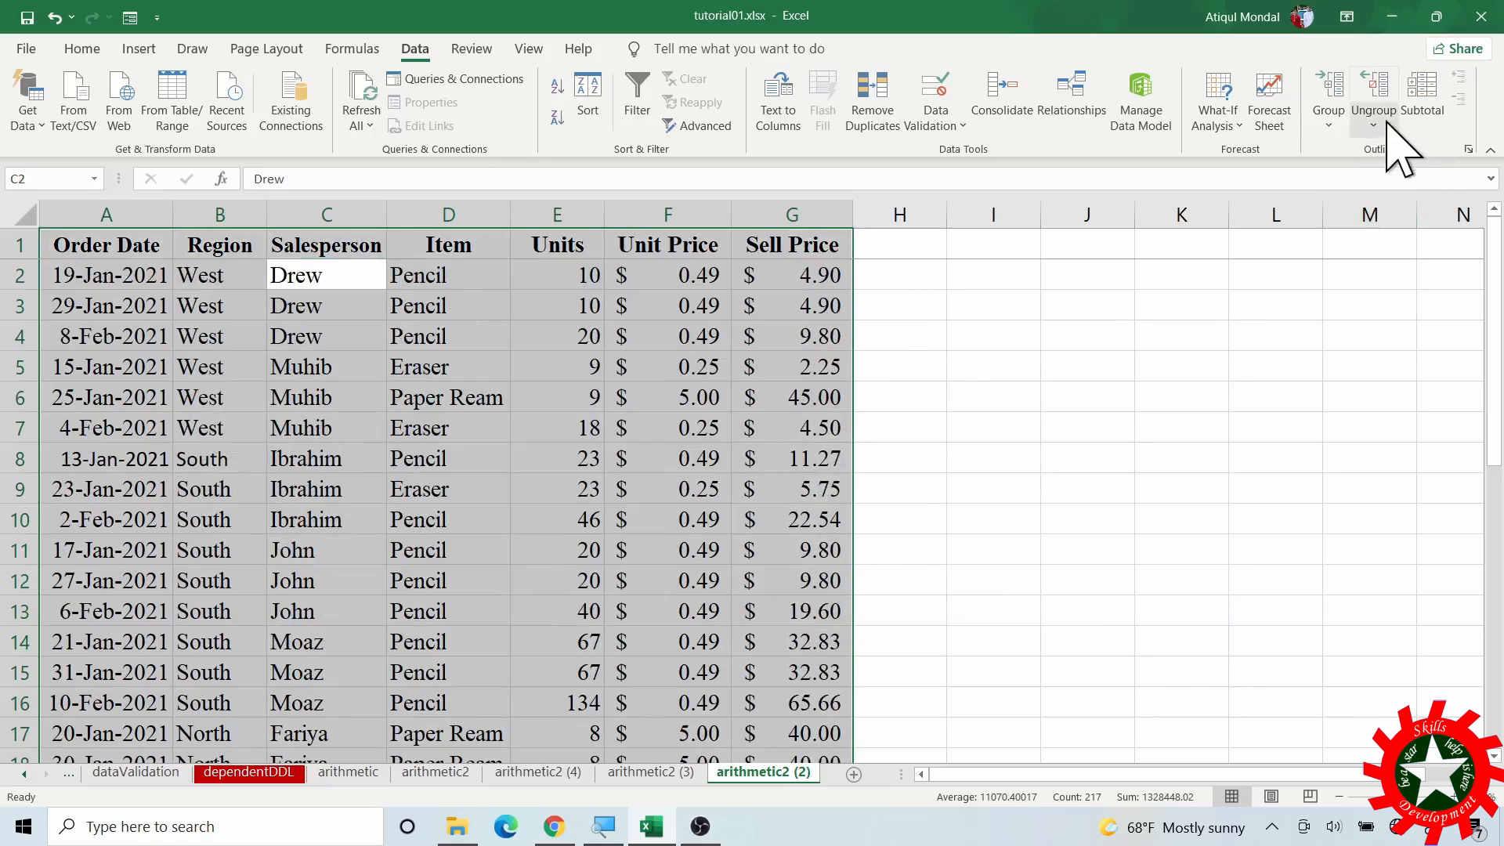
- Add Sell Price subtotals to the sorted table at each change in Region, using Sum, and review them through the Grand Total
left_click(1419, 101)
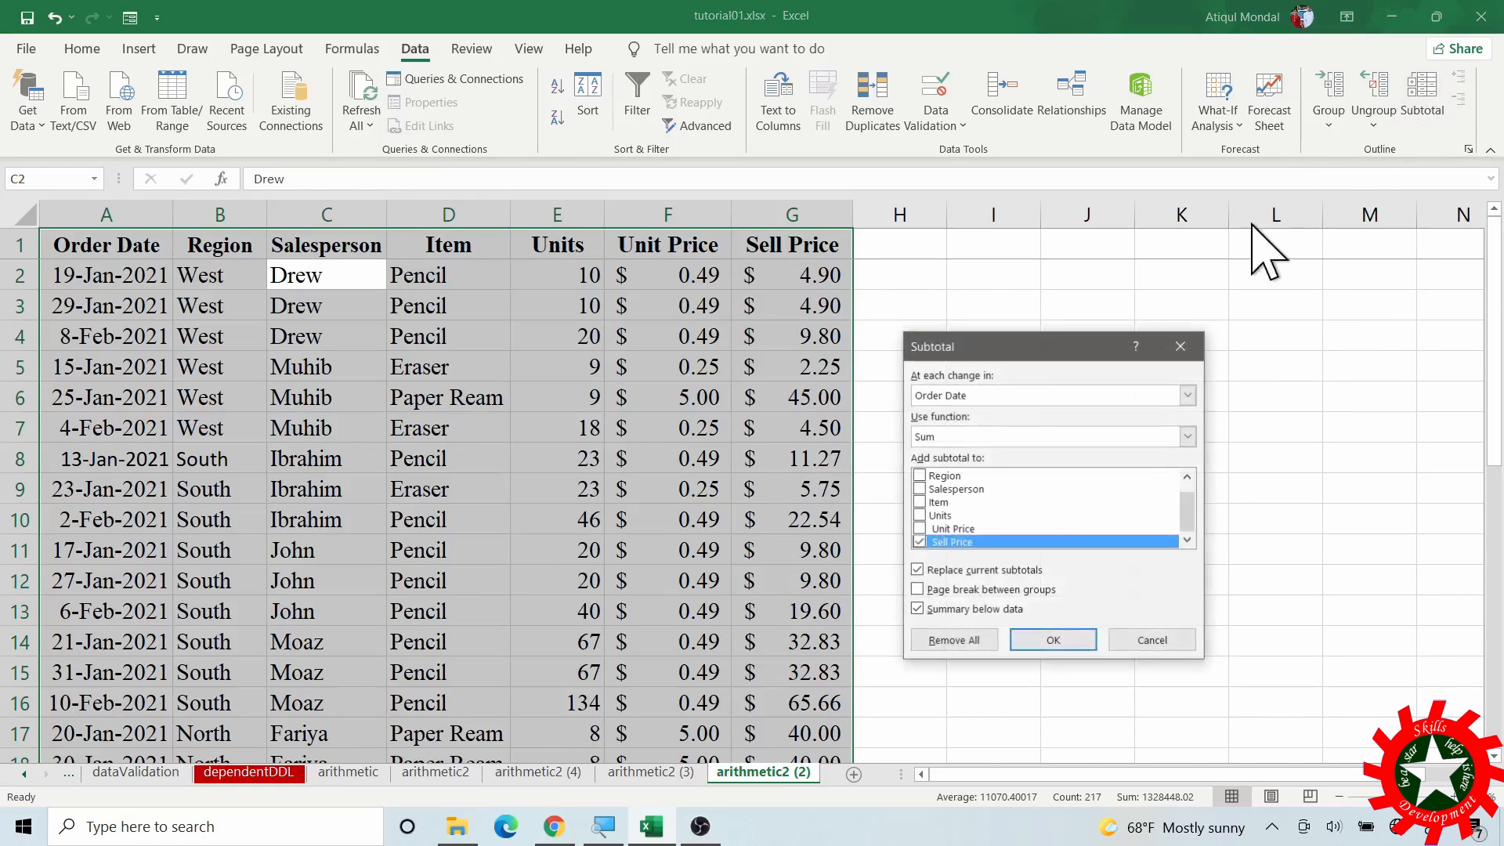
left_click(1010, 395)
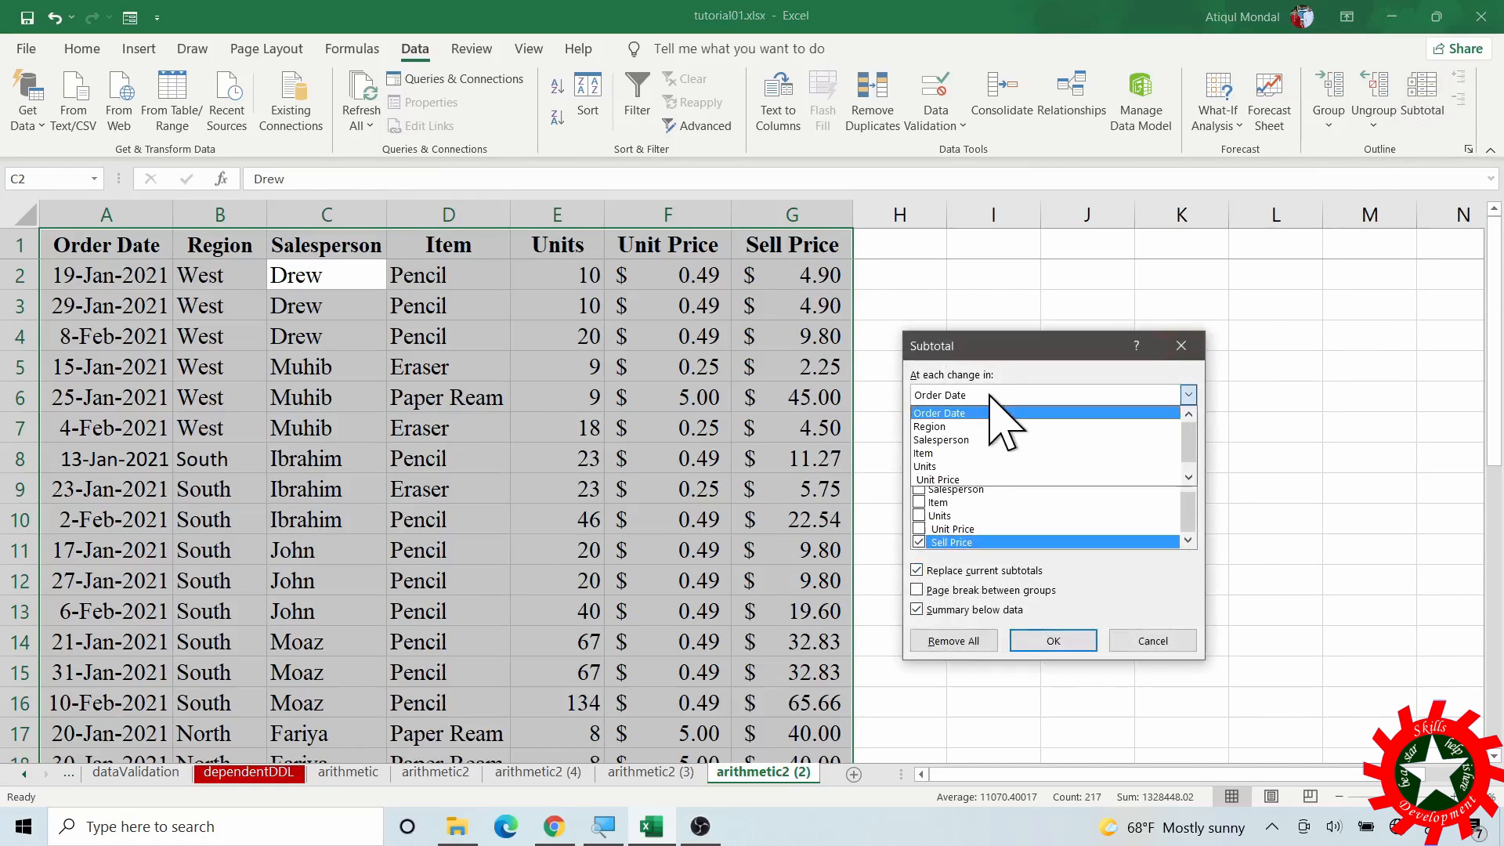
left_click(946, 427)
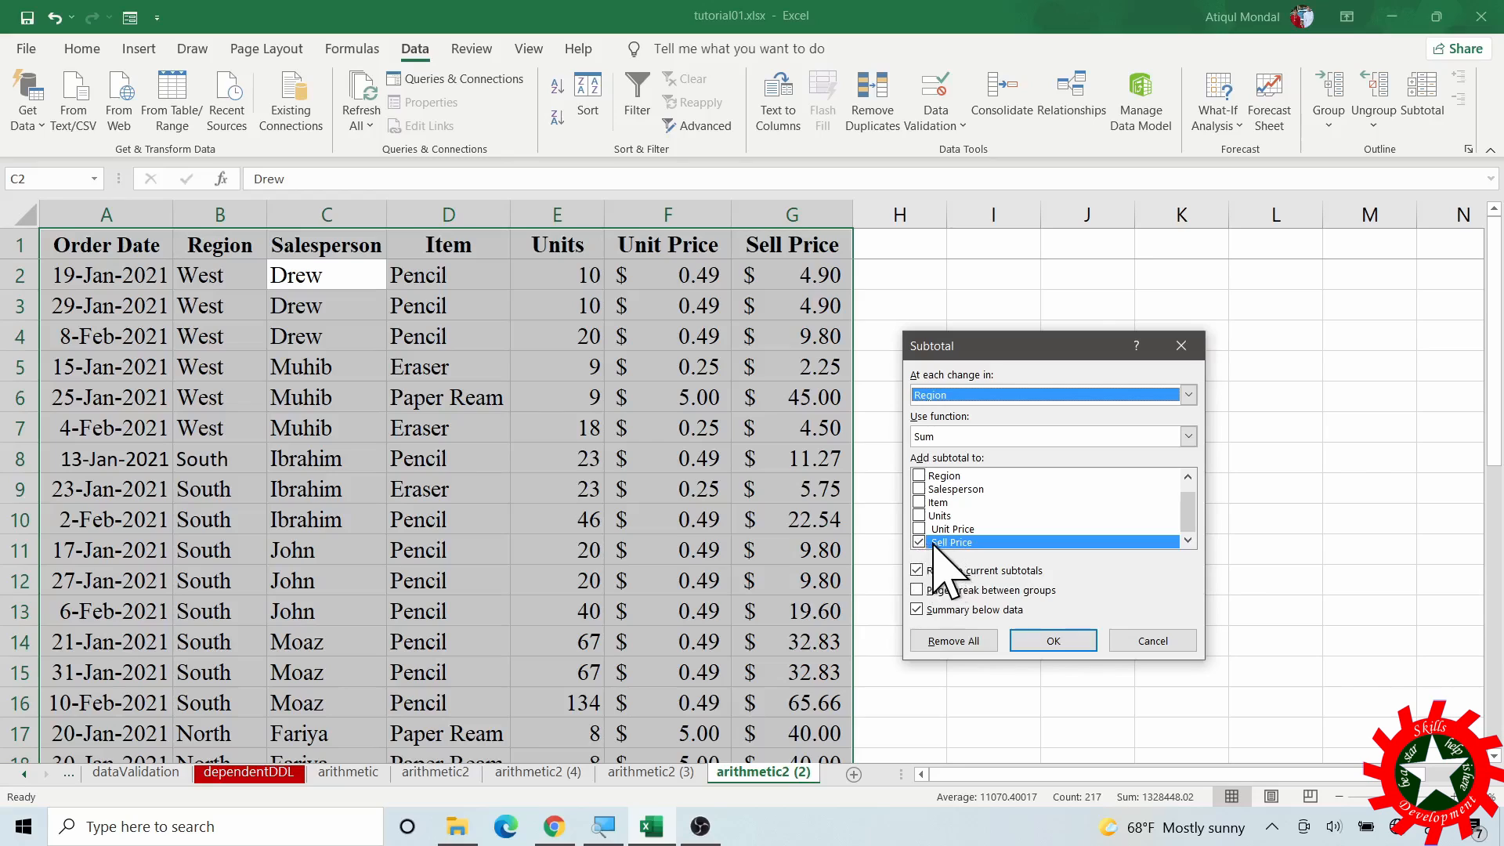
left_click(1053, 642)
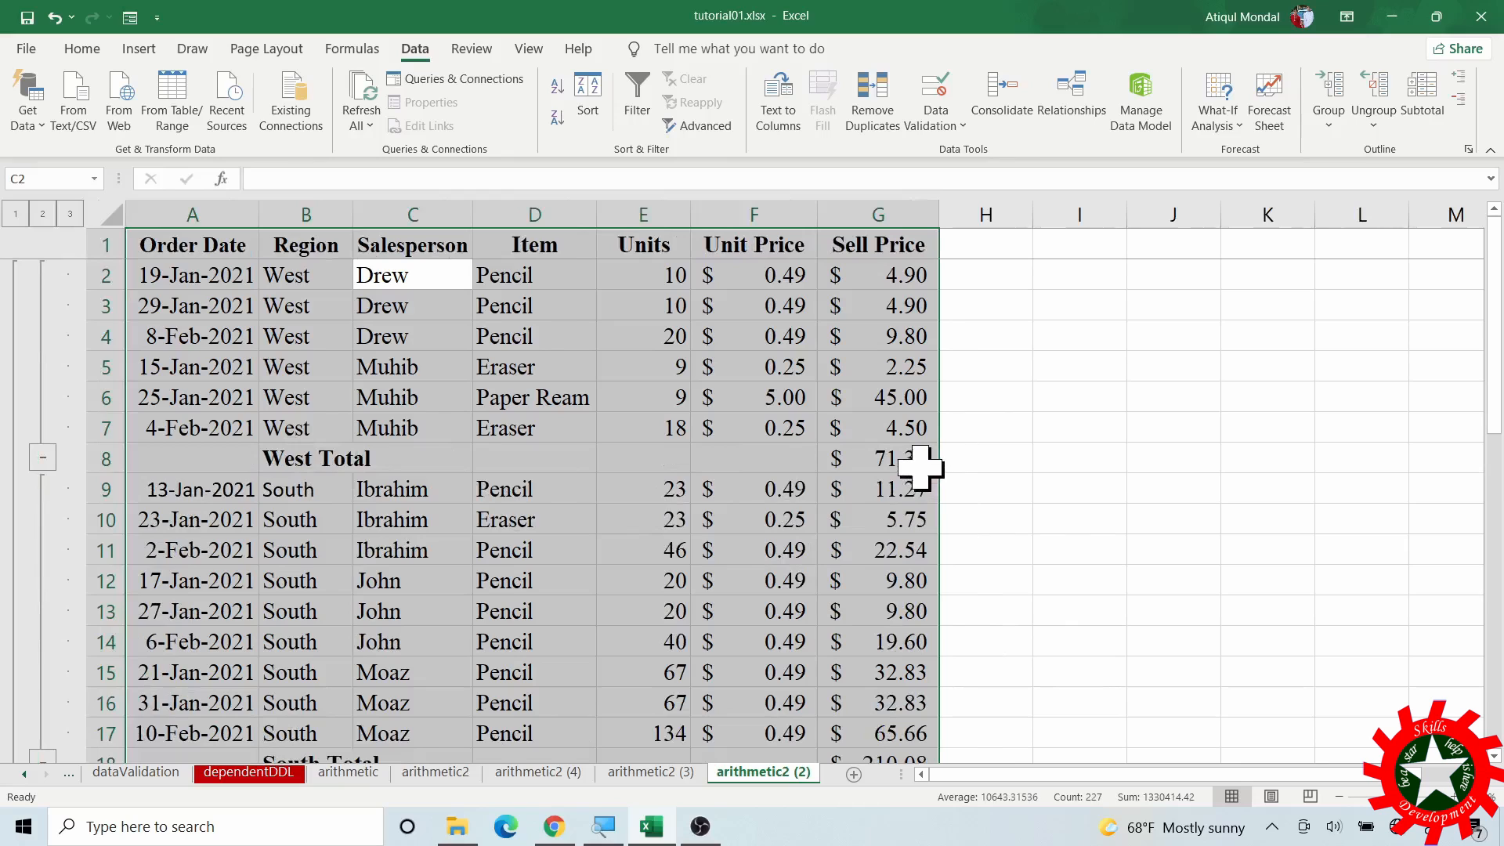
scroll(916, 481, "down", 3)
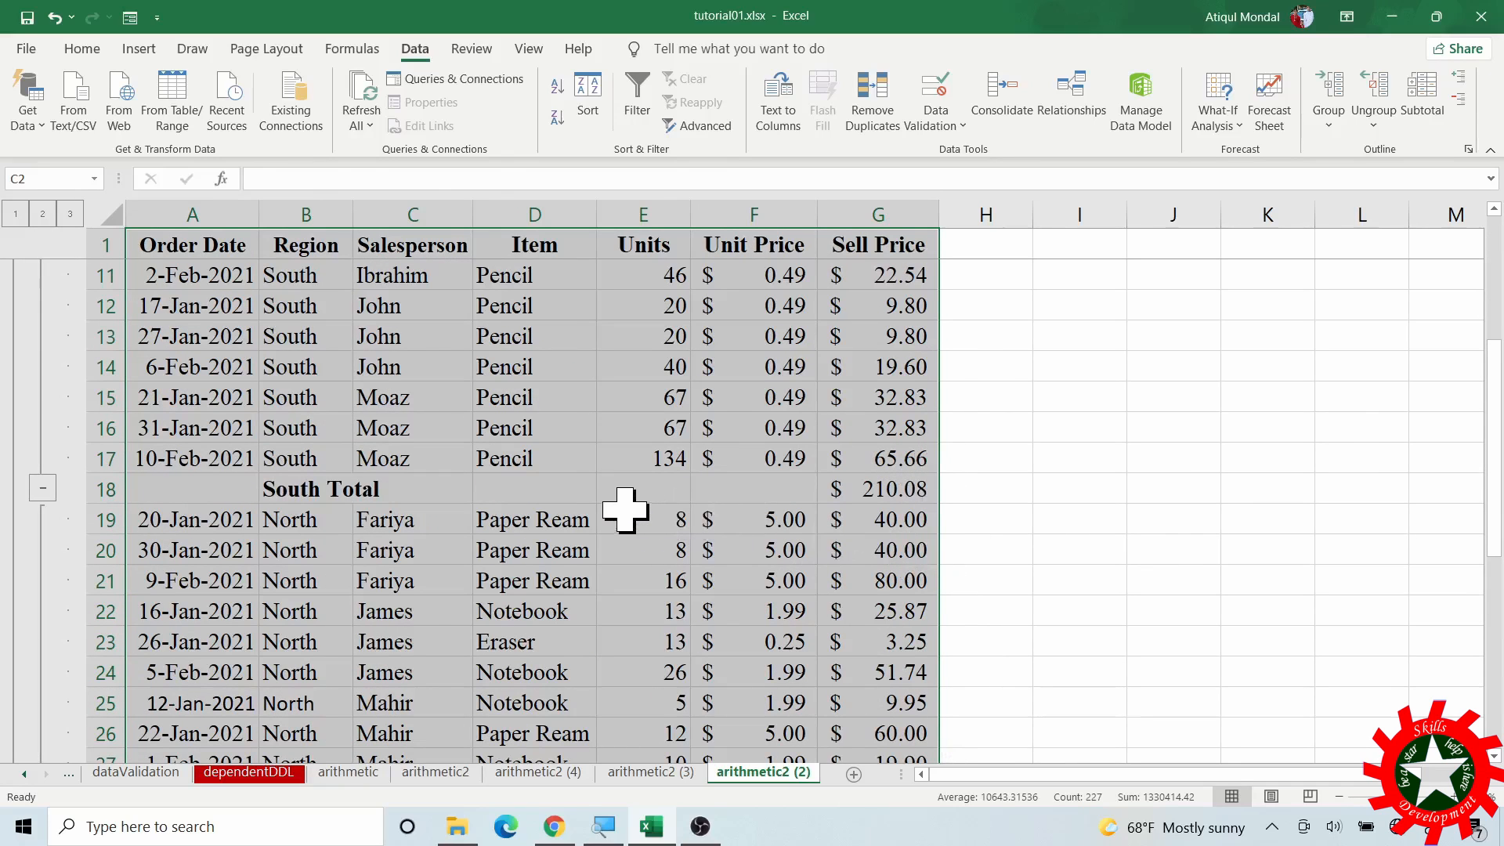
scroll(910, 505, "down", 2)
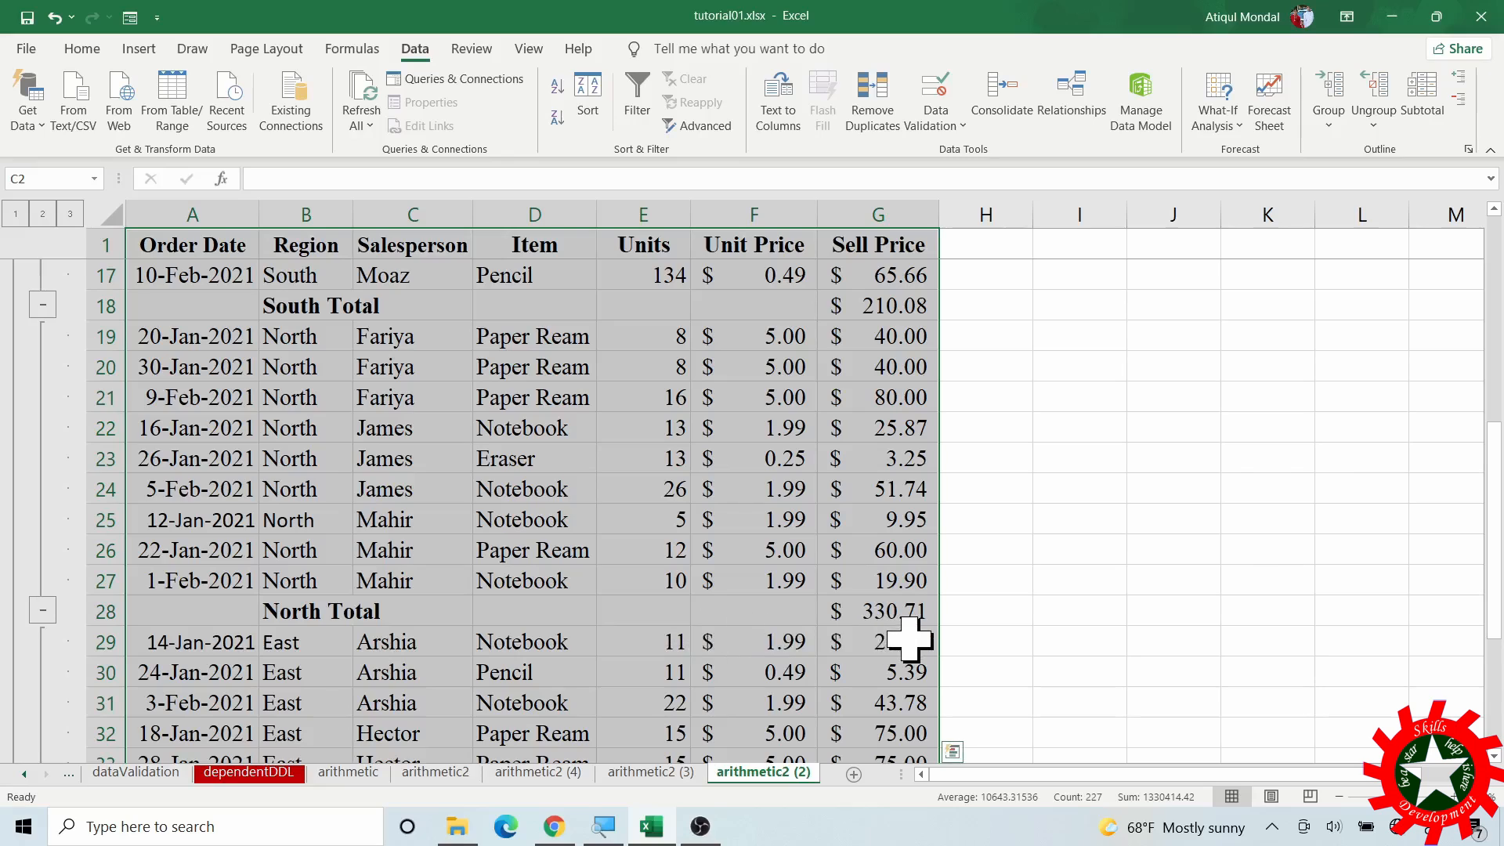
scroll(908, 619, "down", 2)
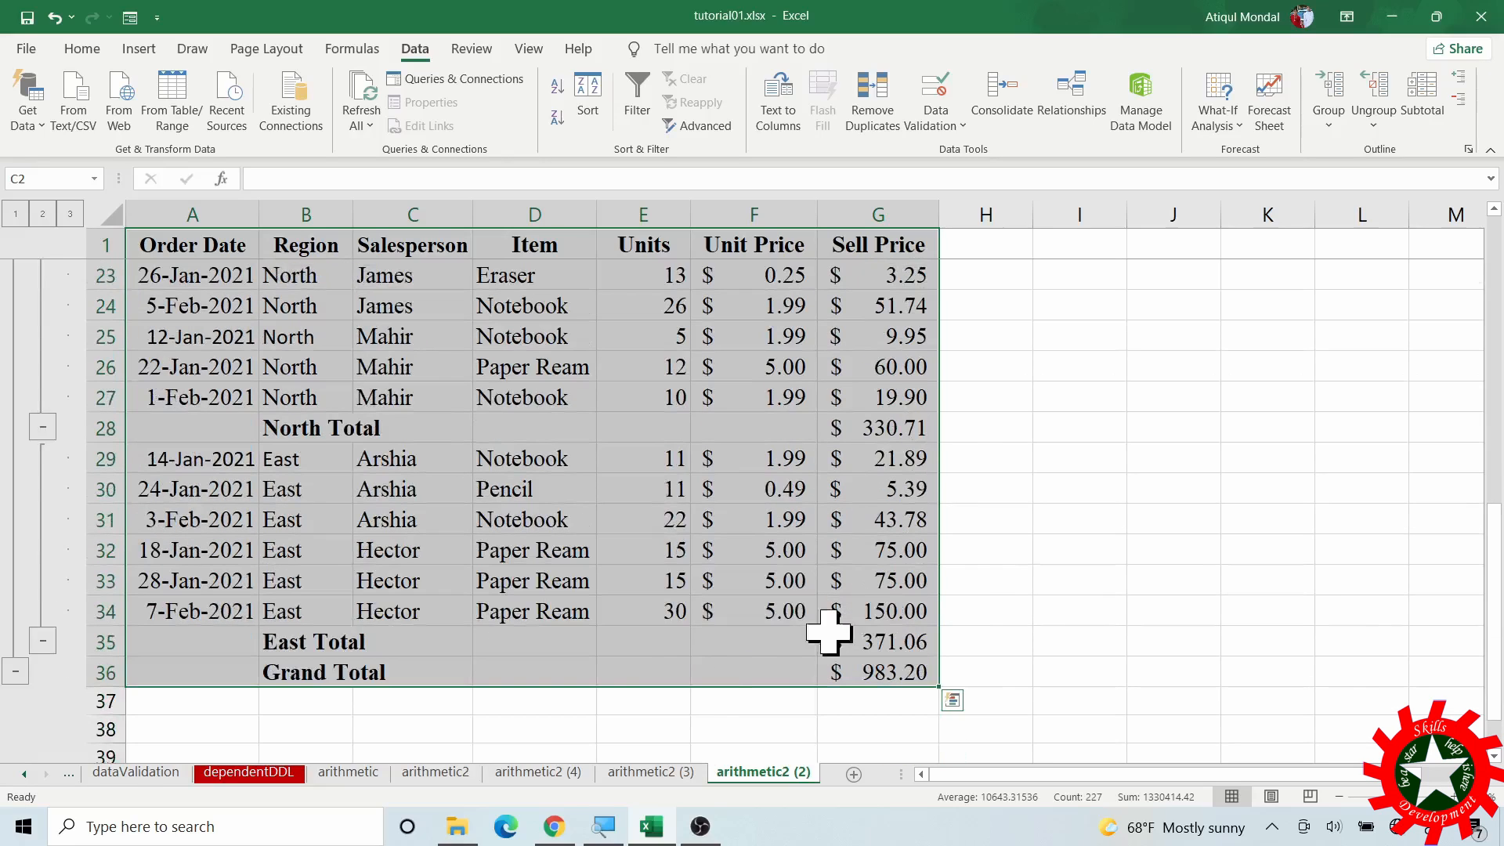